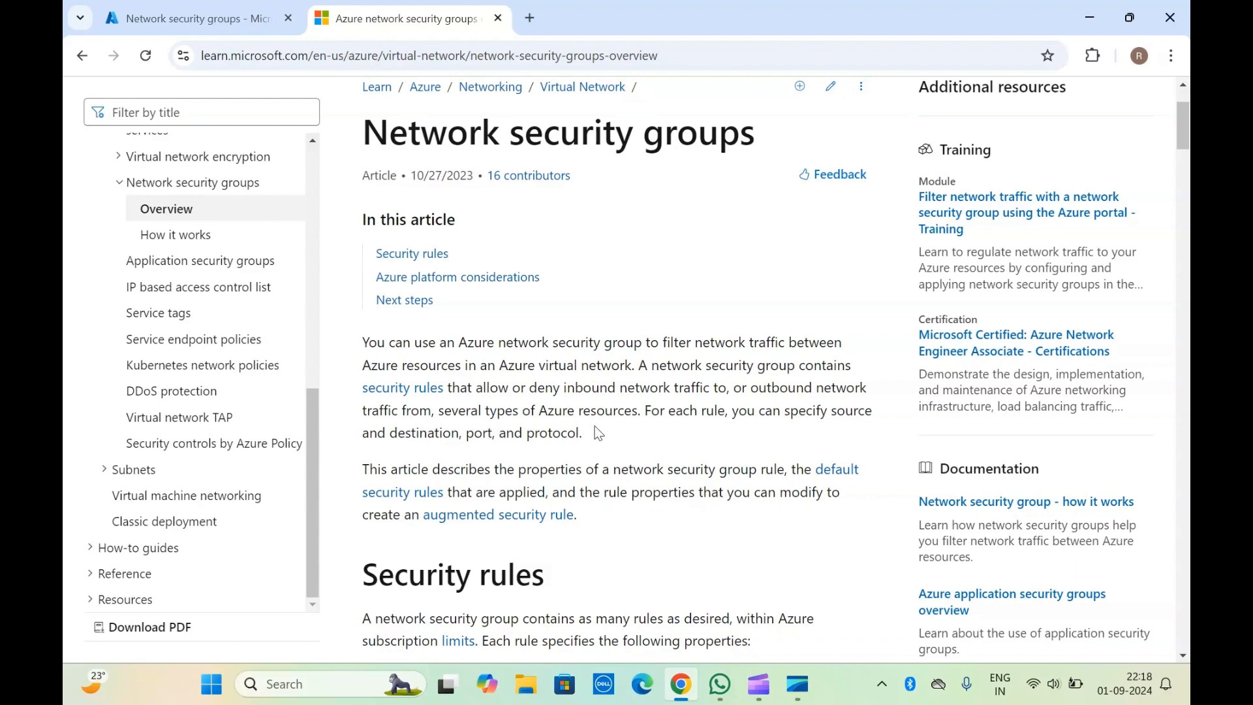
Step: Read the introduction of the Network security groups overview article, glancing at the portal's list of network security groups
scroll(598, 432, down, 3)
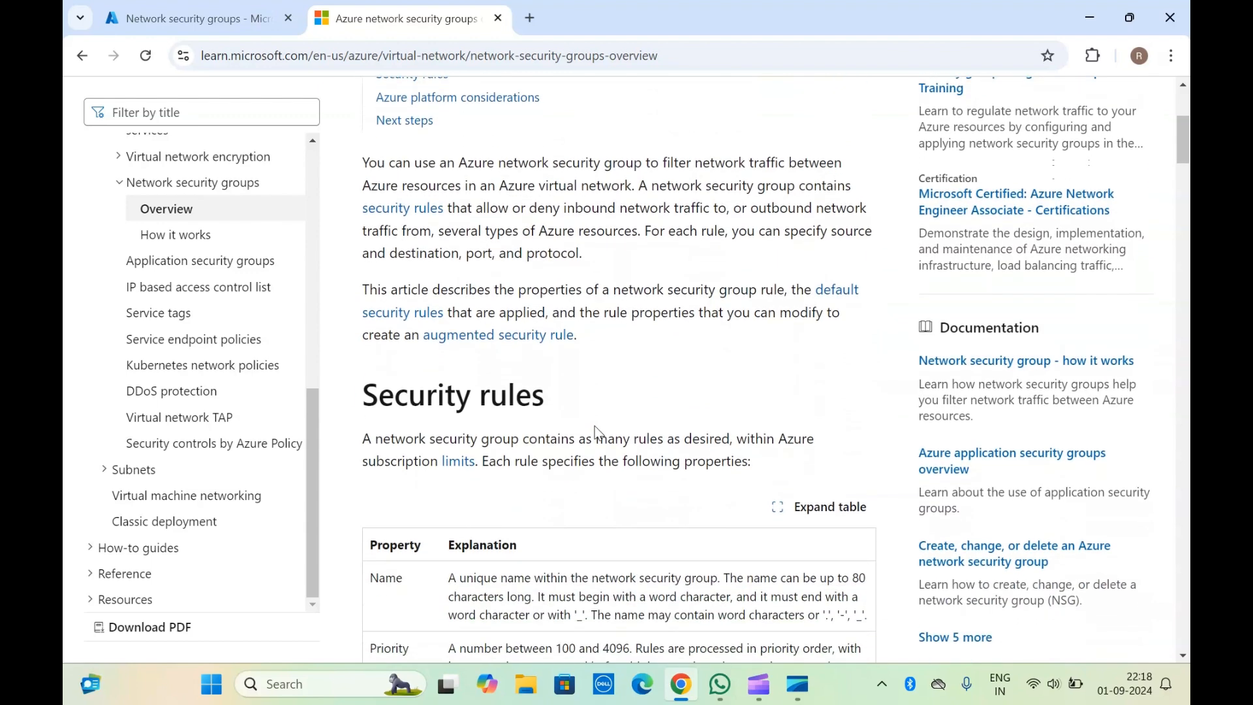
click(261, 19)
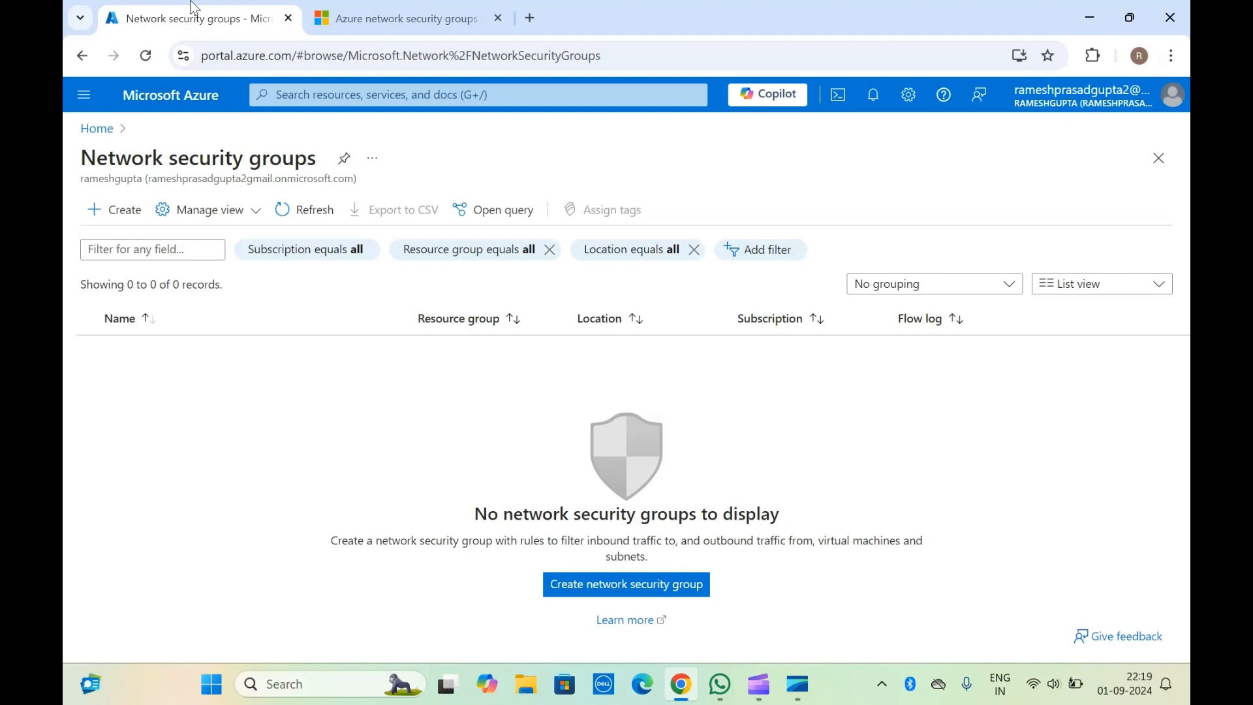
click(404, 18)
scroll(572, 178, up, 5)
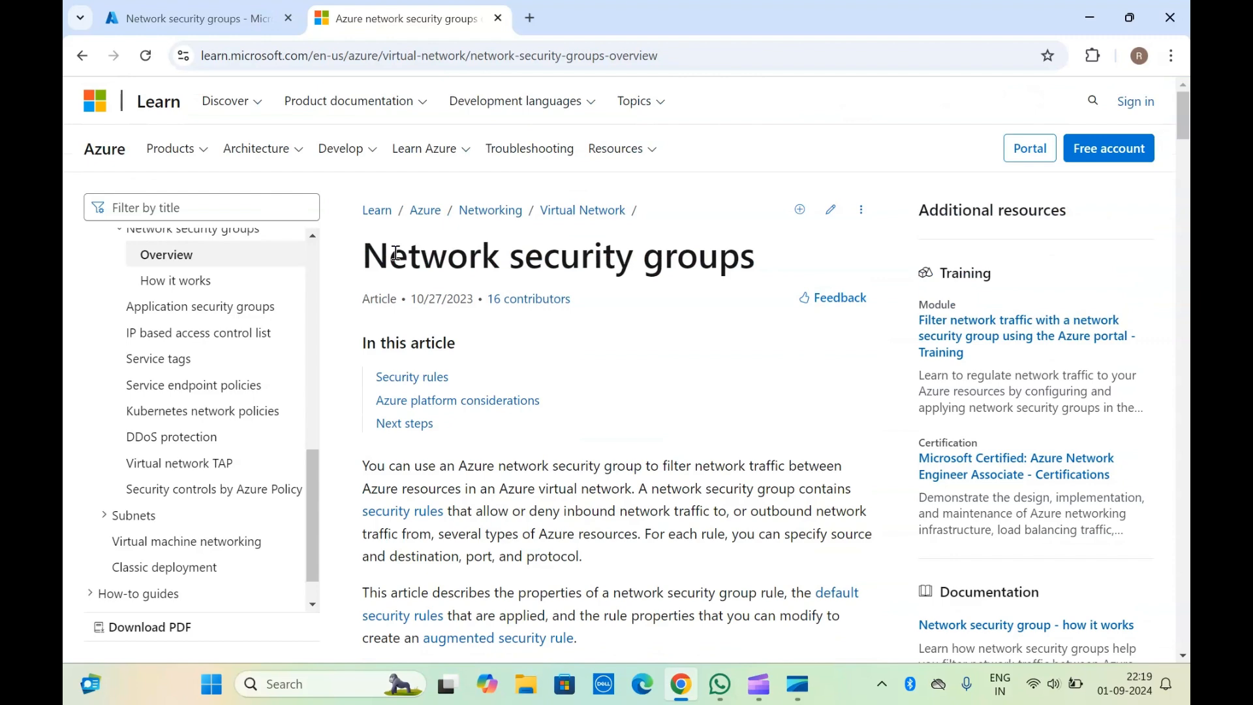
scroll(536, 488, down, 2)
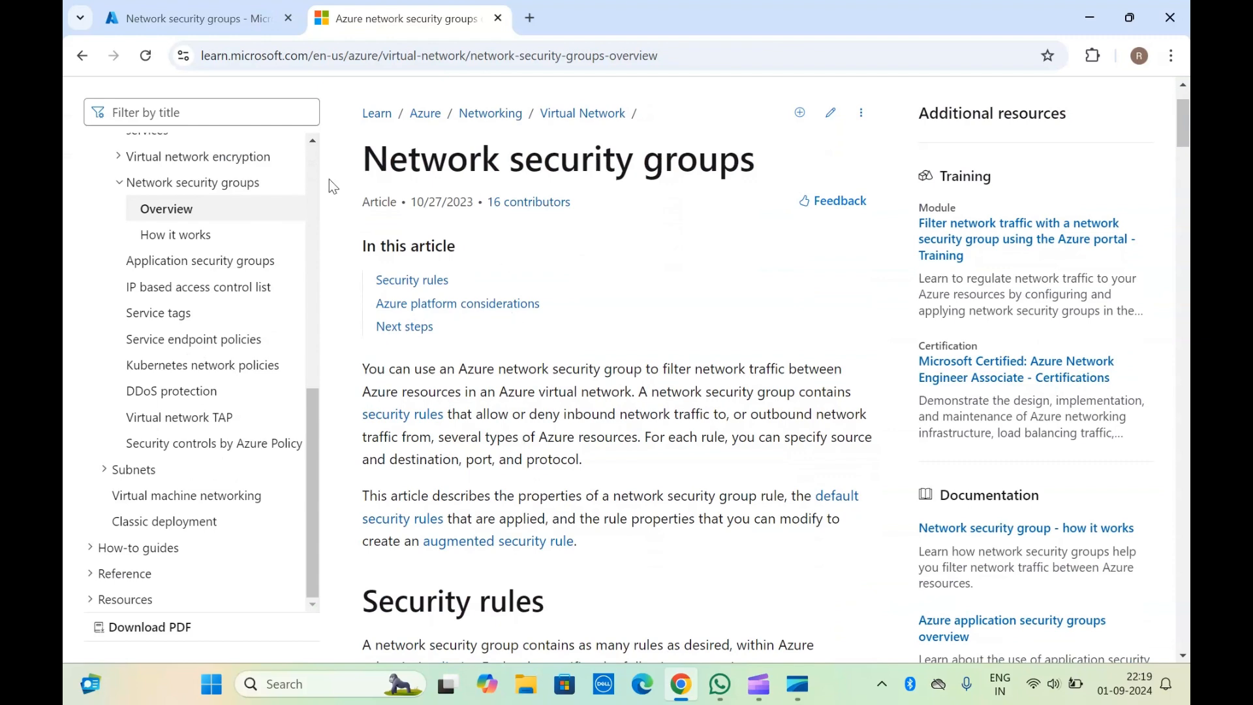
scroll(521, 415, down, 1)
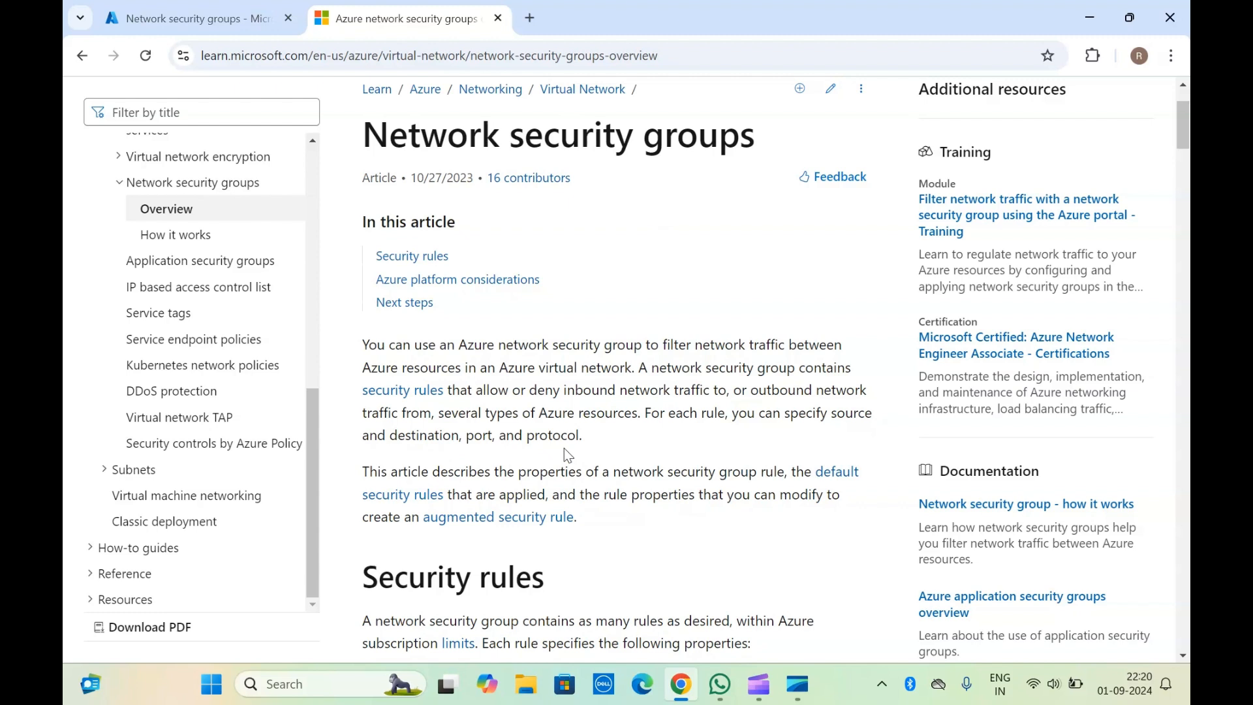
triple_click(395, 133)
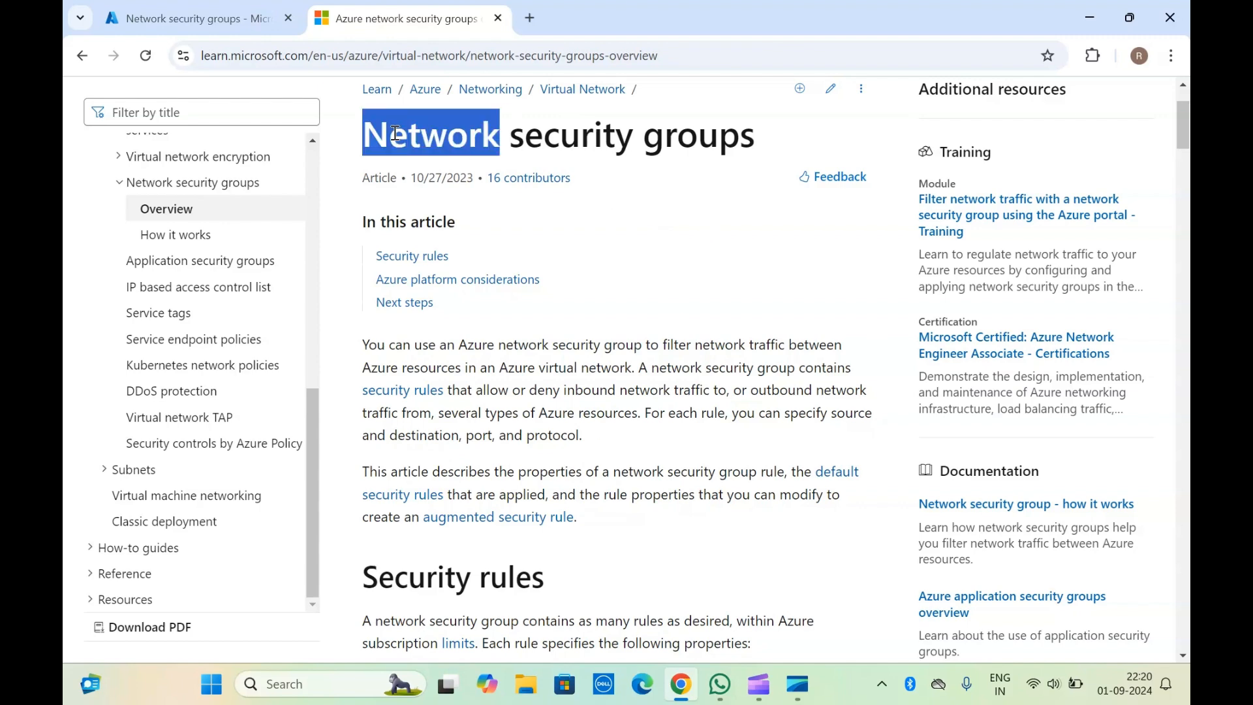
click(550, 439)
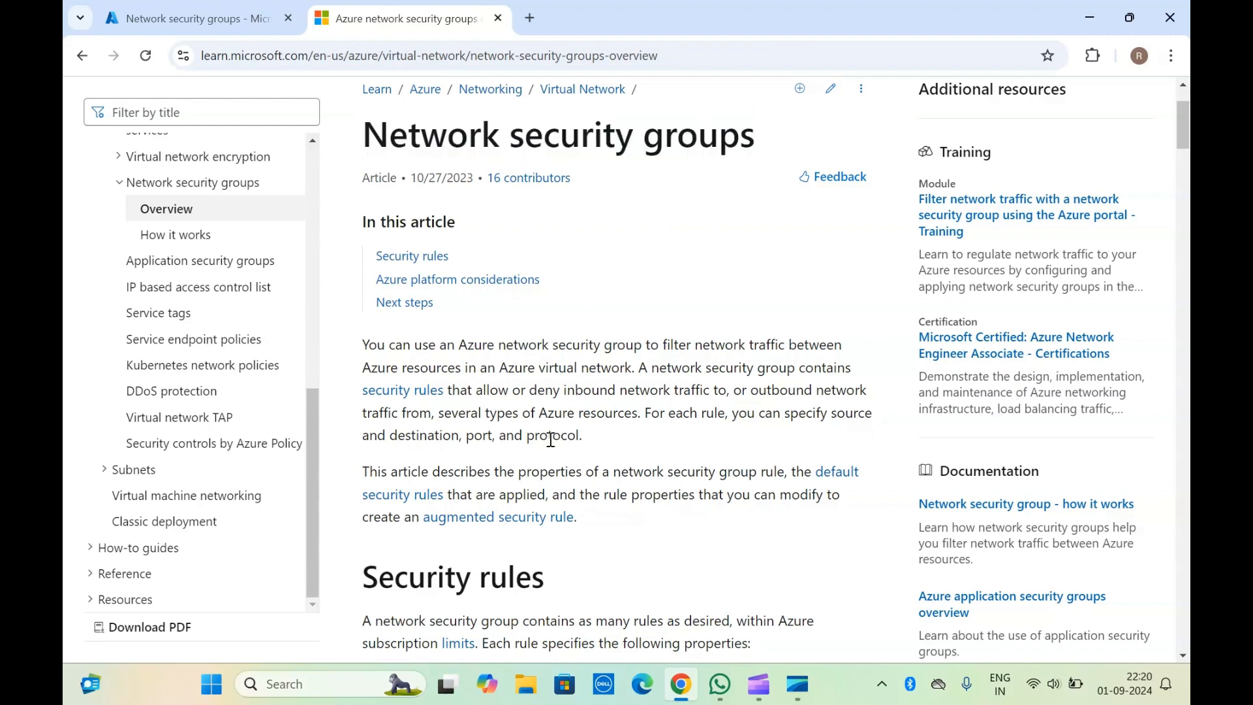
Step: Examine the article's security rule properties, default inbound and outbound rules, augmented security rules and the Next steps section
scroll(551, 439, down, 5)
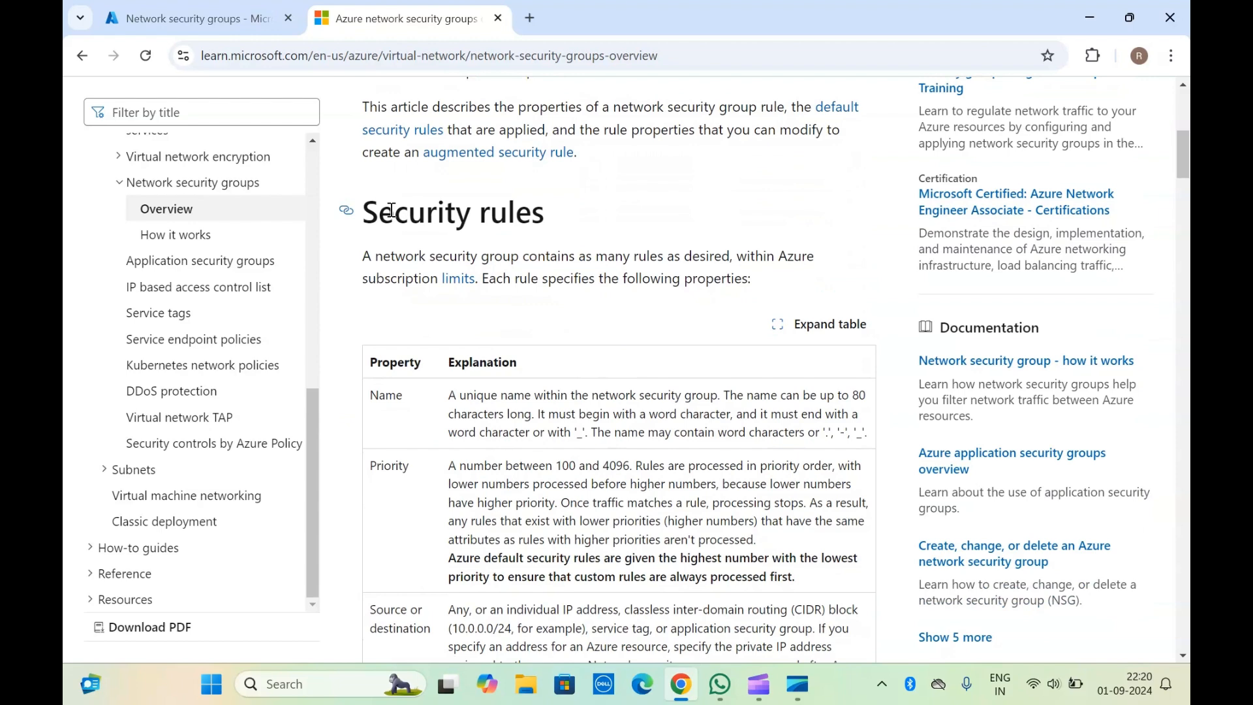
scroll(391, 210, down, 1)
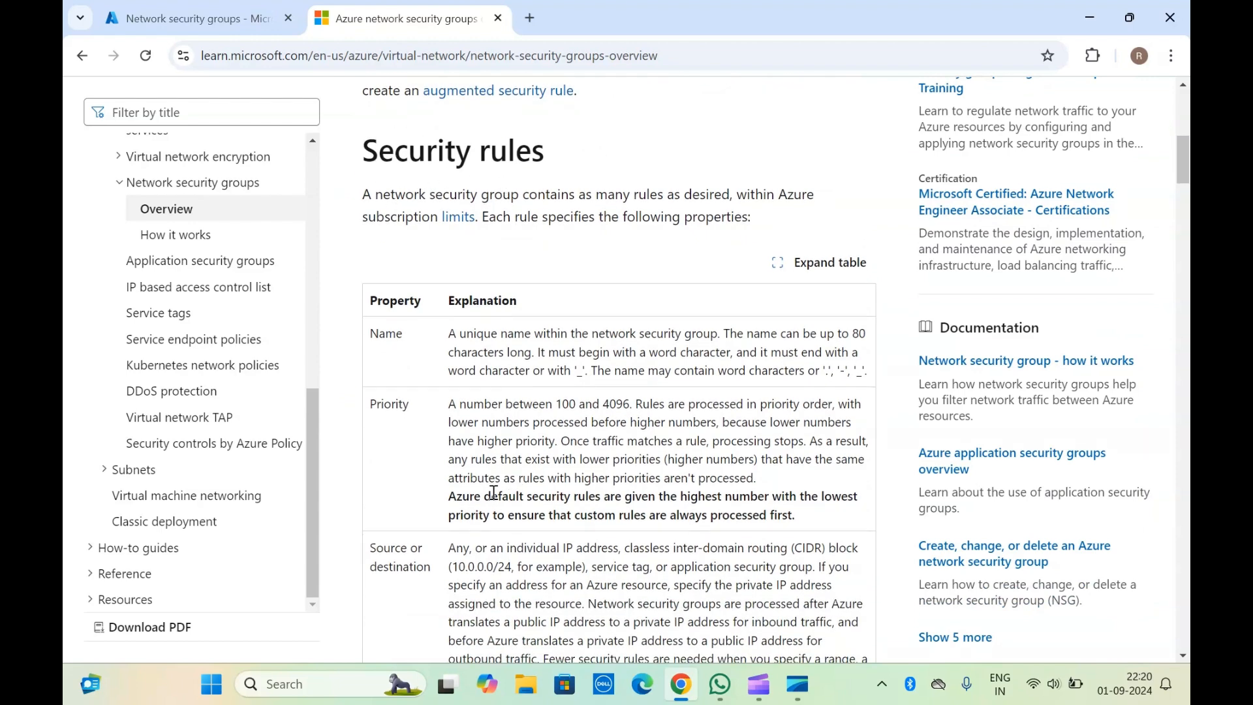
scroll(495, 492, down, 4)
drag(421, 201, 509, 532)
scroll(508, 522, down, 7)
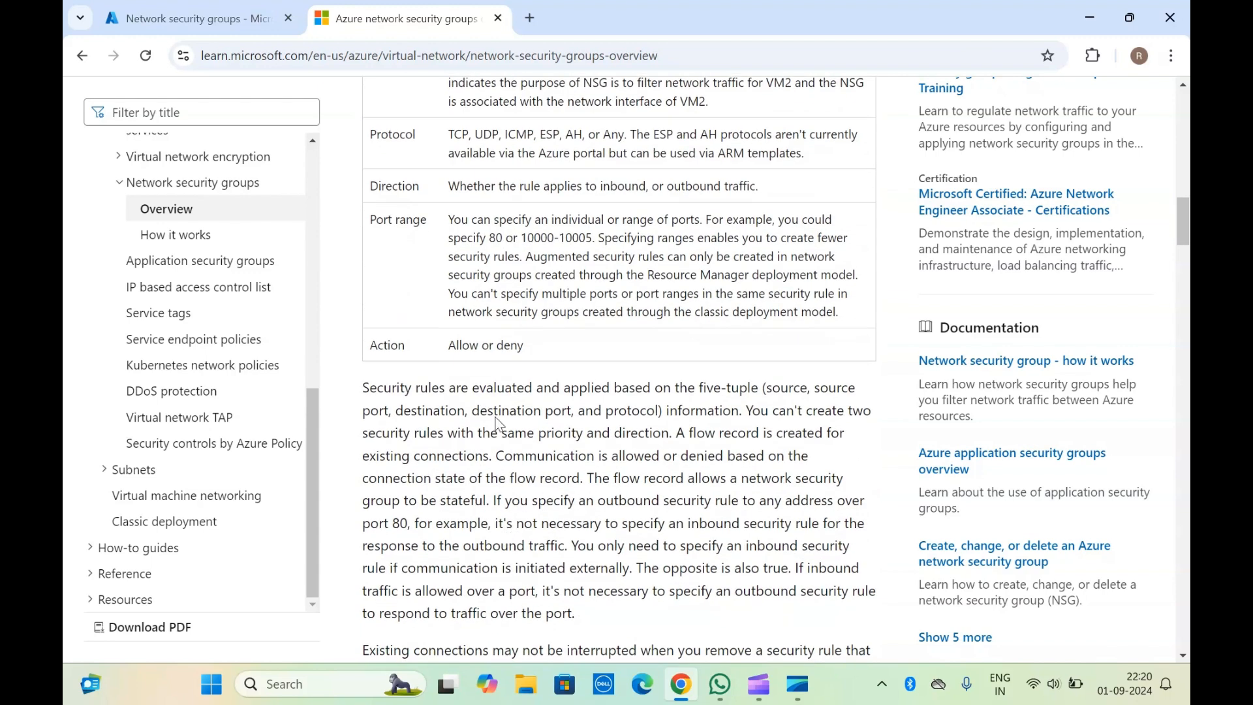
scroll(456, 459, down, 8)
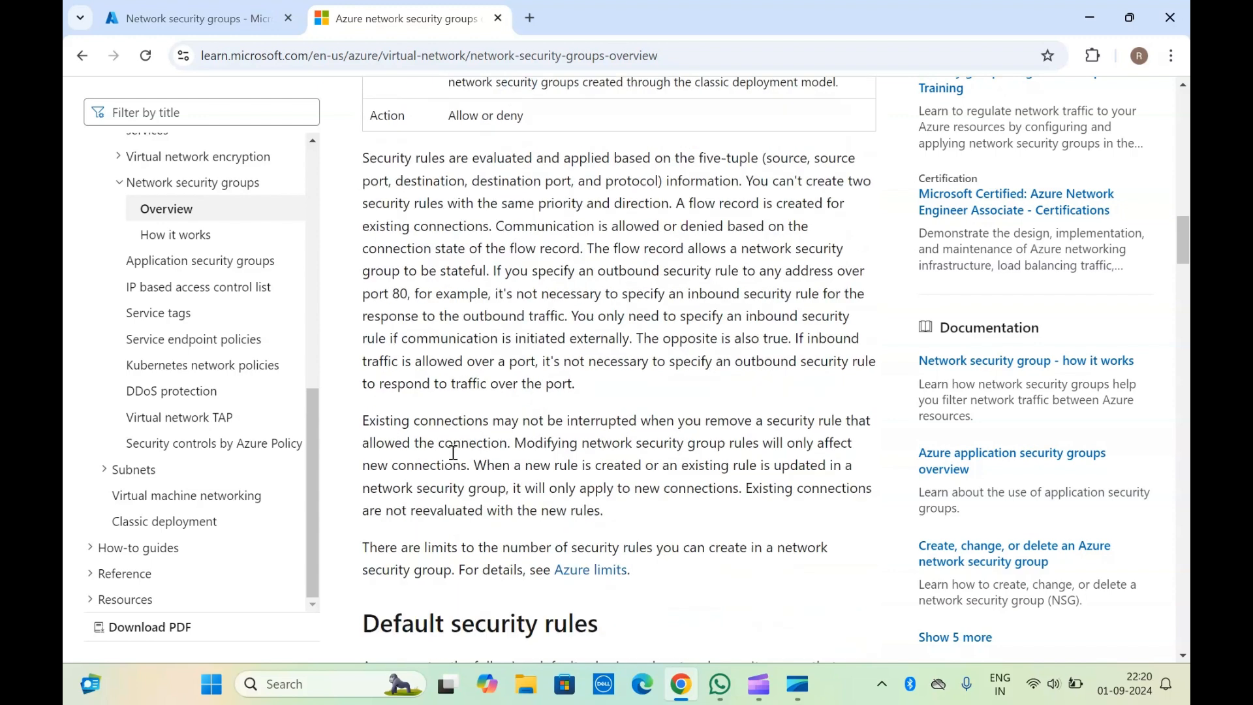
scroll(455, 459, down, 4)
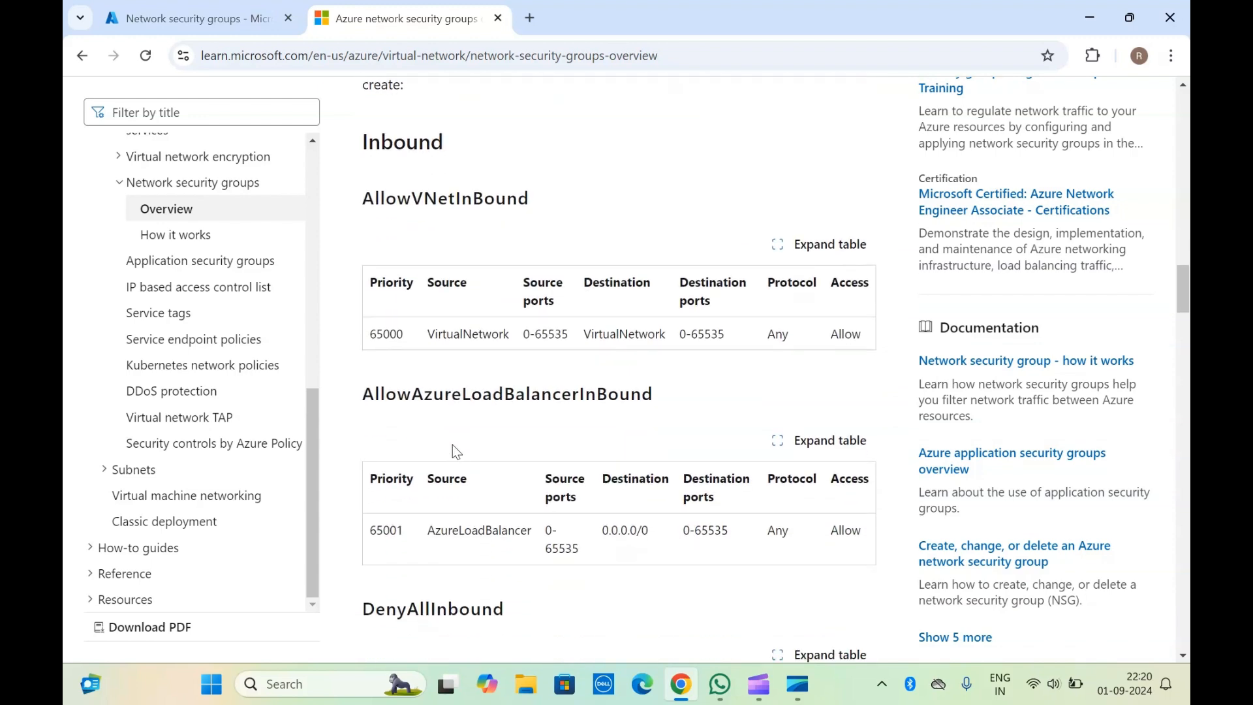
scroll(409, 133, up, 2)
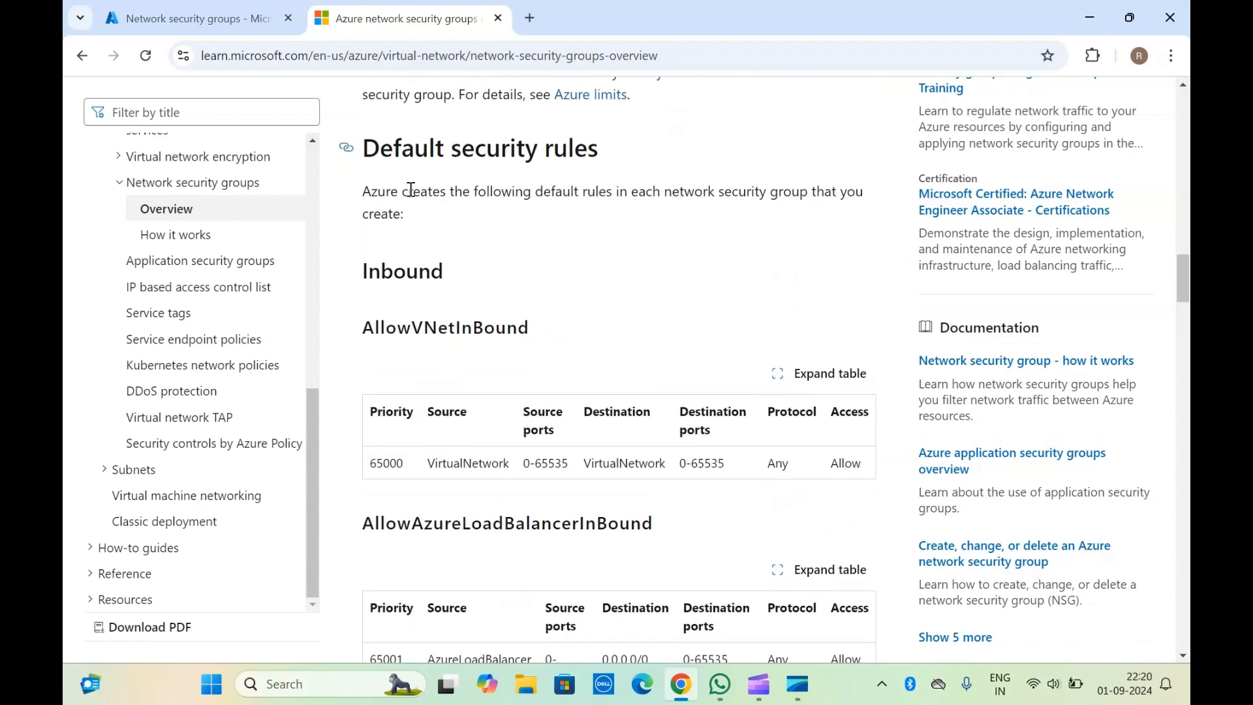
scroll(462, 464, down, 1)
scroll(462, 471, down, 10)
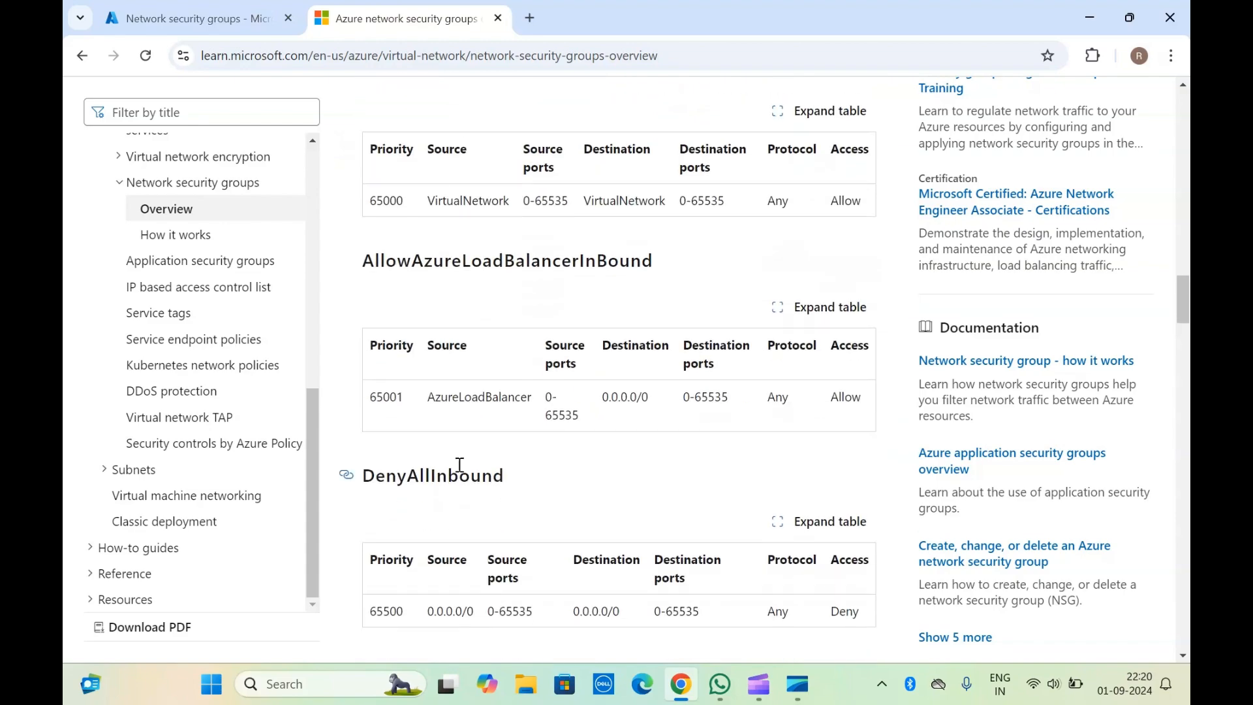
scroll(463, 472, down, 15)
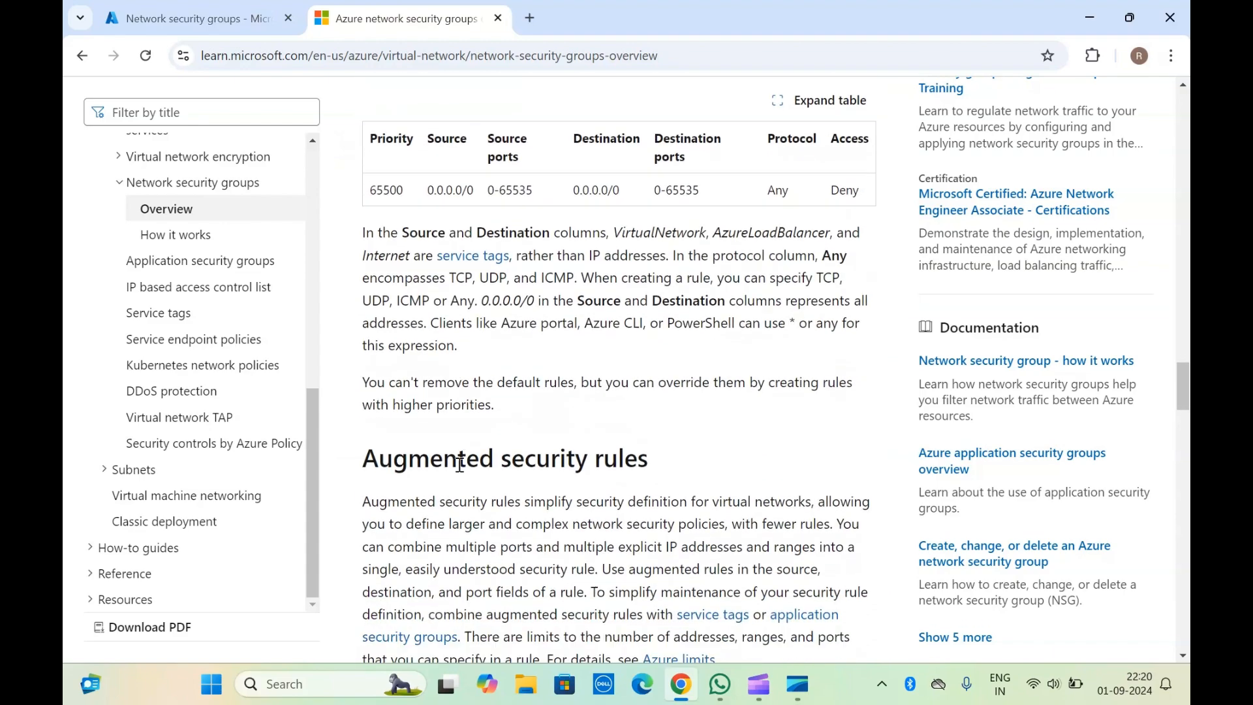
scroll(463, 471, down, 15)
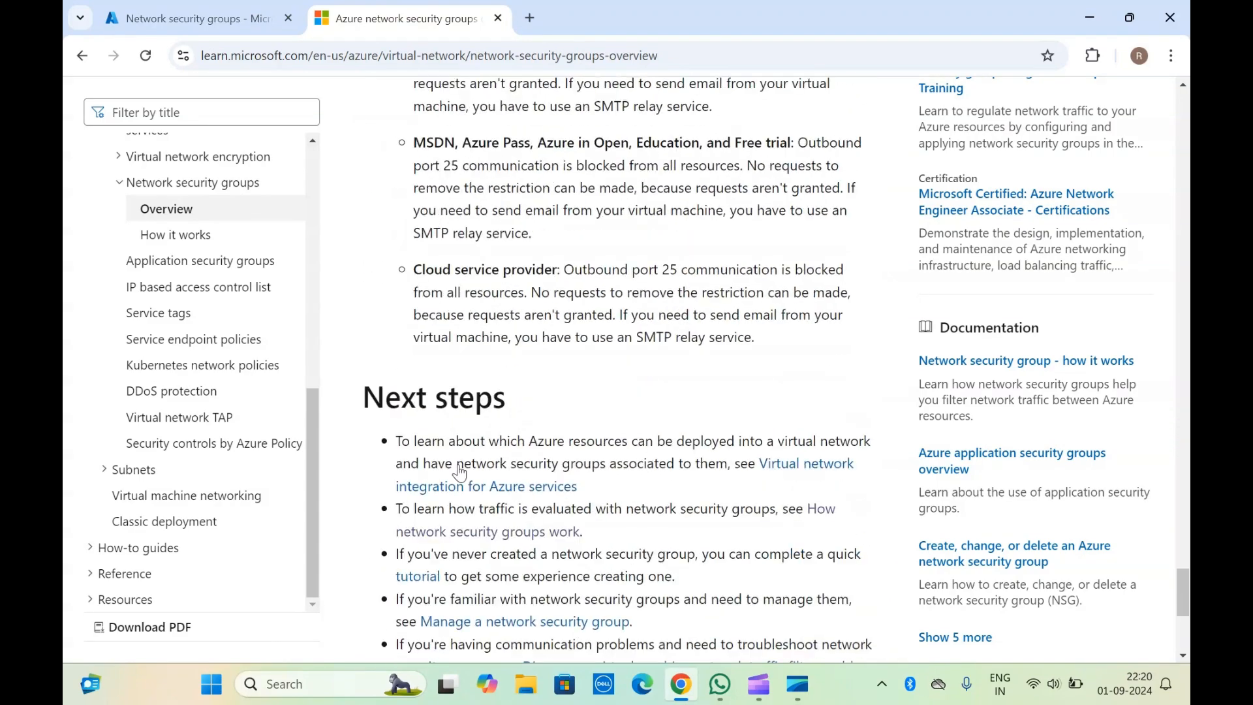
Step: Switch to the Azure portal, search for network security and open the Network security groups service
click(265, 7)
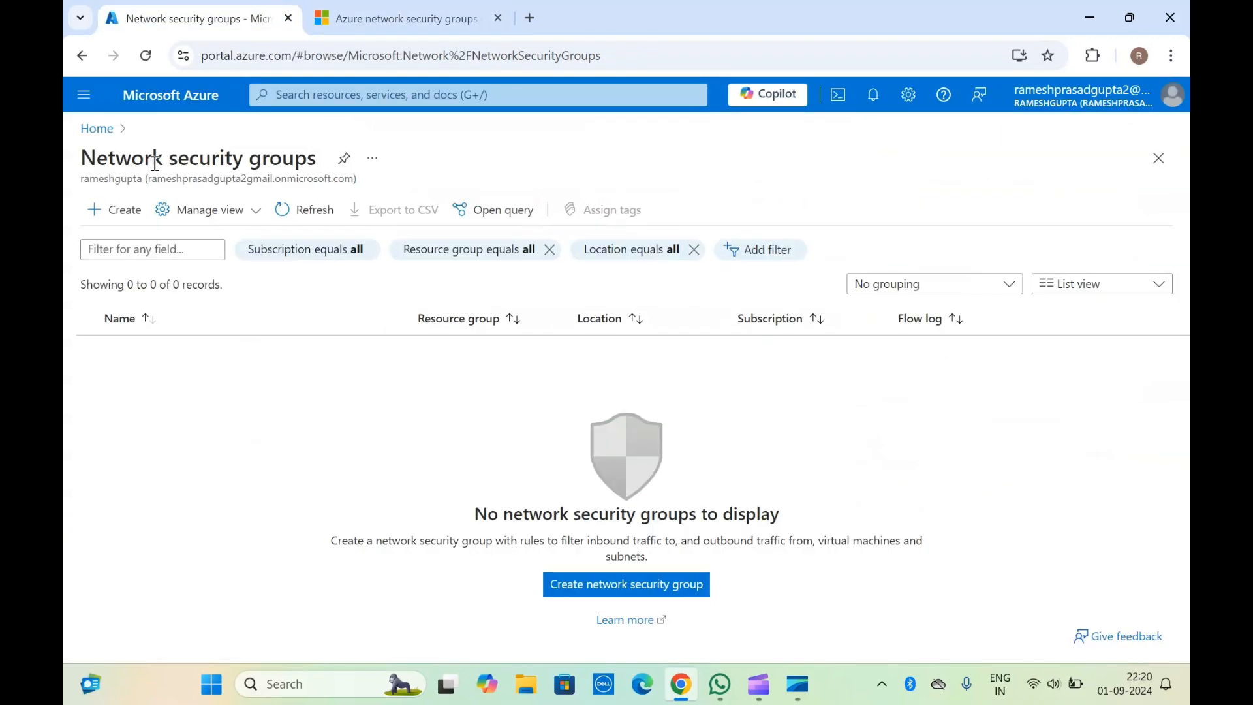
click(435, 101)
text(betowkr)
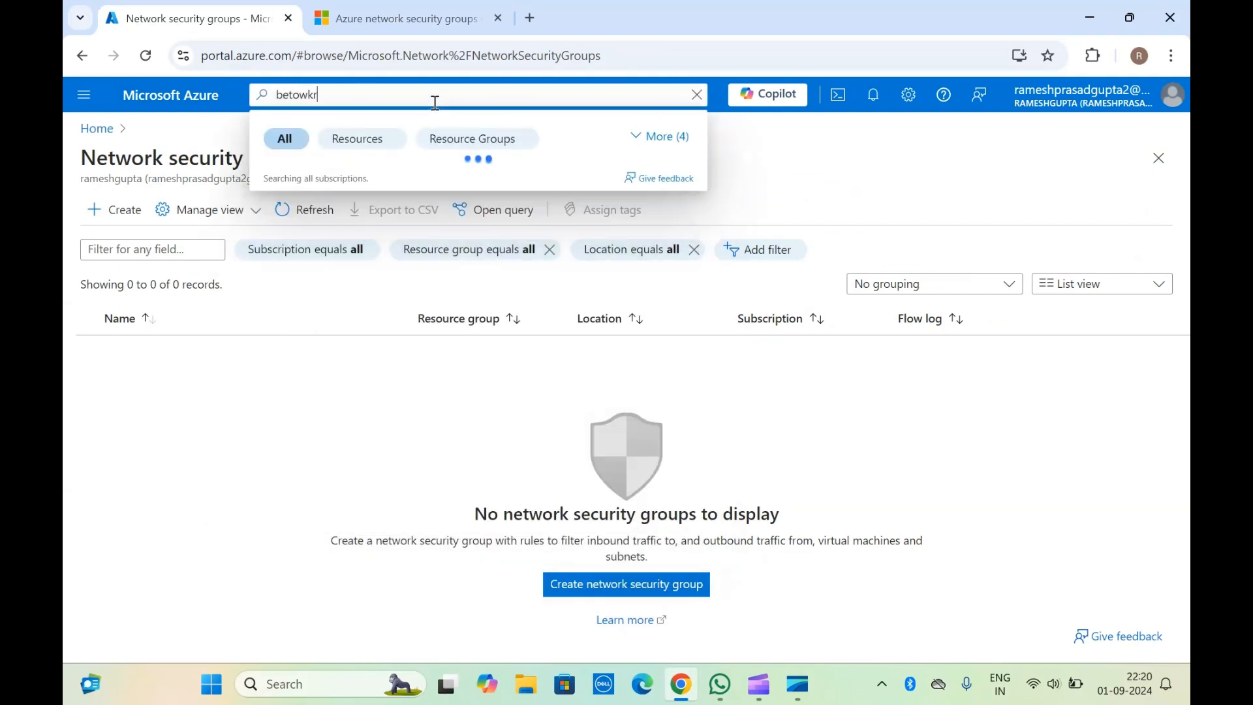
key(BackSpace)
key(BackSpace)
key(BackSpace)
key(BackSpace)
key(BackSpace)
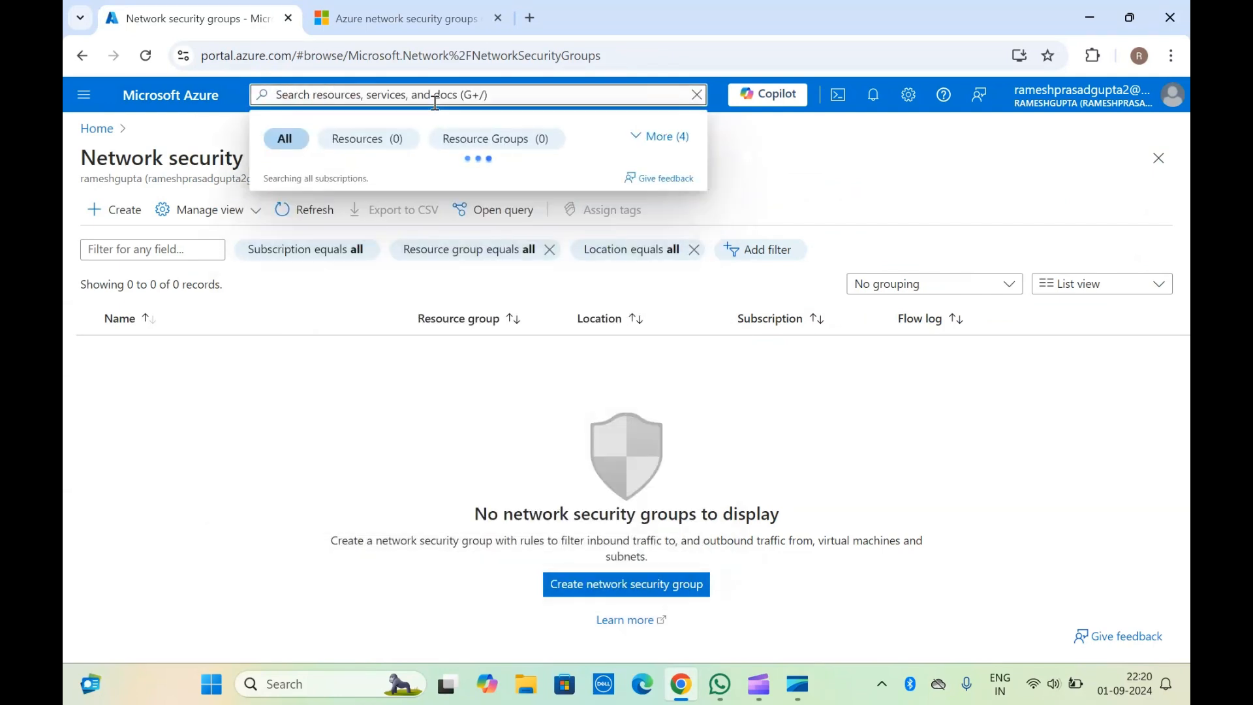
text(netowkr)
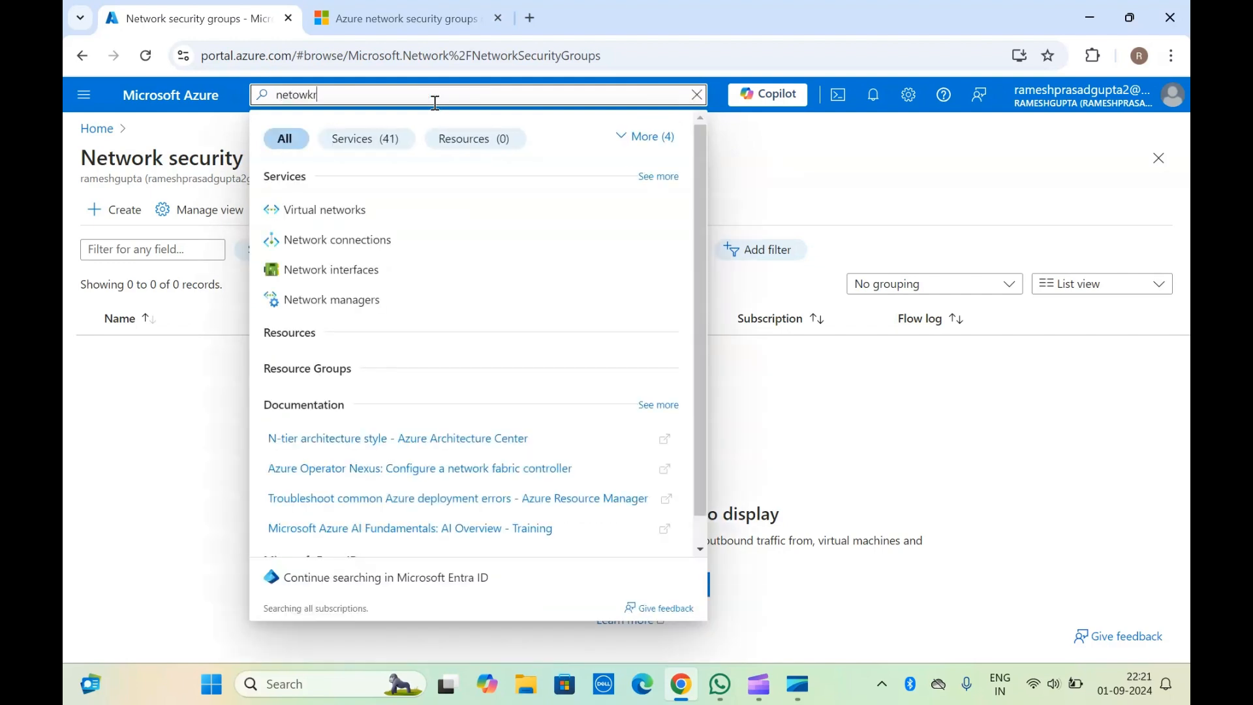
key(BackSpace)
key(BackSpace)
text(o)
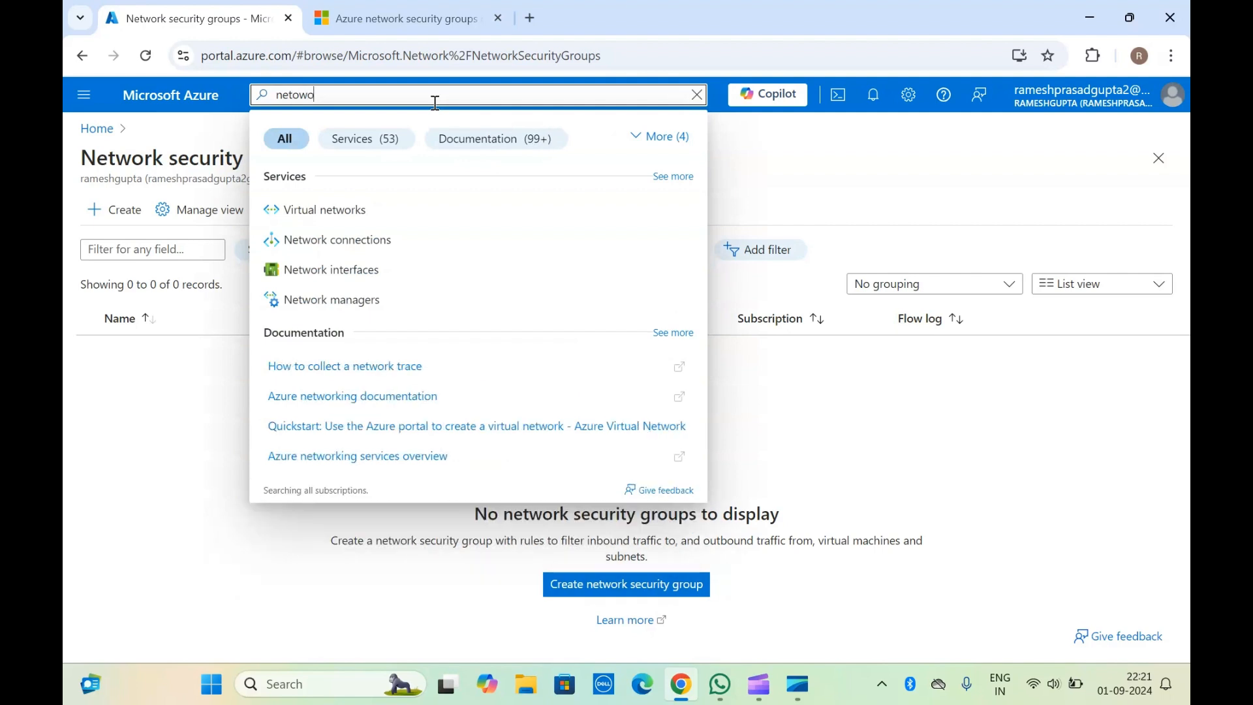
text(rk sec)
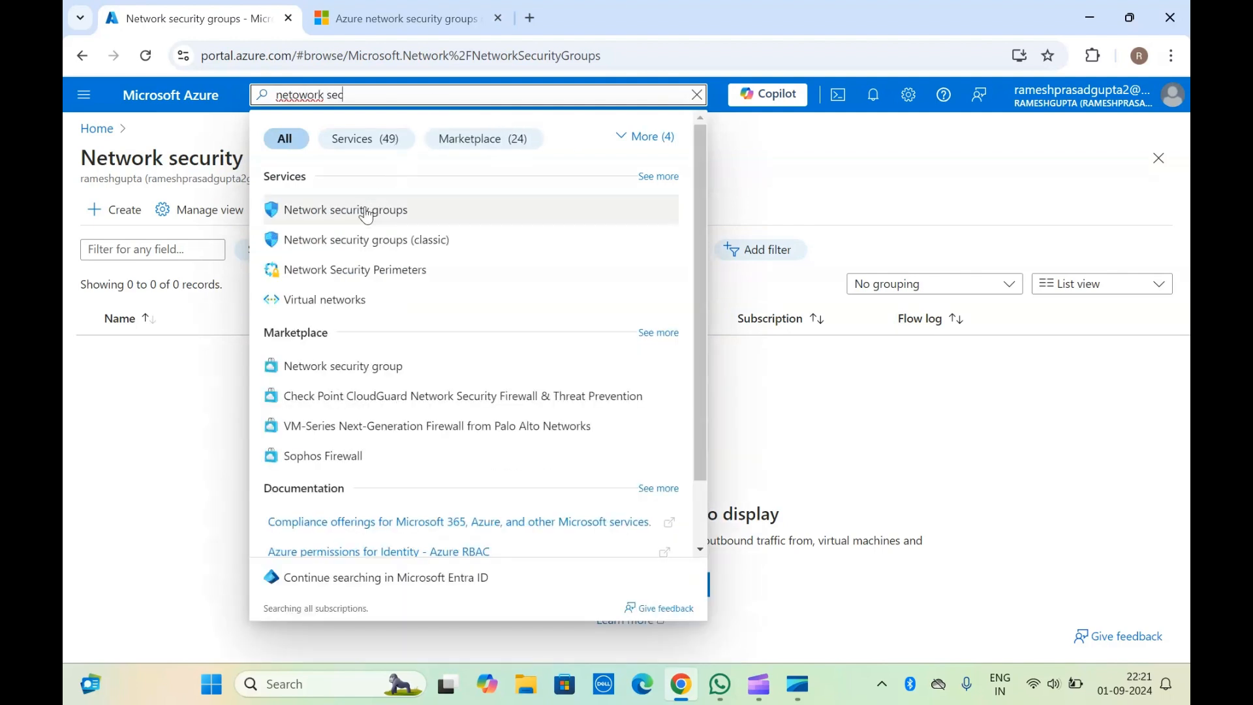
click(364, 210)
click(202, 182)
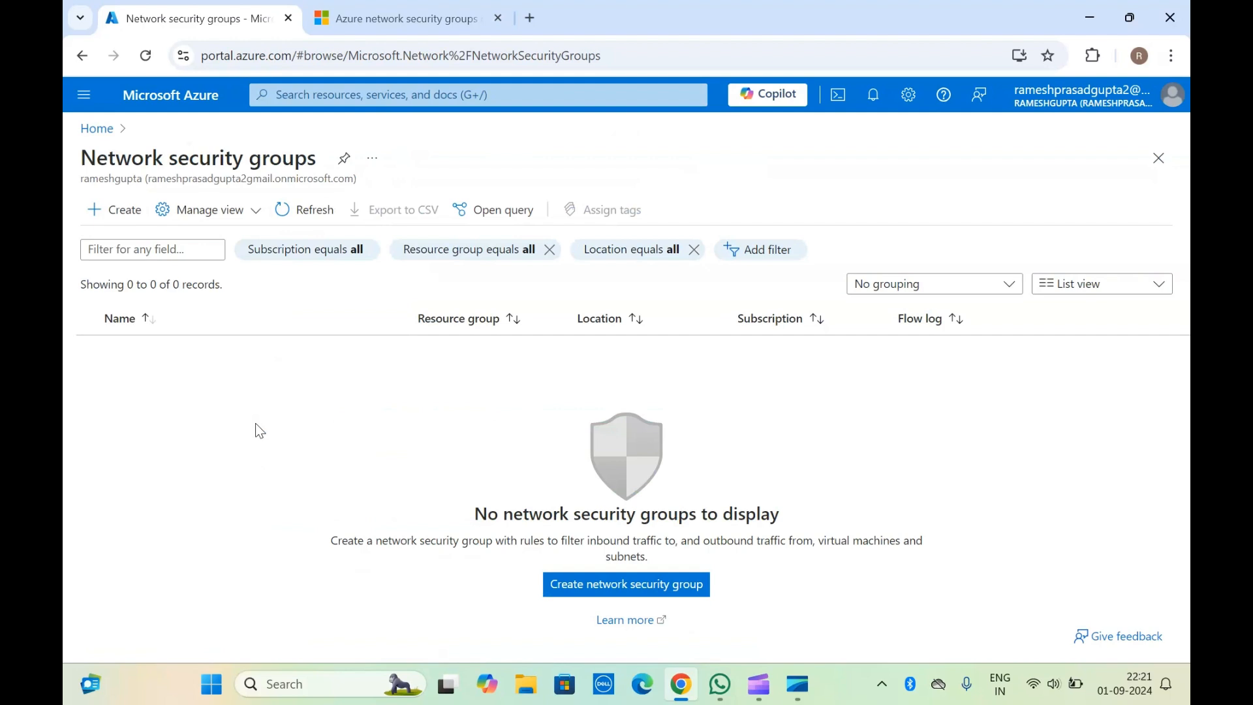
Step: Start a new network security group in resource group vn-01 and name it nsg-vm-01
click(613, 591)
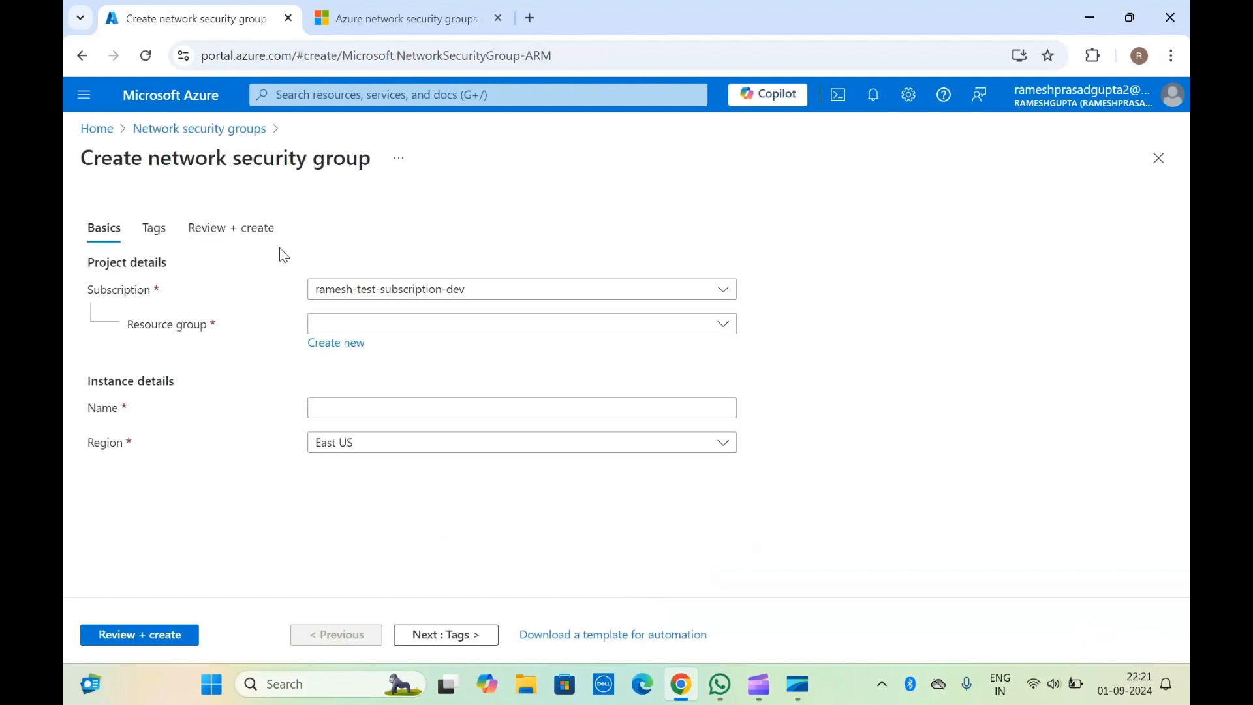
click(440, 333)
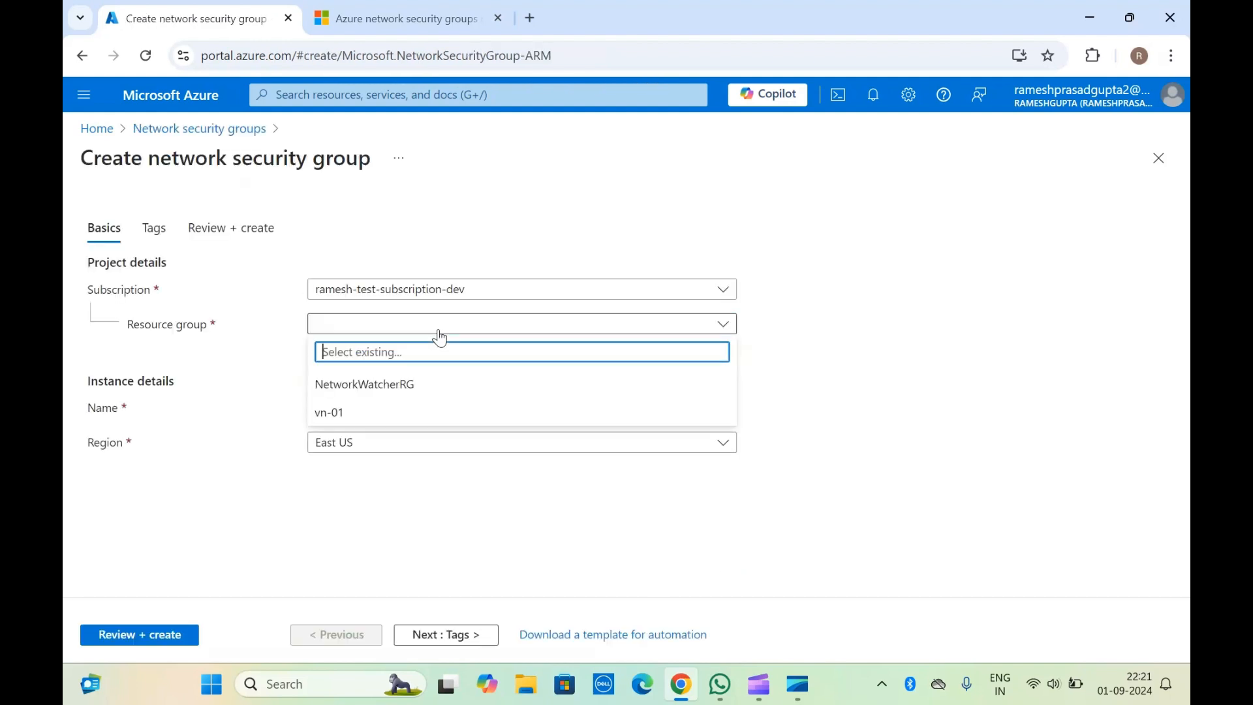
click(373, 423)
click(333, 411)
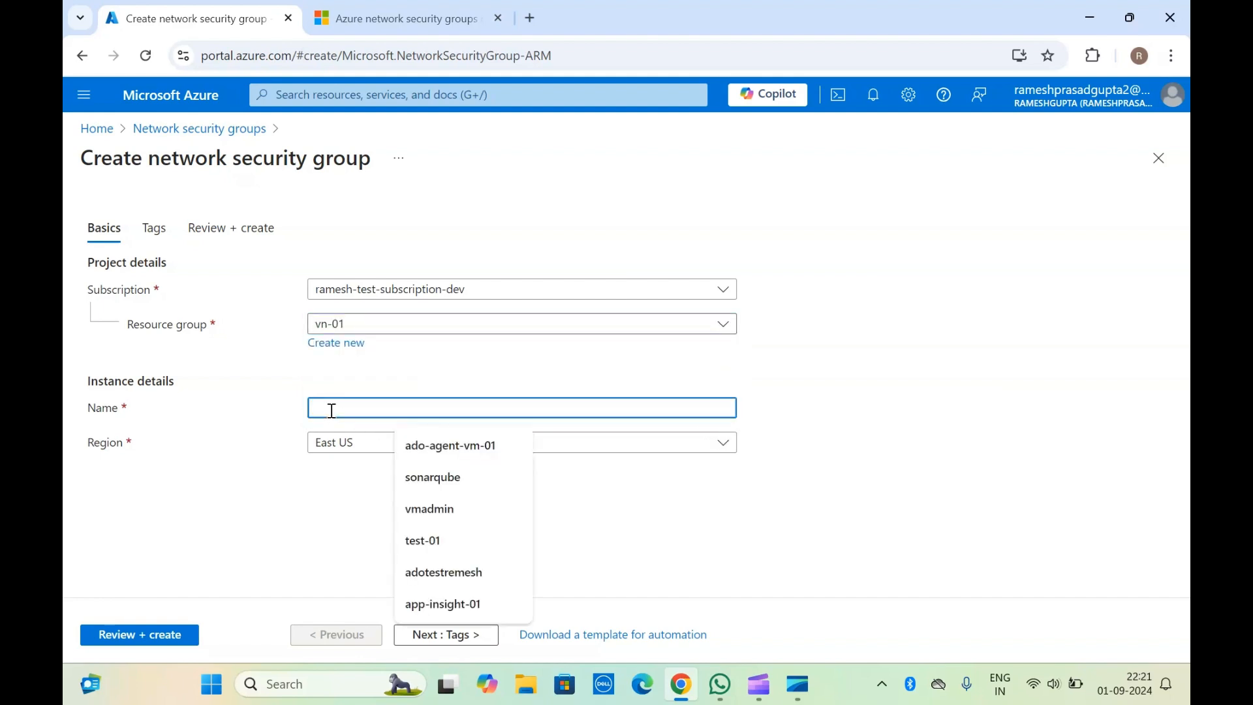
text(n)
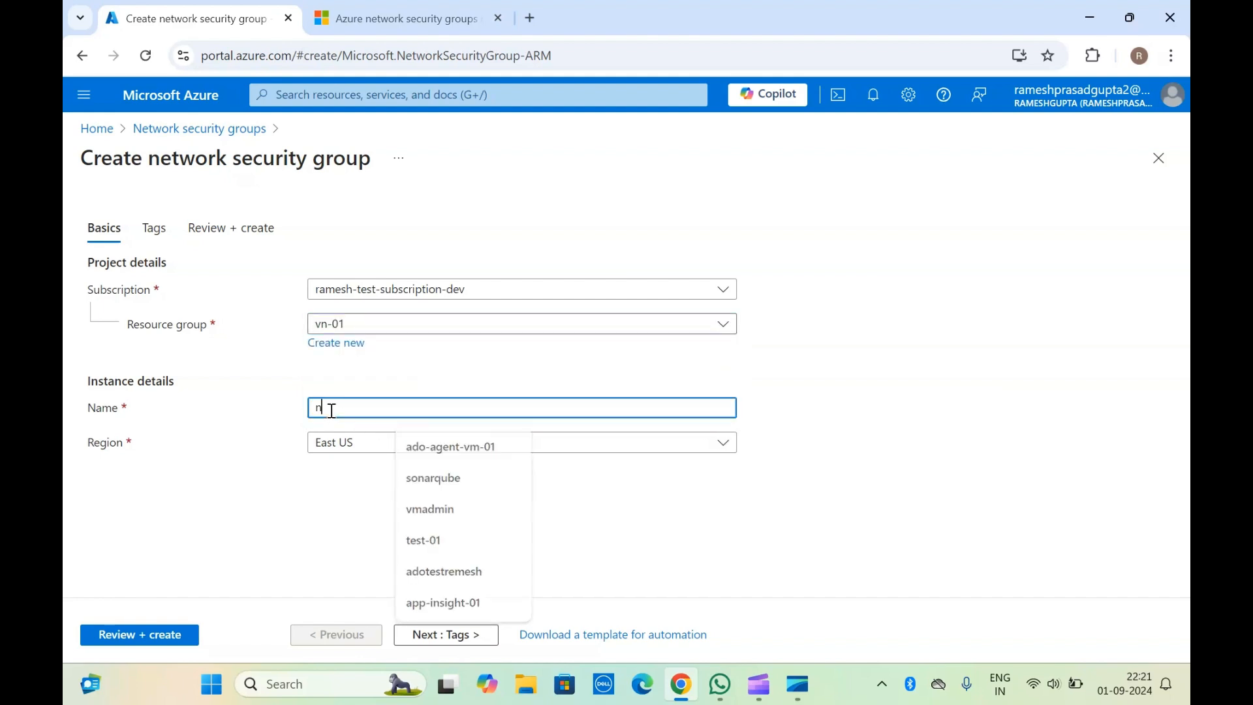
text(sg-vm-01)
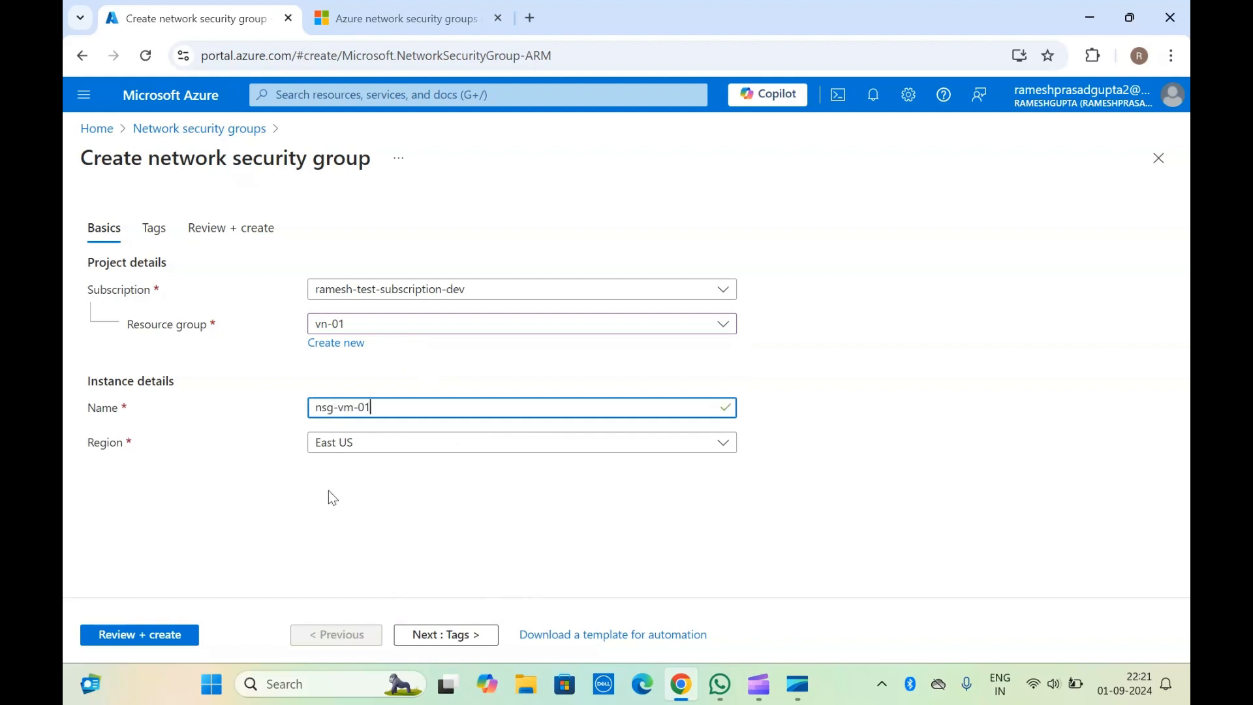
Step: Leave the tags empty, then validate and create the network security group
click(447, 636)
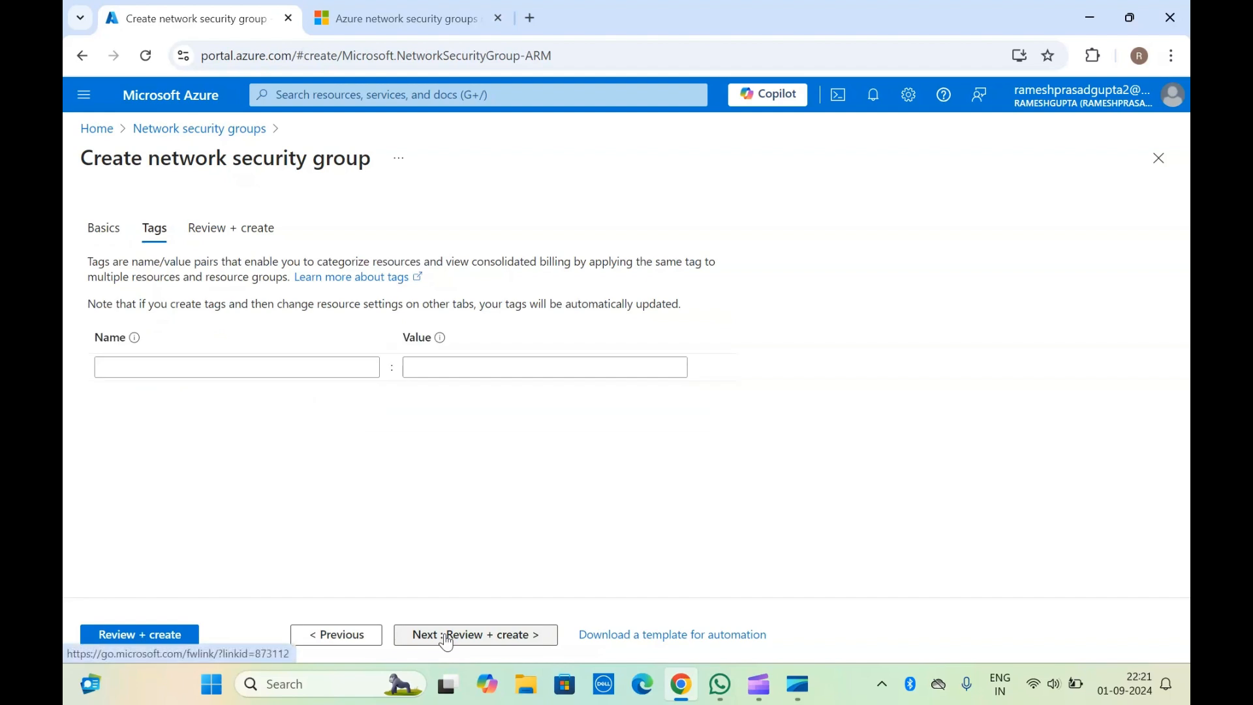
click(141, 638)
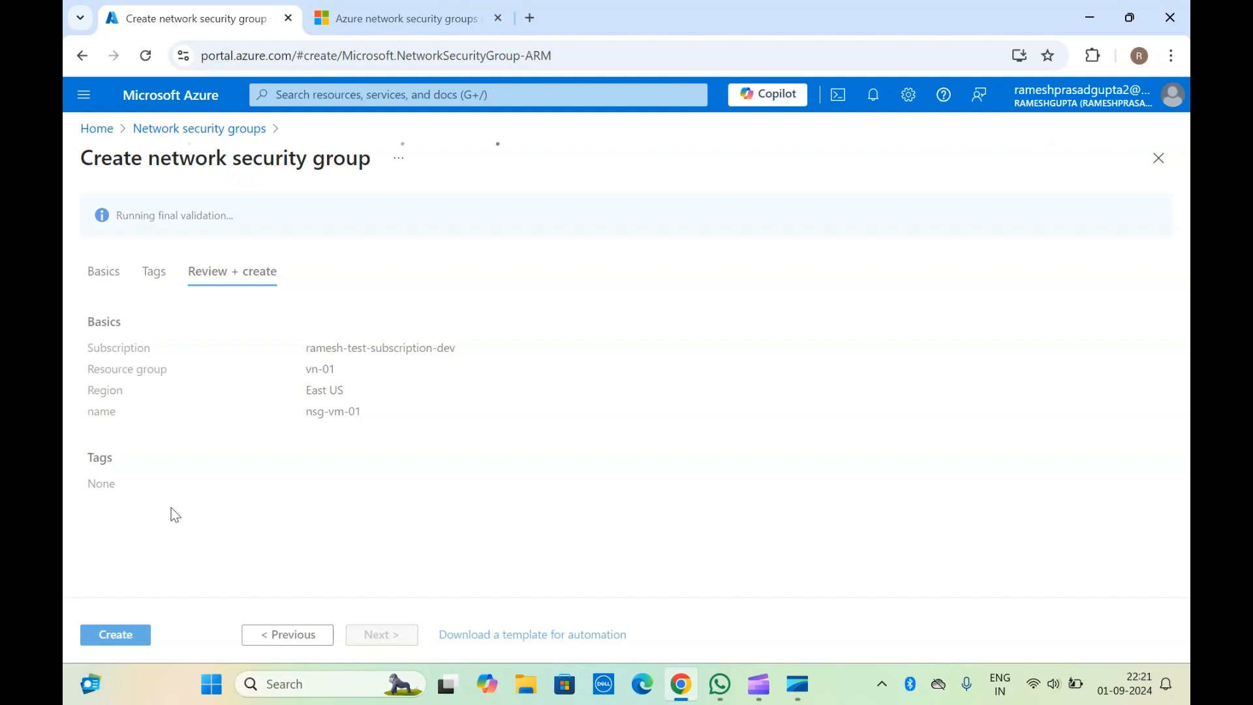
click(135, 637)
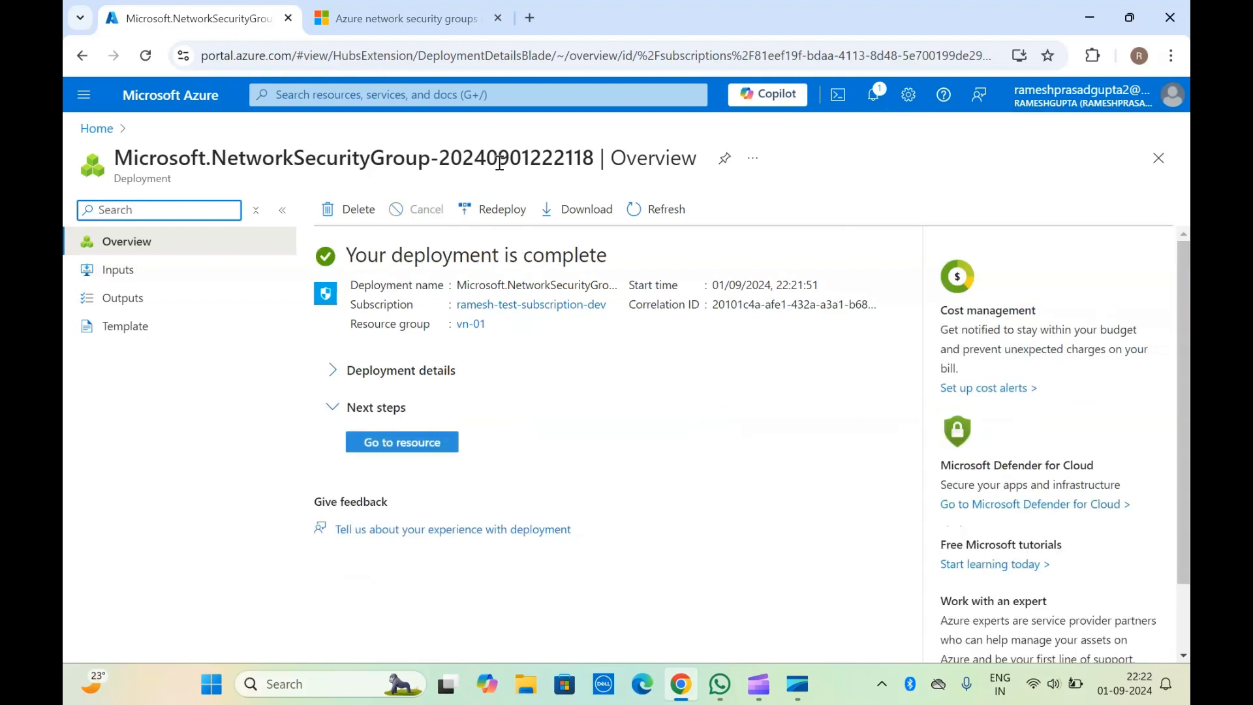
Step: Open the deployed nsg-vm-01 resource and examine its associations and its default inbound and outbound security rules
click(410, 454)
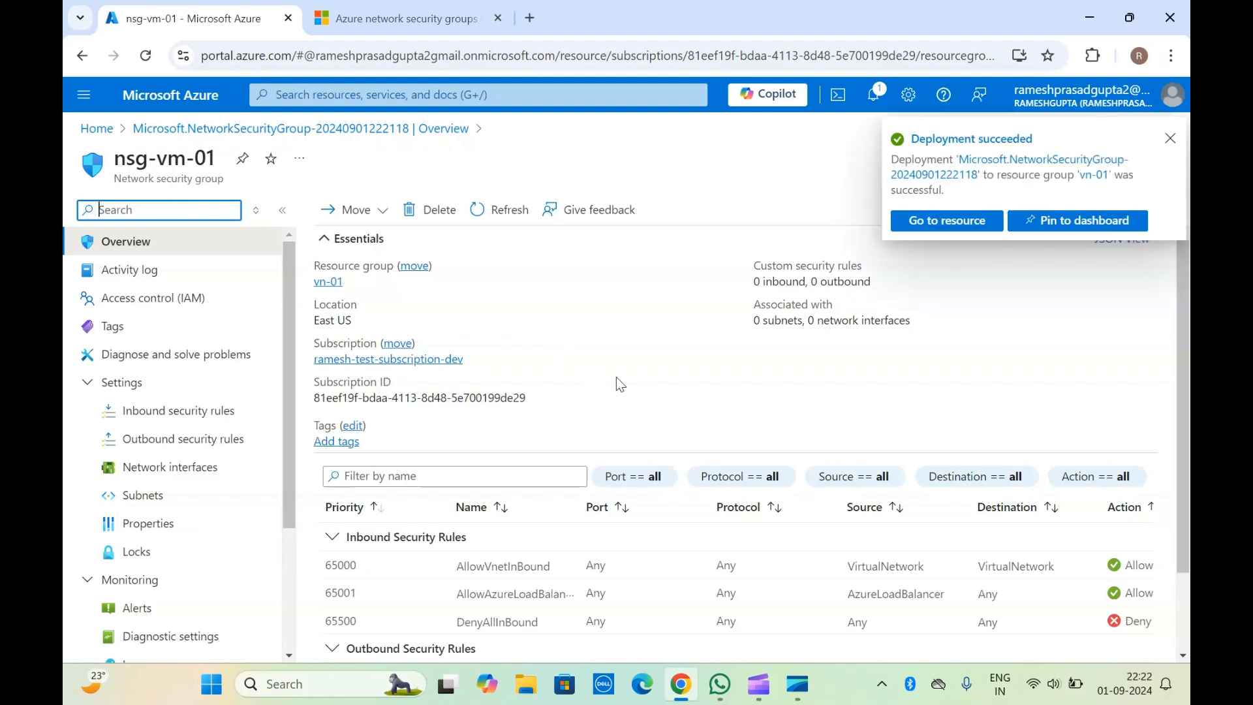
click(1170, 139)
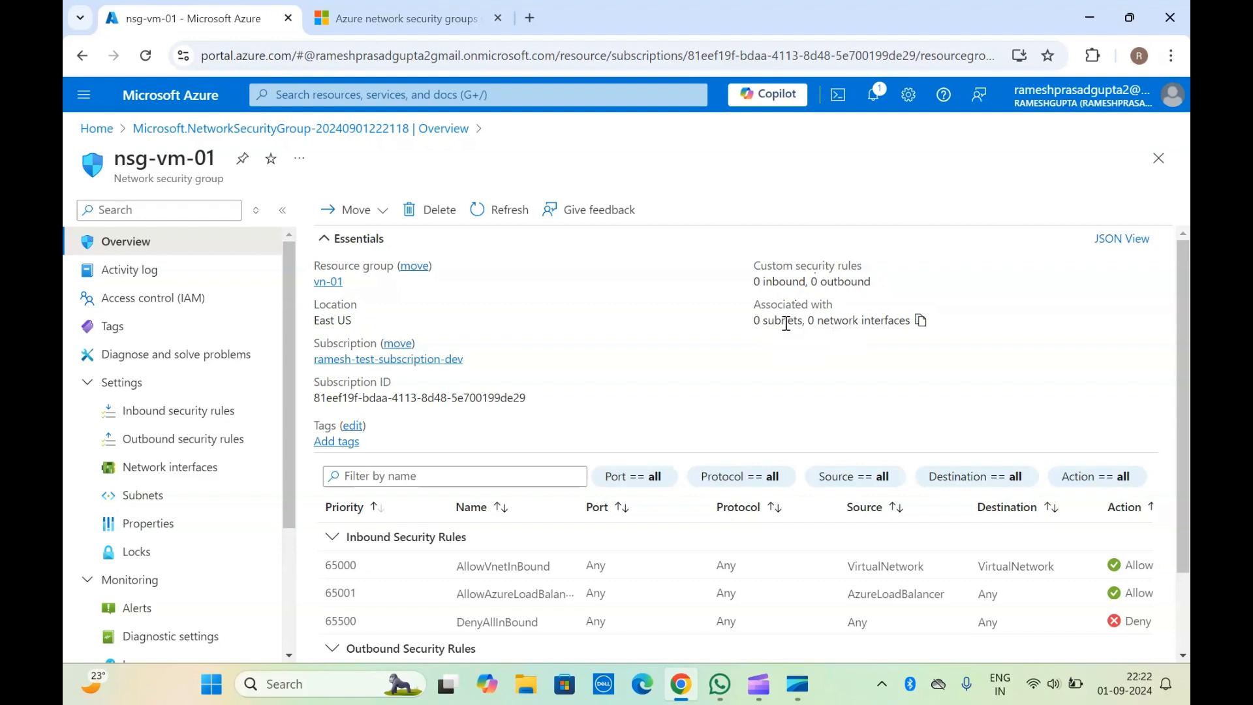
double_click(842, 323)
scroll(666, 395, down, 2)
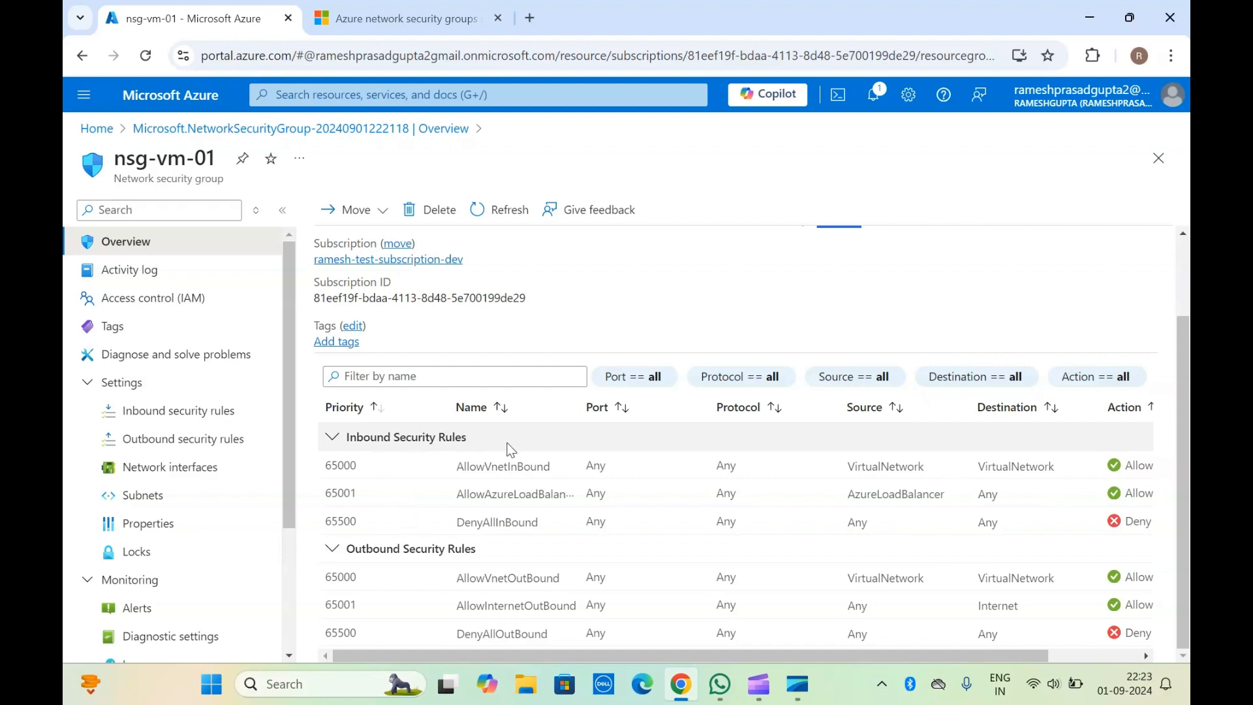
scroll(774, 480, right, 3)
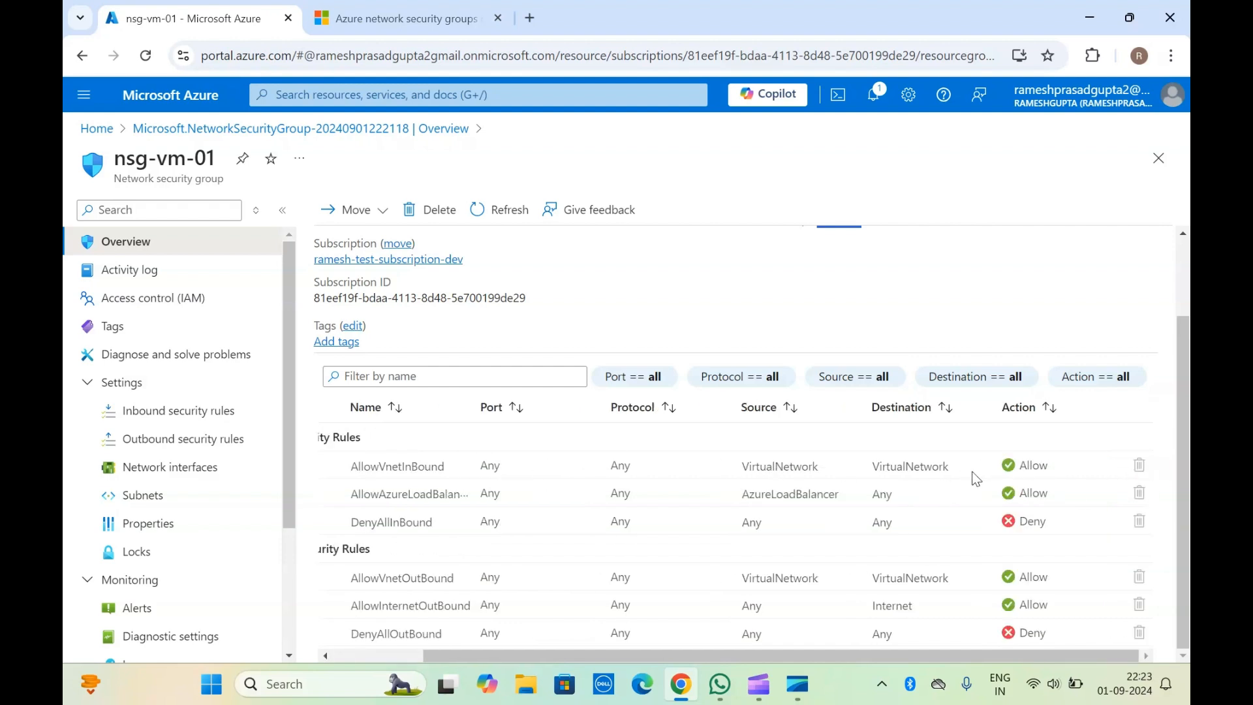
Step: Examine the priority, source, destination and action columns of nsg-vm-01's default inbound and outbound rules
scroll(868, 508, left, 2)
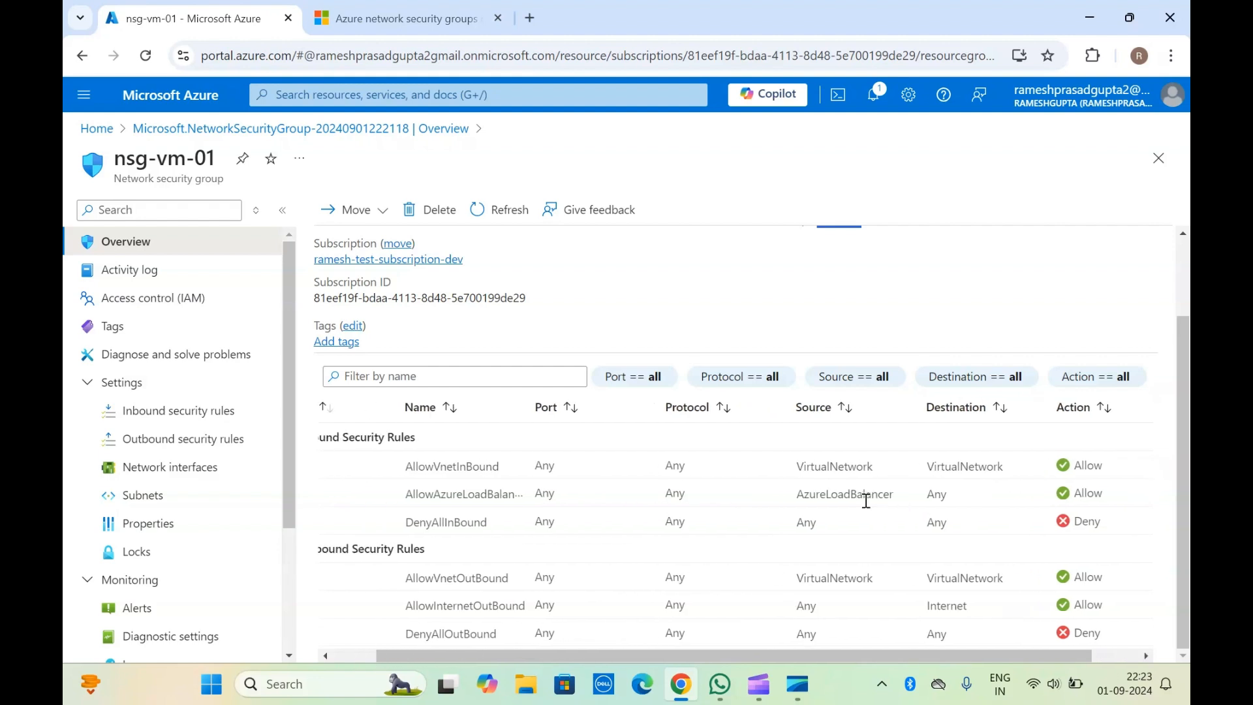
scroll(866, 501, left, 2)
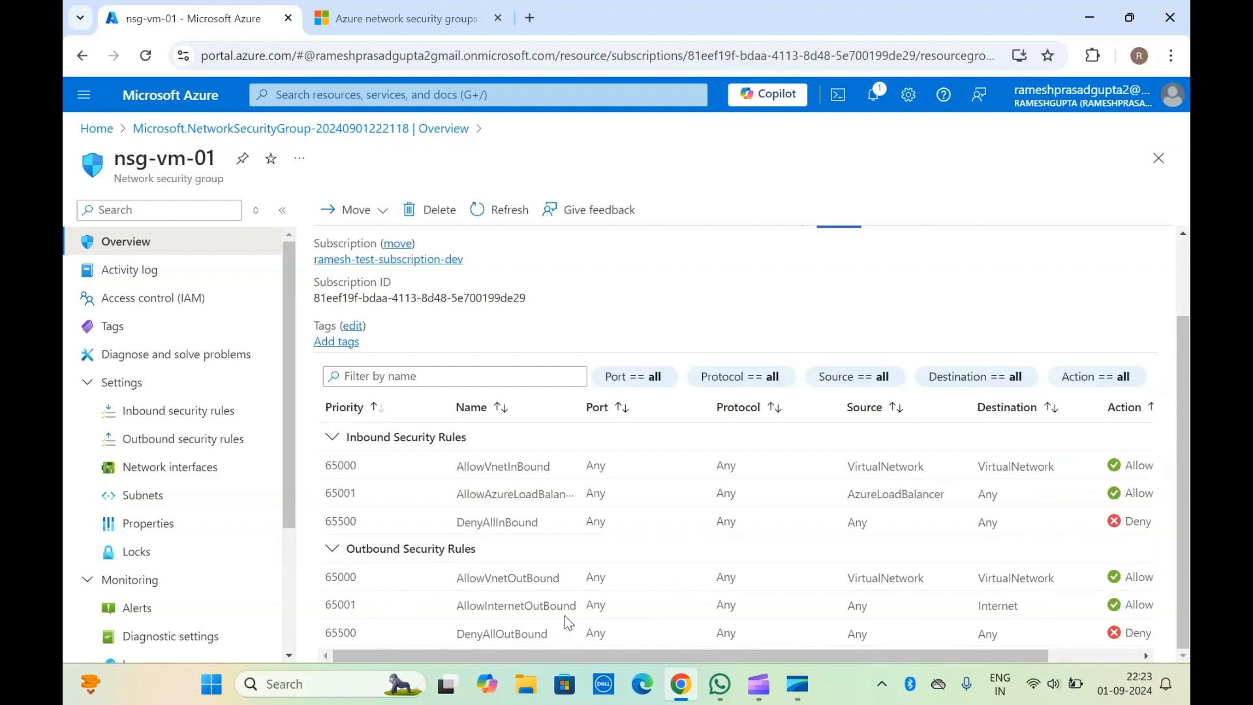
scroll(539, 613, right, 4)
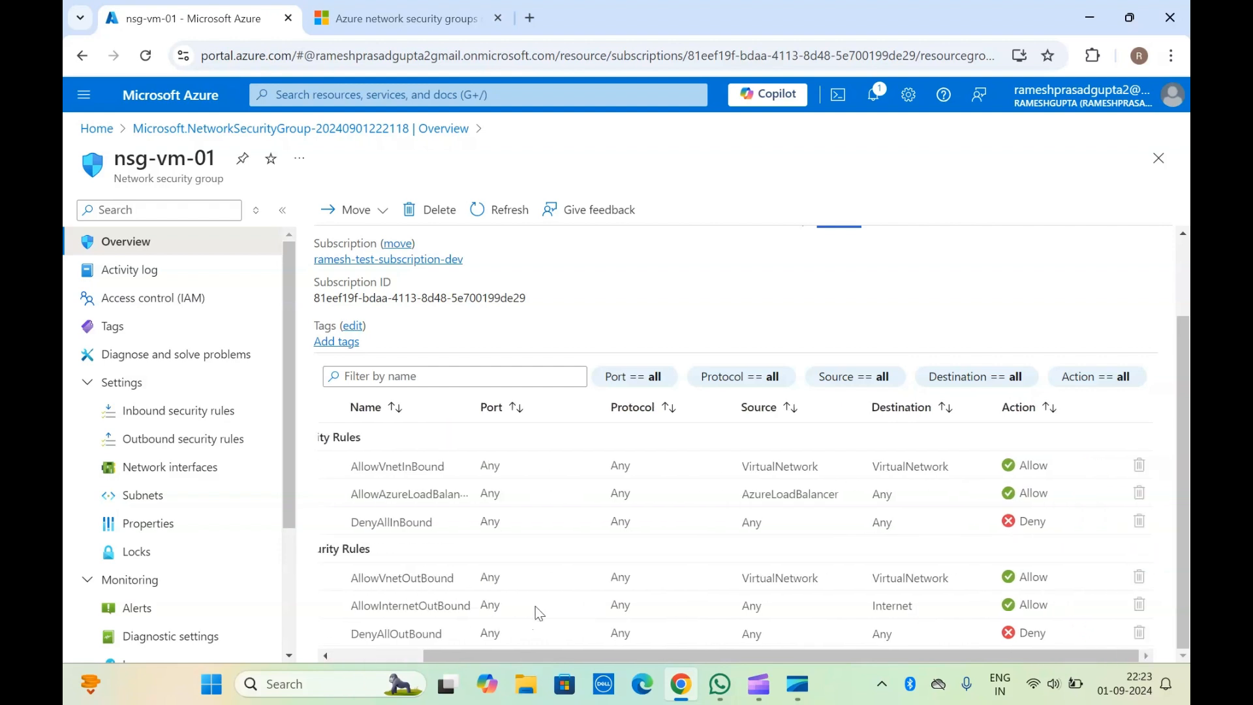
scroll(538, 611, left, 4)
scroll(538, 610, right, 4)
scroll(539, 614, left, 4)
scroll(531, 601, up, 2)
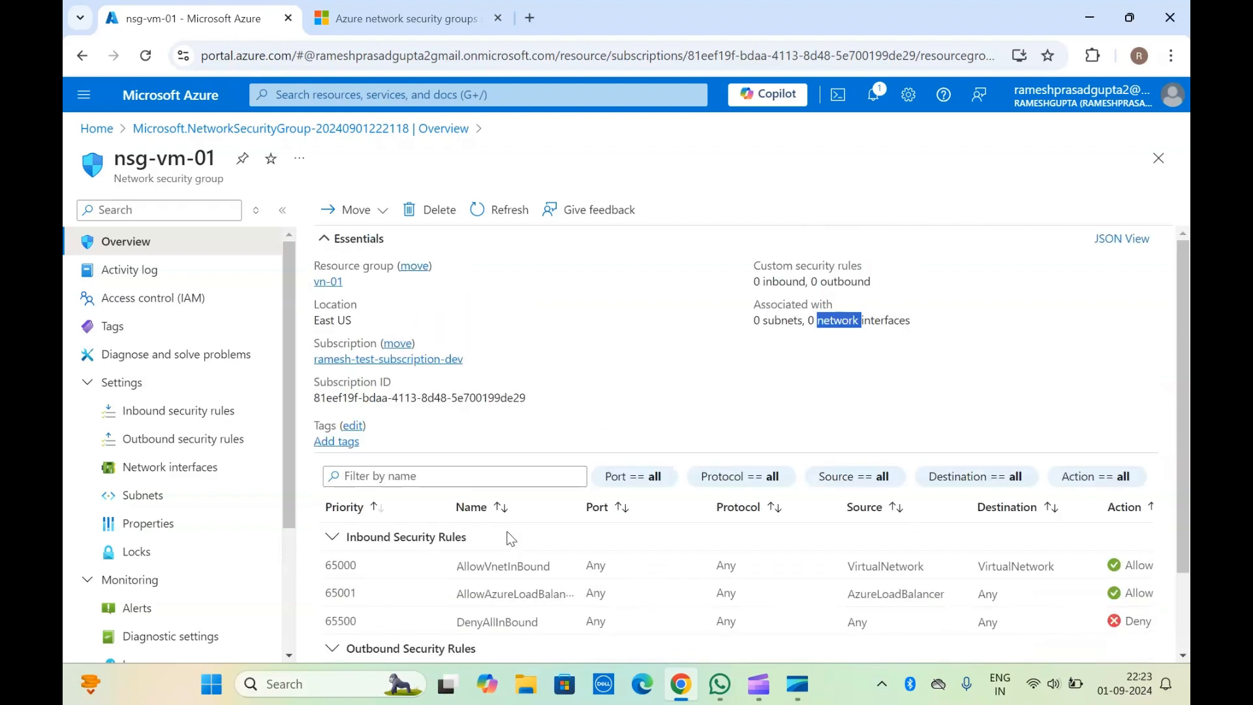
click(617, 364)
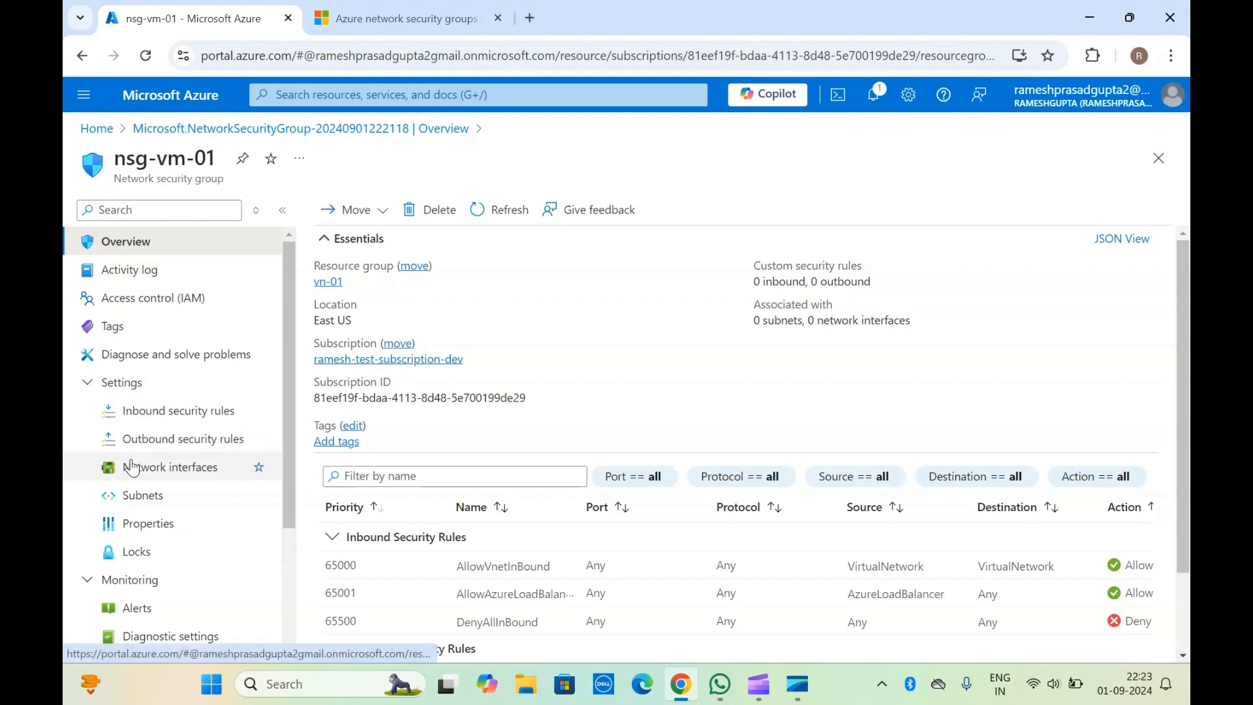
Step: Start a new inbound security rule for nsg-vm-01 and set its source to IP Addresses
click(166, 411)
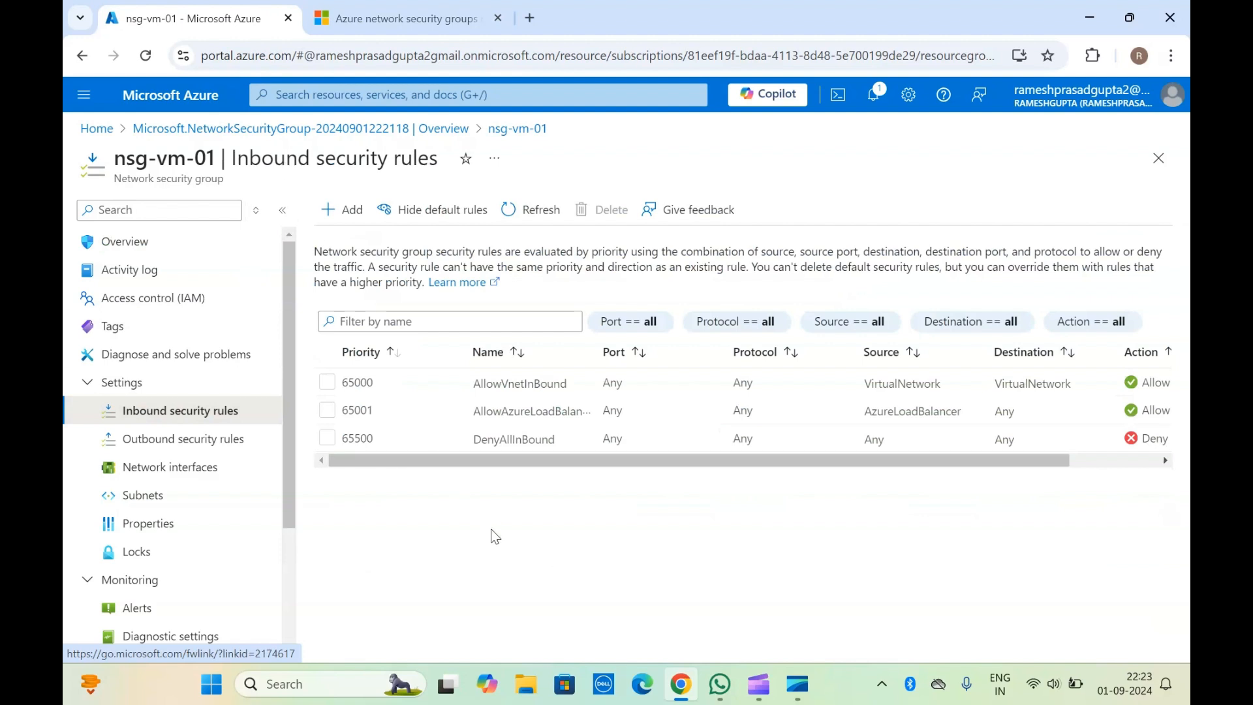
click(353, 214)
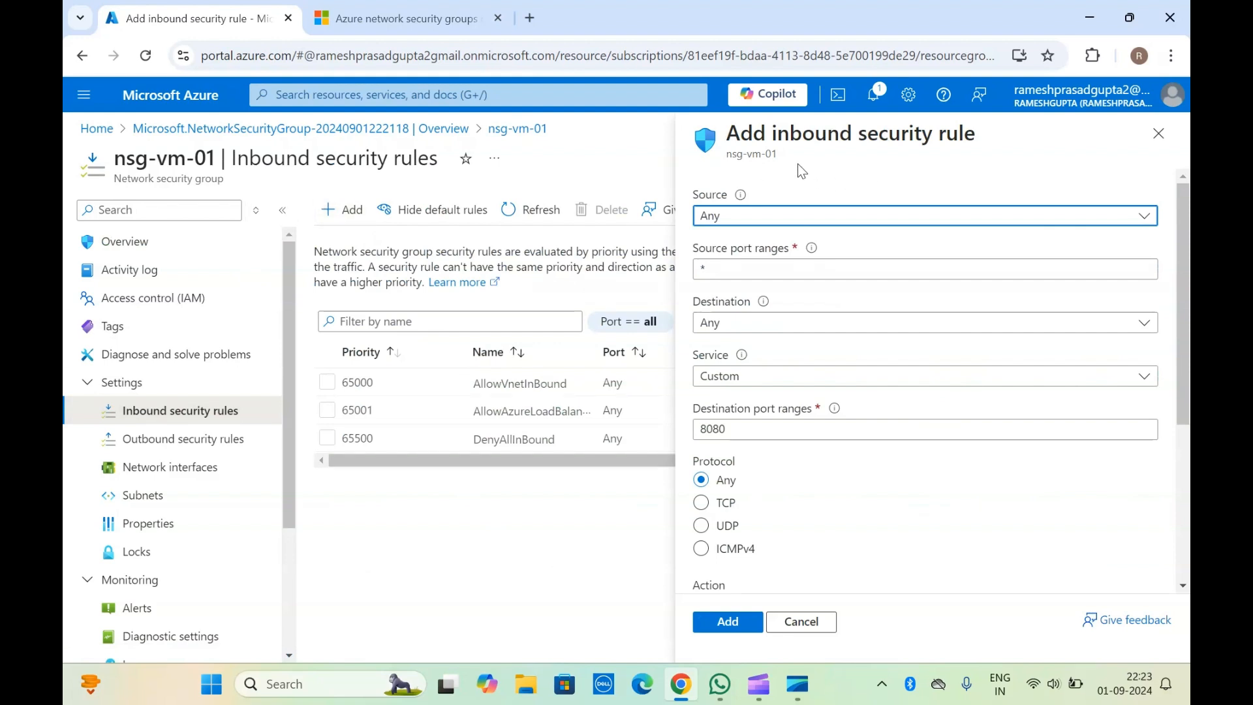
click(824, 222)
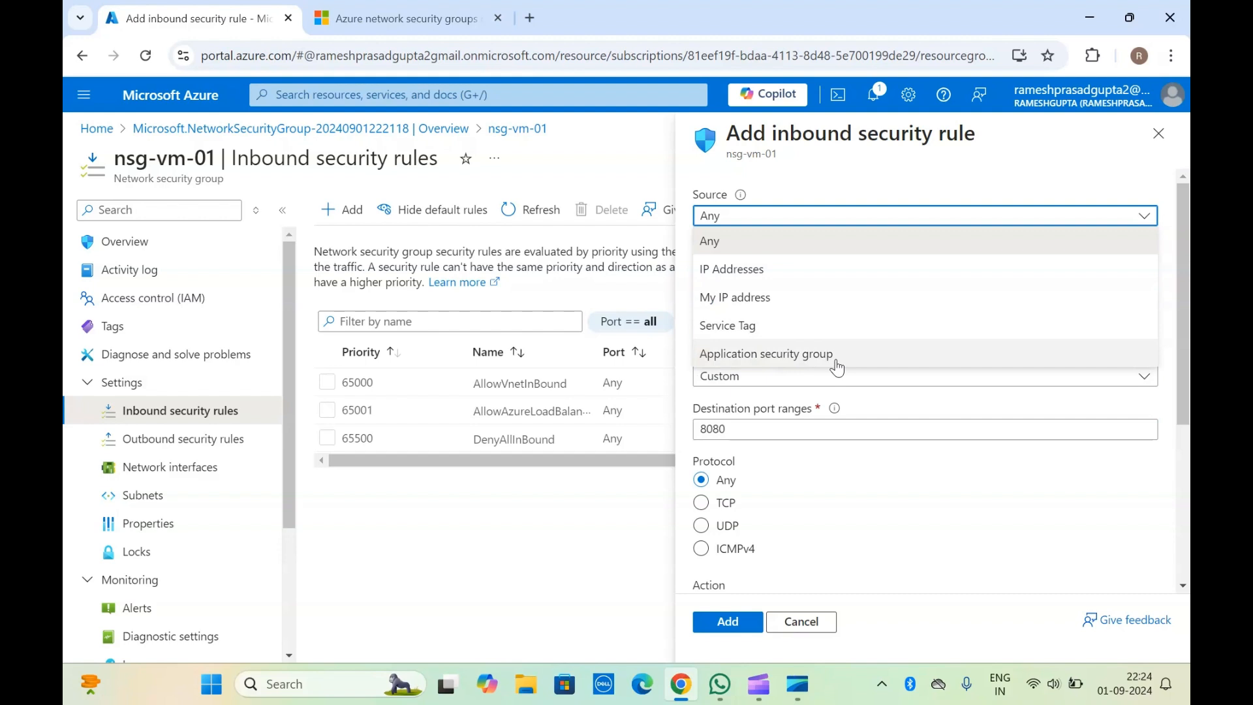
click(763, 279)
click(751, 271)
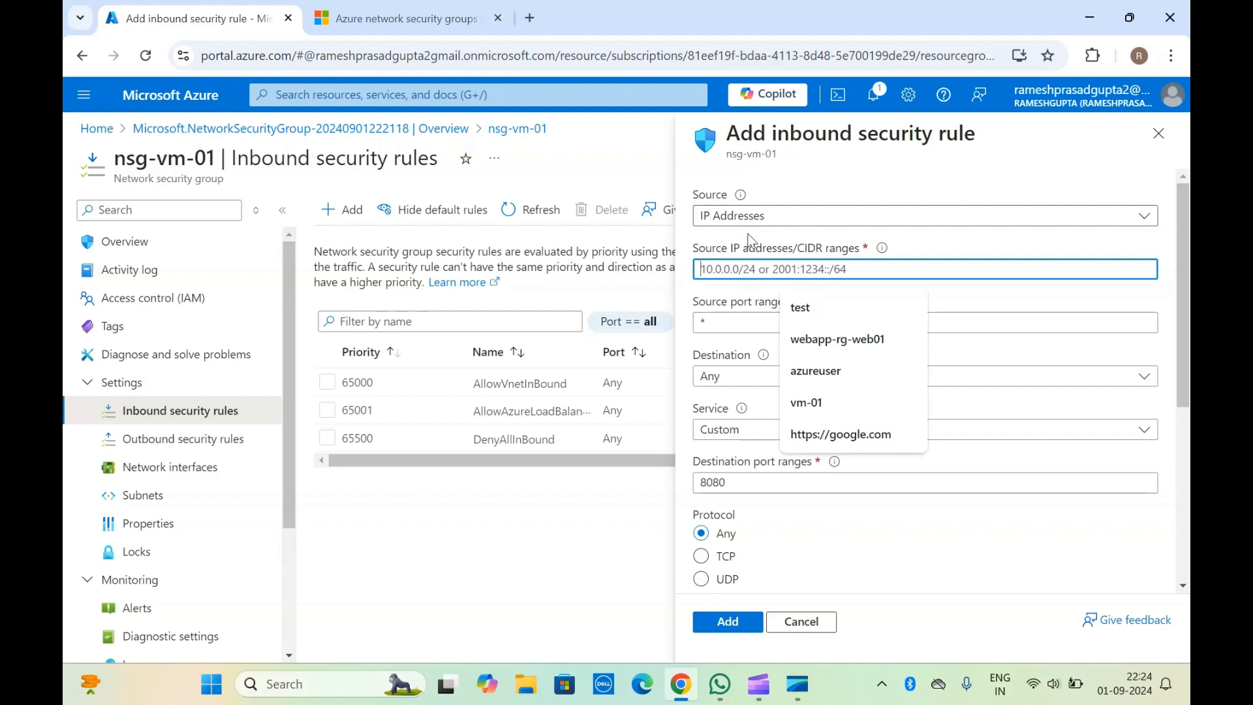
Step: Enter 10.102.30.15 as the source IP address of the inbound rule
click(737, 269)
text(10.102.)
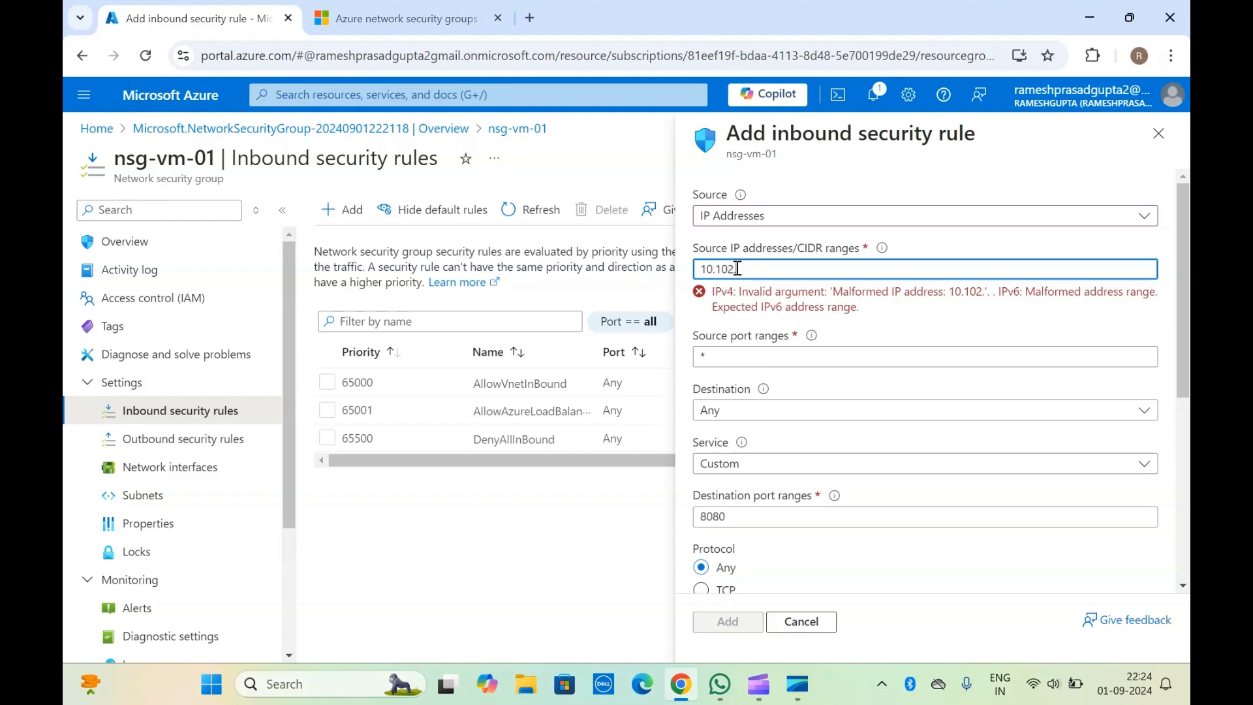
text(30.15)
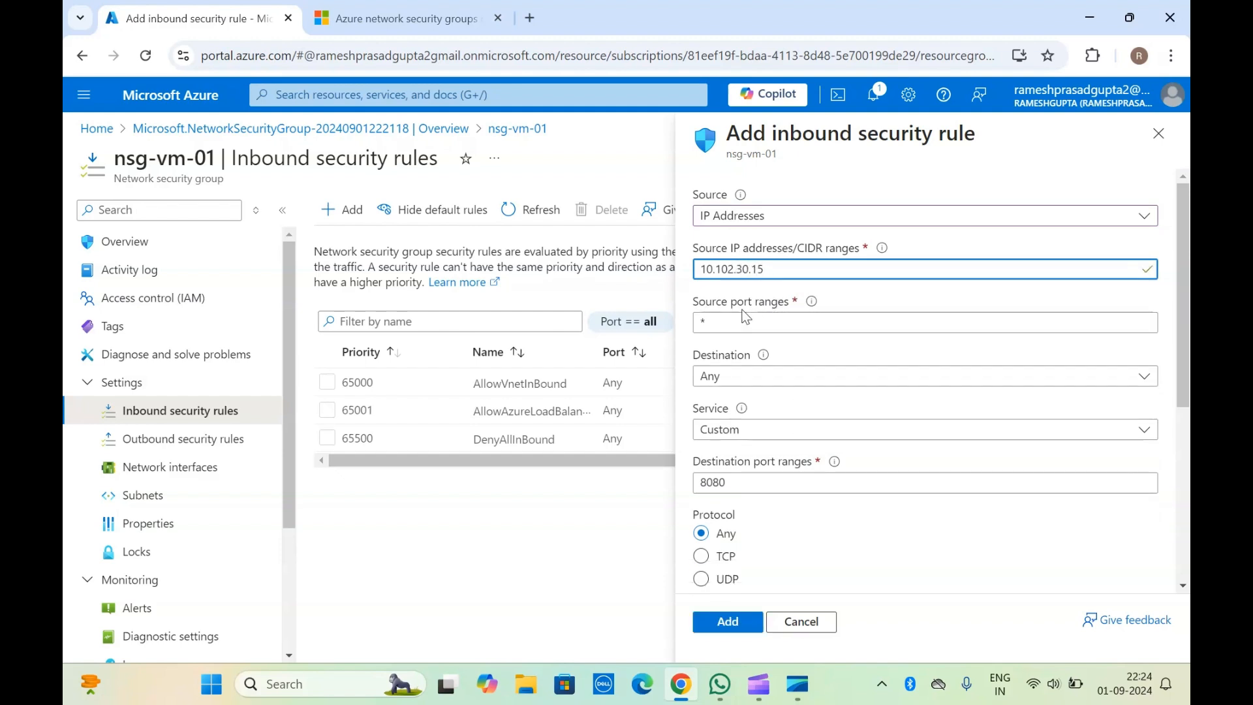
Step: Read the help on source port ranges and look over the available destination types of the inbound rule
click(751, 322)
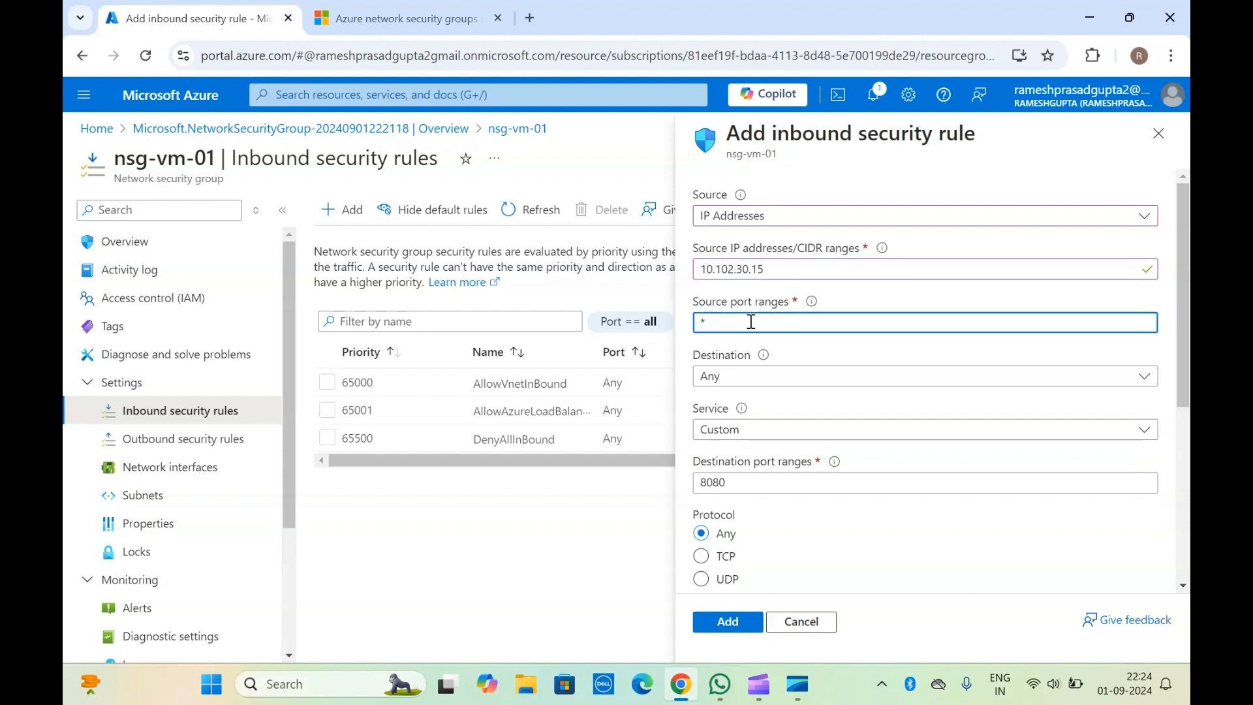
scroll(751, 322, down, 1)
click(841, 282)
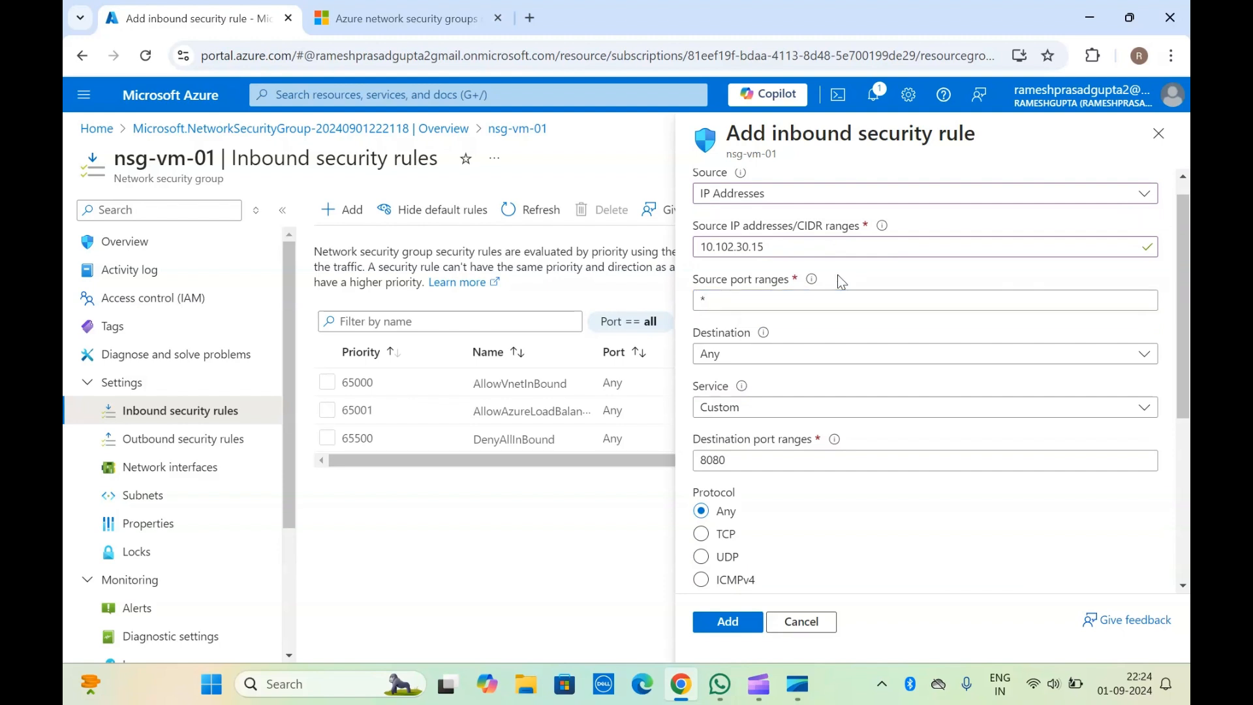
mouse_move(815, 285)
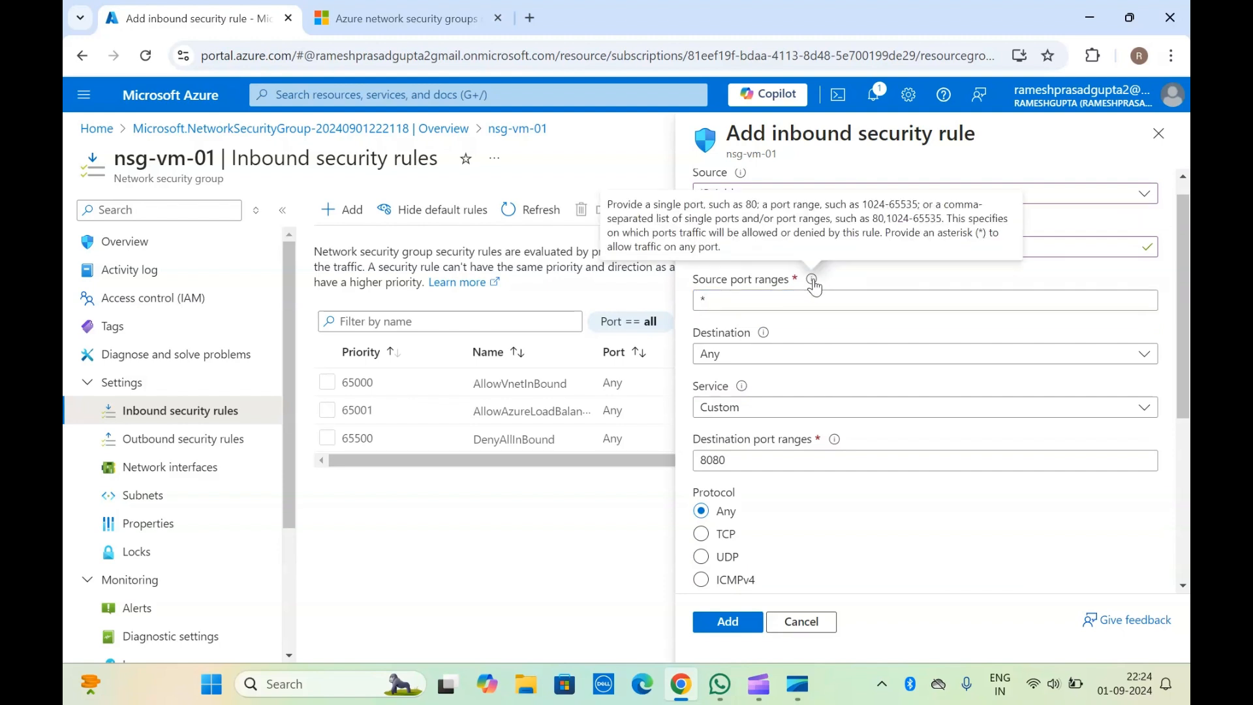
click(820, 299)
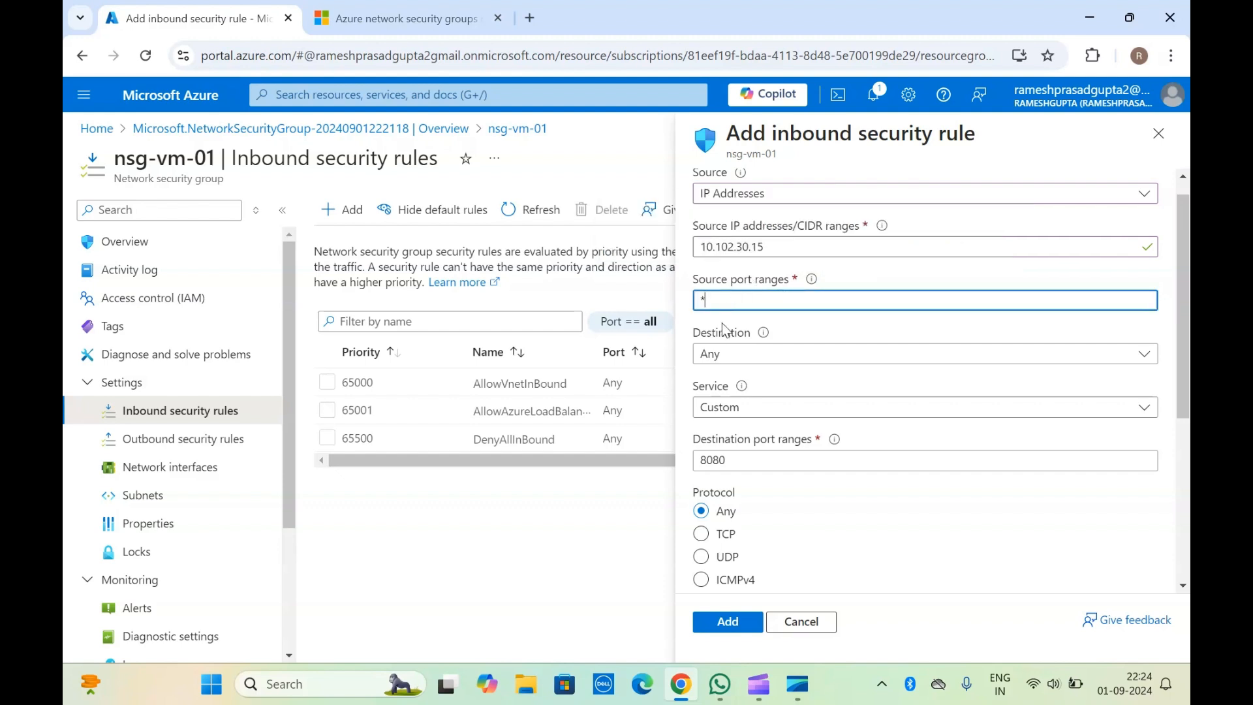
scroll(728, 324, down, 1)
click(752, 349)
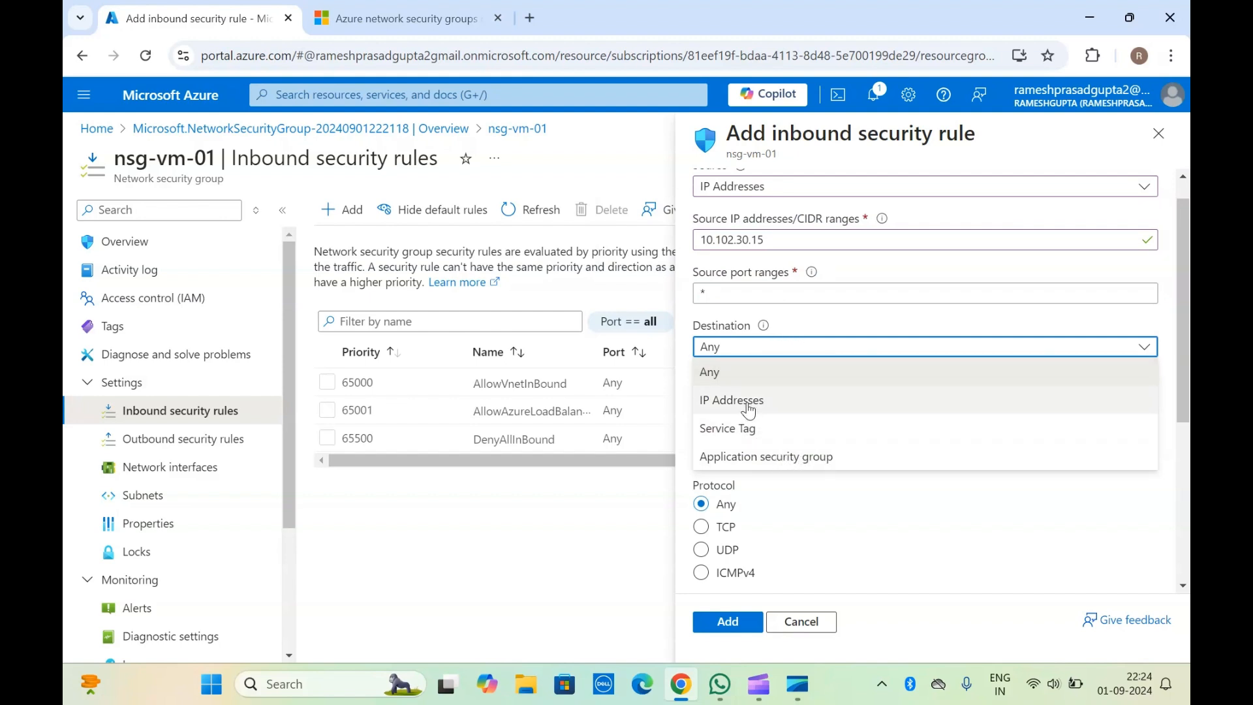
click(782, 333)
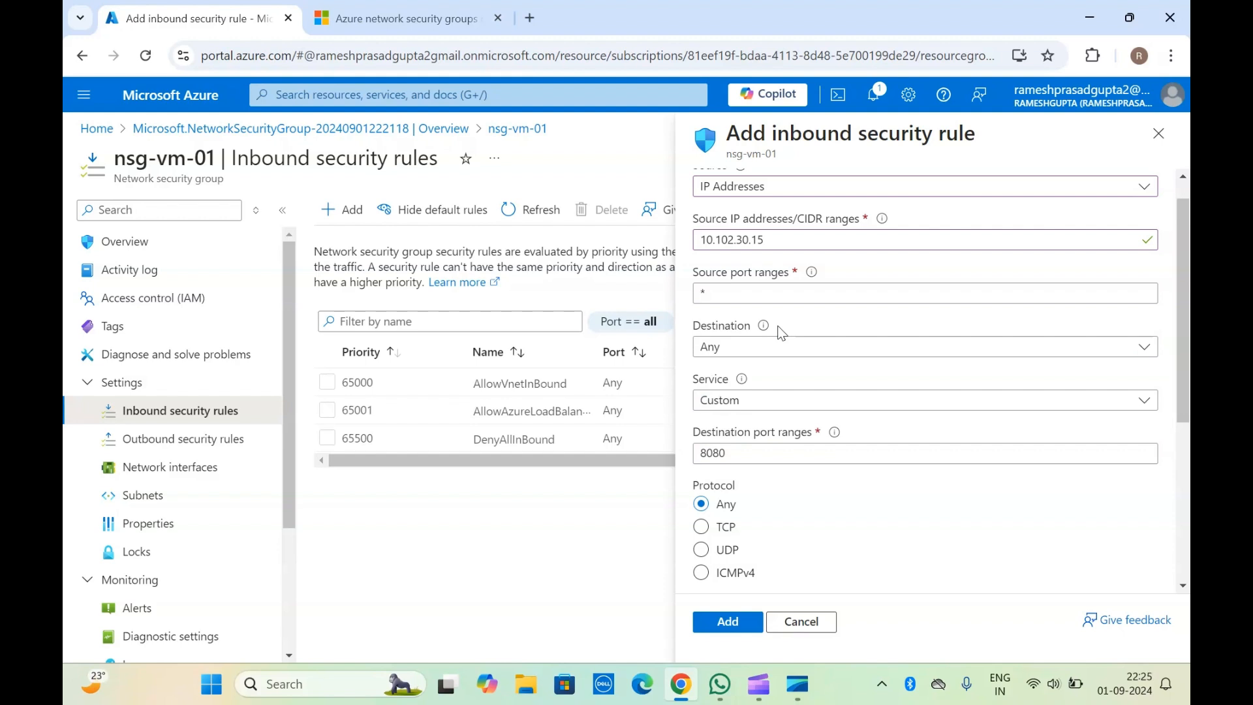
scroll(781, 333, up, 1)
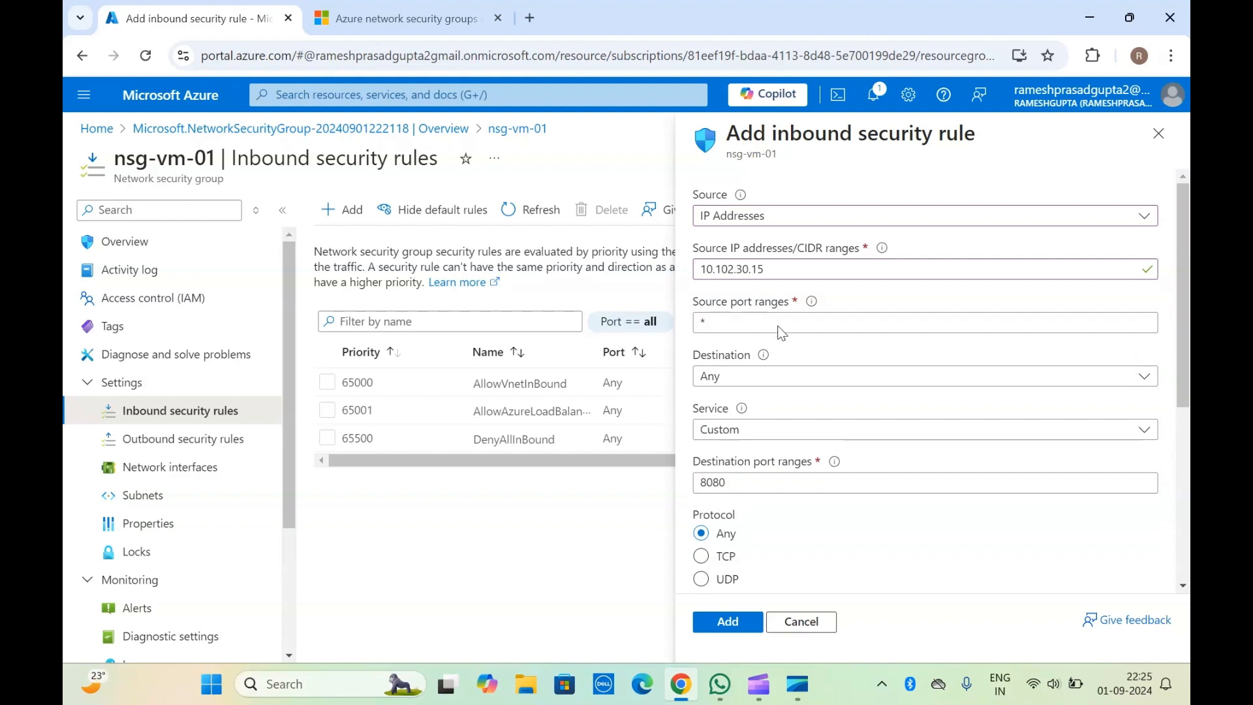
Step: Try IP Addresses as the destination type of the inbound rule
click(737, 377)
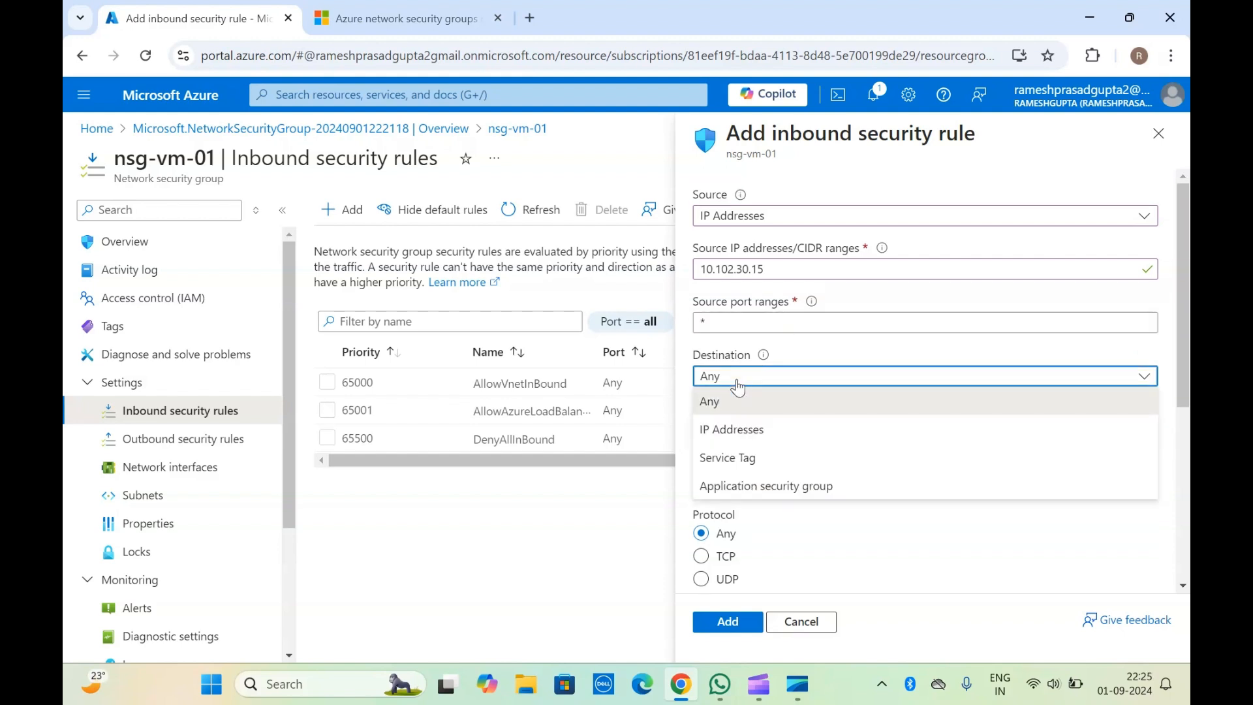
click(748, 429)
click(788, 431)
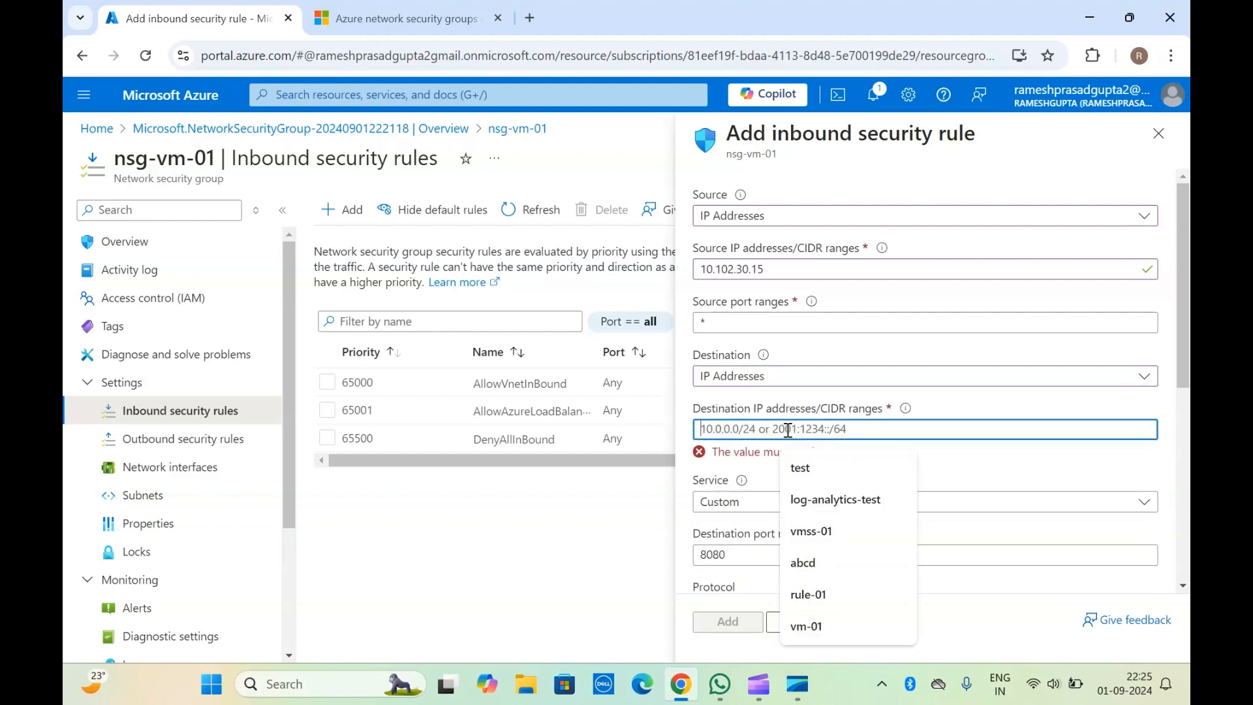
click(715, 413)
click(785, 432)
click(725, 410)
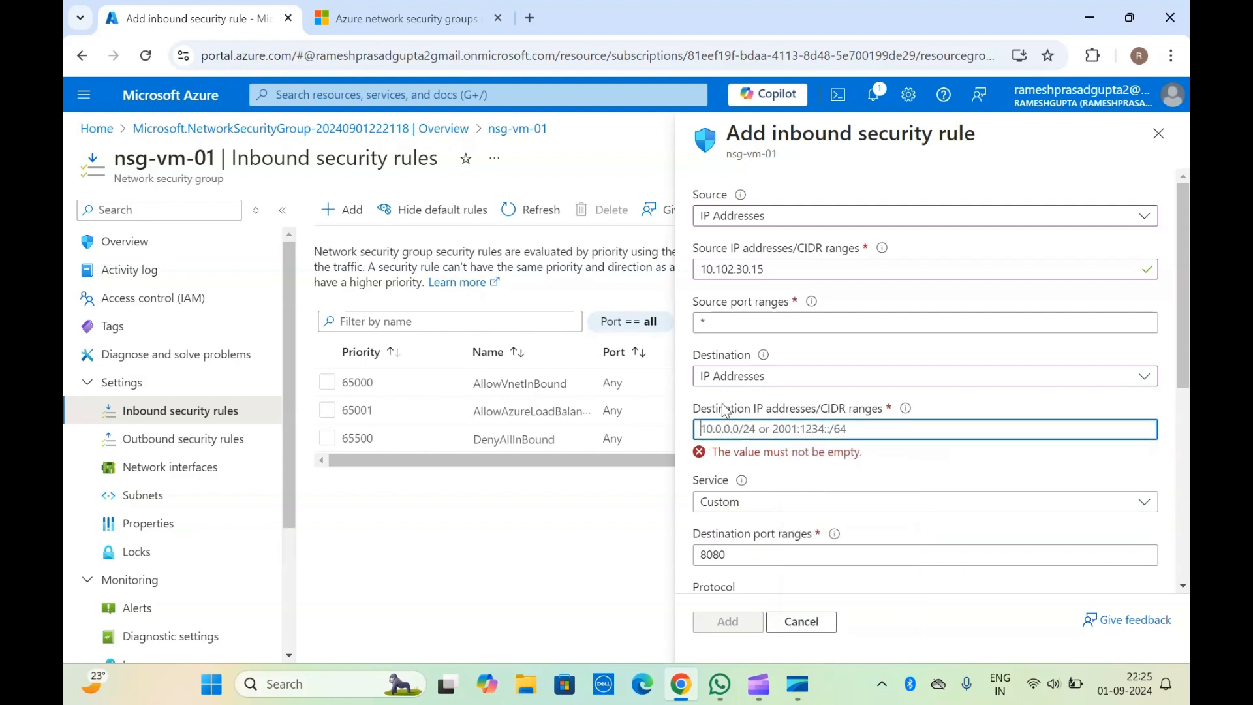
scroll(724, 410, down, 3)
scroll(725, 410, up, 3)
Step: Set the rule's destination to Service Tag and choose AzureLoadBalancer as the destination service tag
click(743, 378)
click(743, 456)
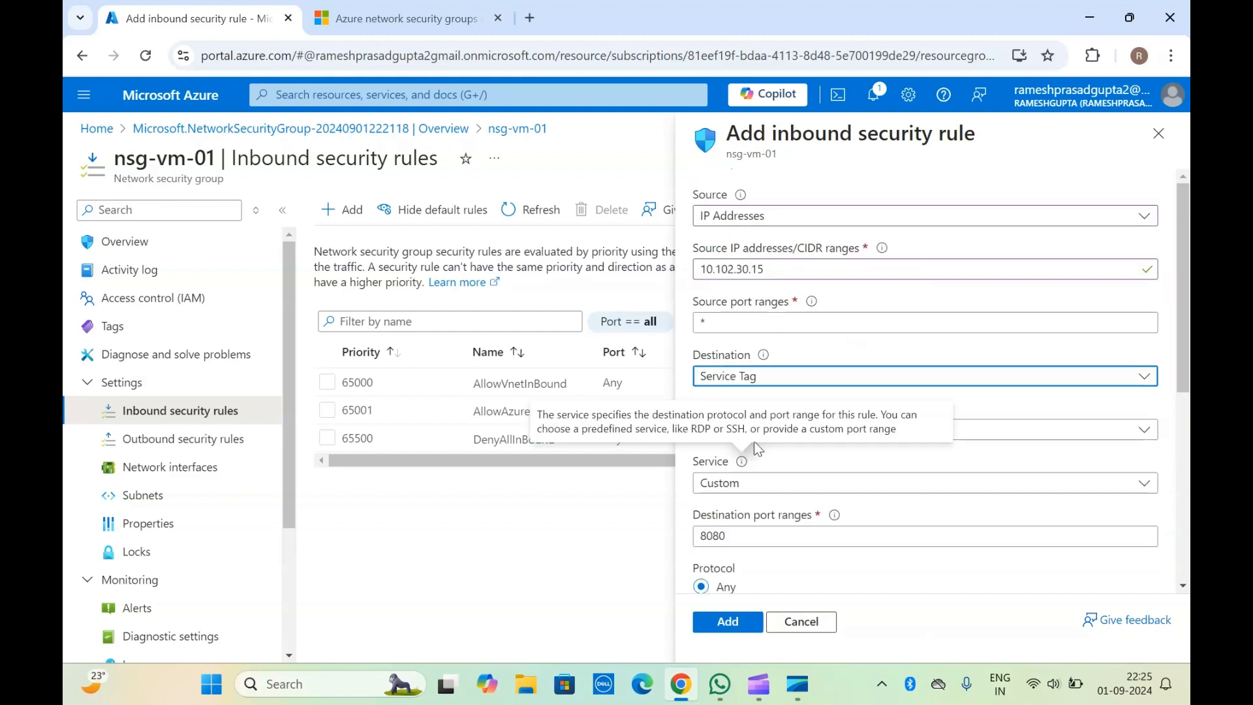
click(1015, 441)
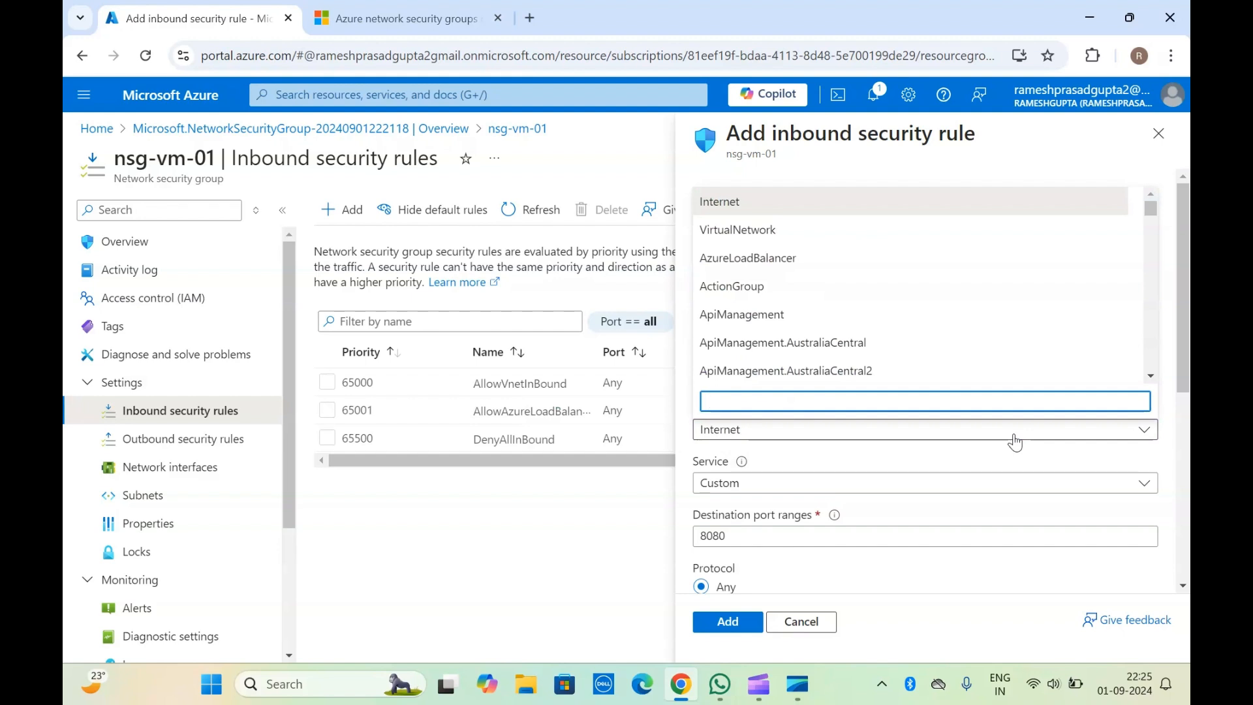
click(765, 262)
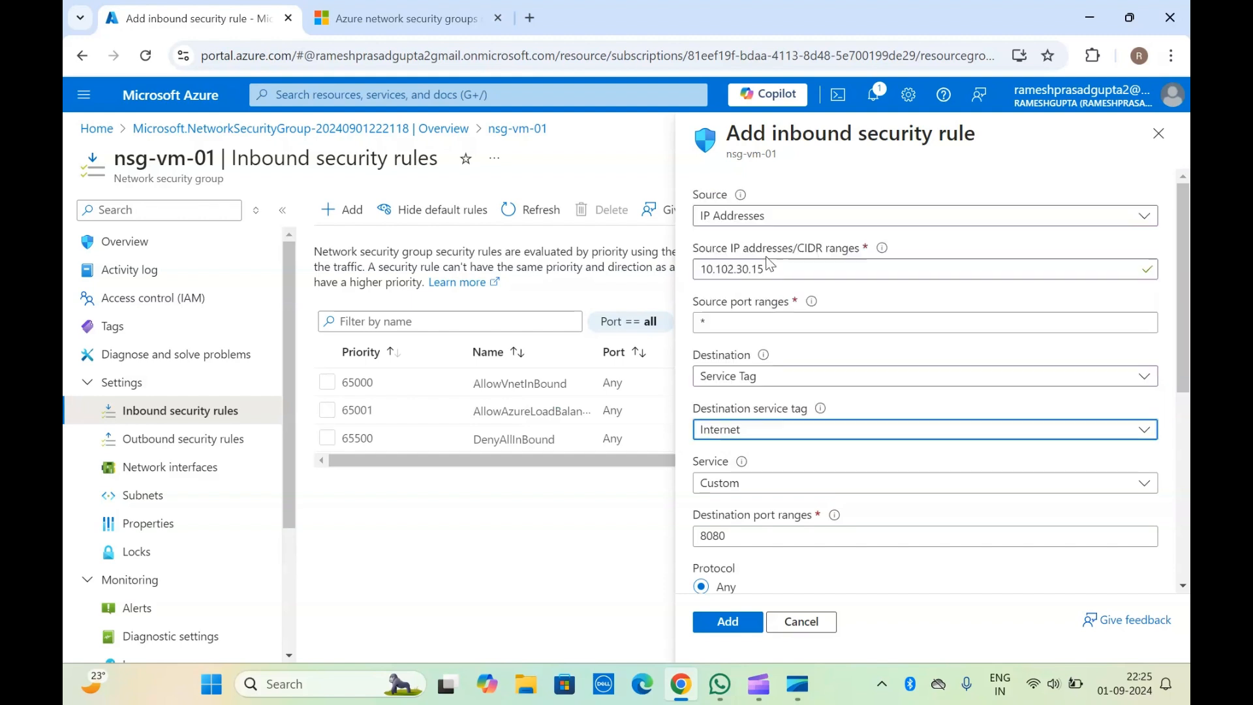
click(738, 414)
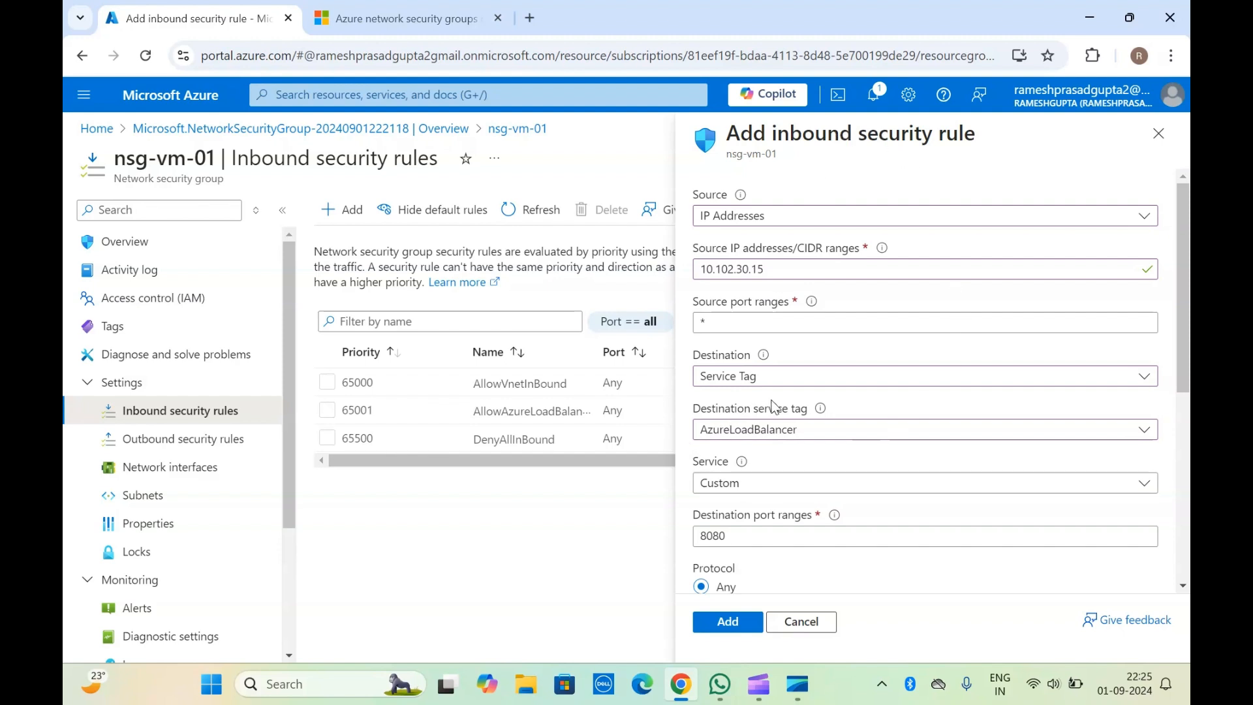
Step: Look through the predefined services offered for the inbound rule without changing the service selection
scroll(741, 415, down, 3)
scroll(734, 421, up, 3)
scroll(775, 392, down, 3)
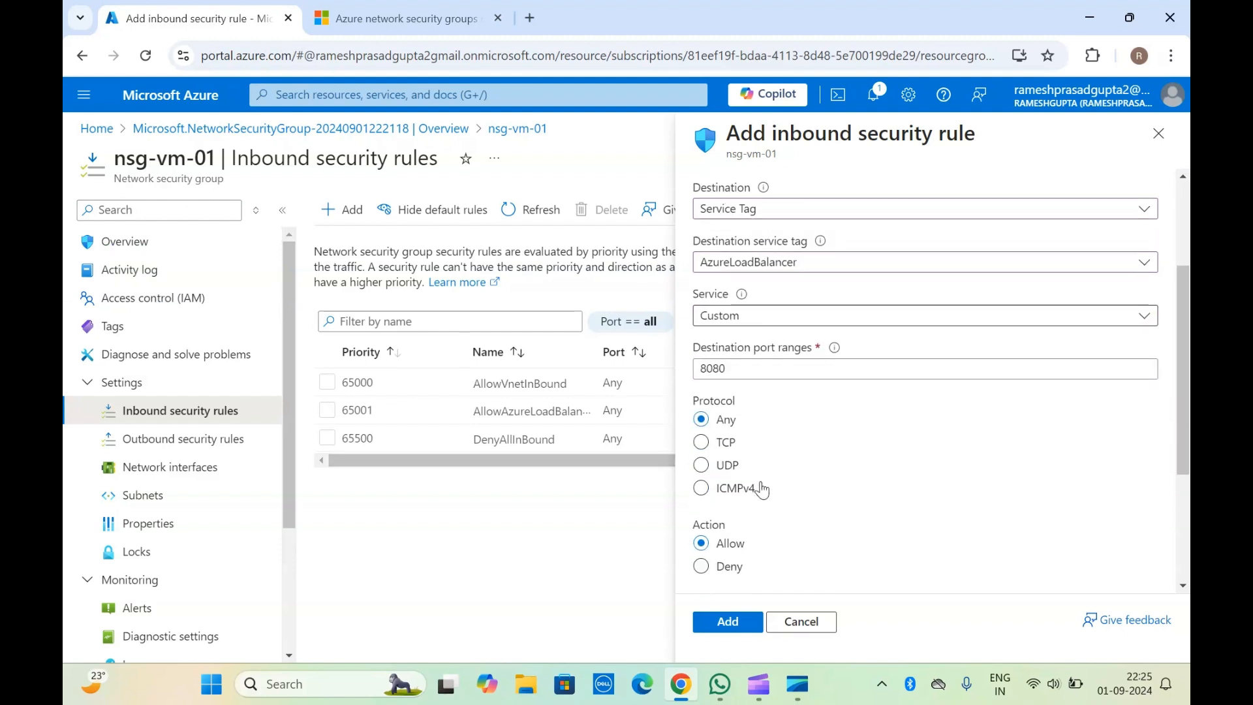
click(775, 315)
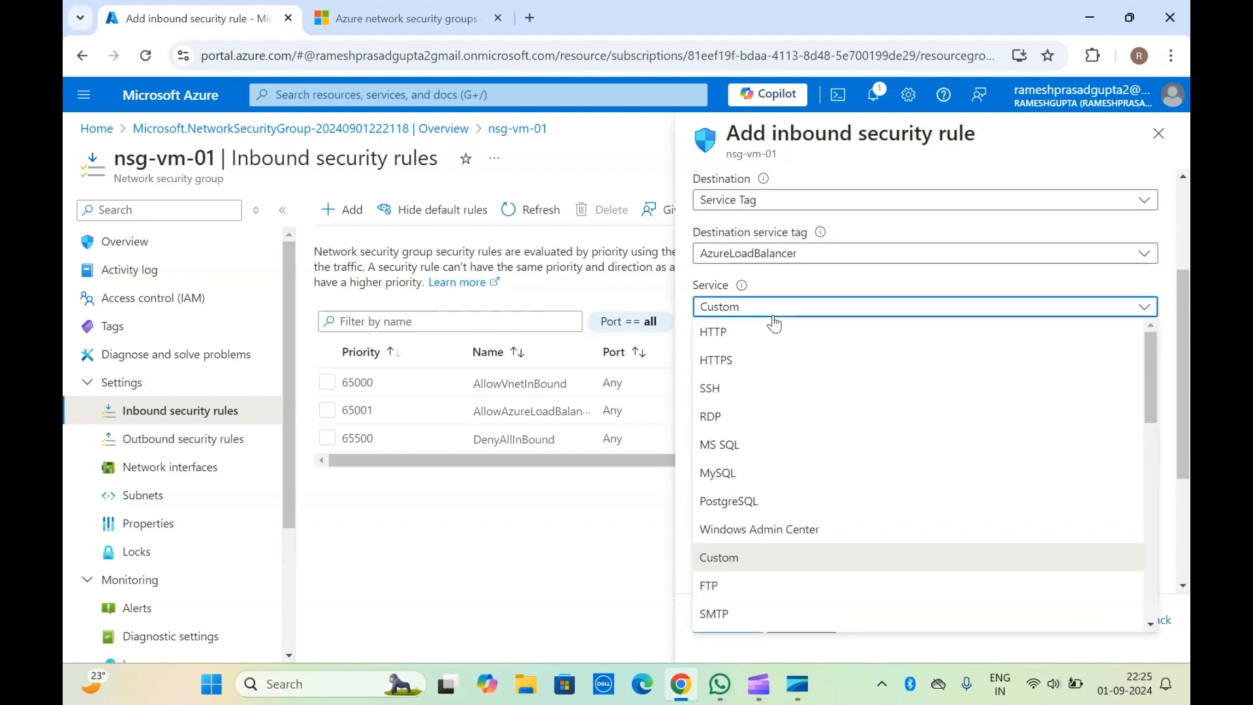
scroll(762, 532, down, 3)
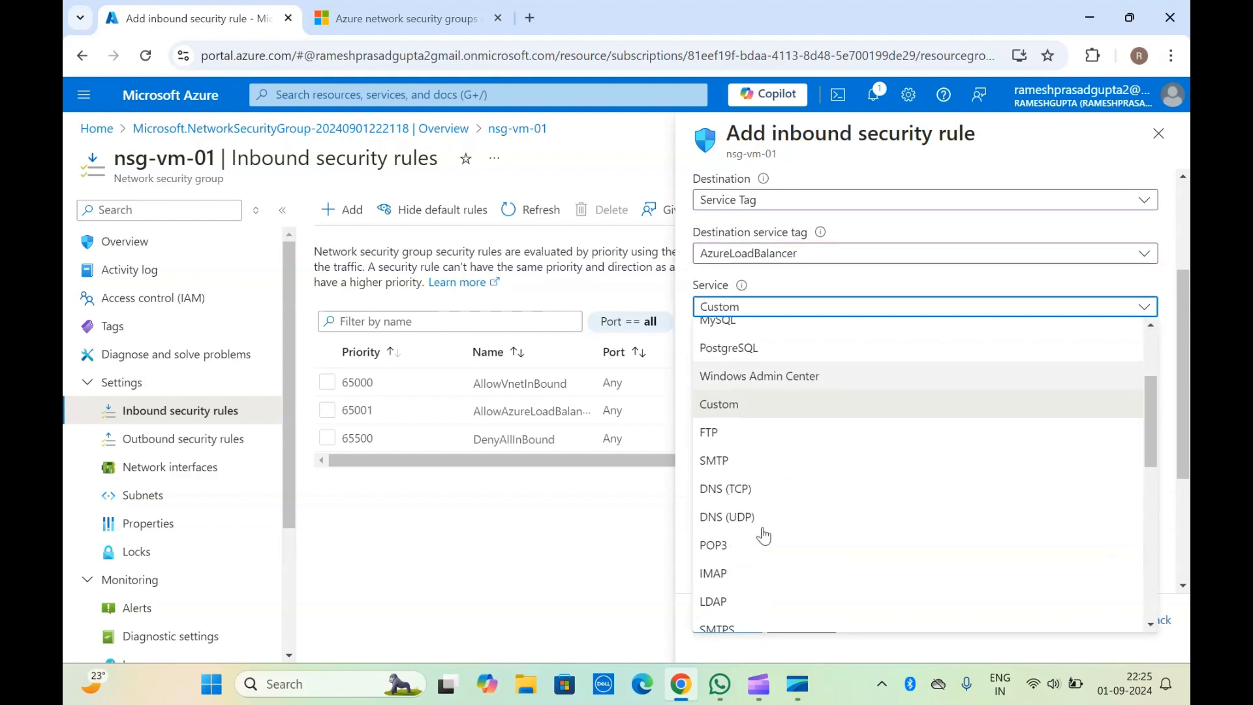
scroll(764, 535, down, 5)
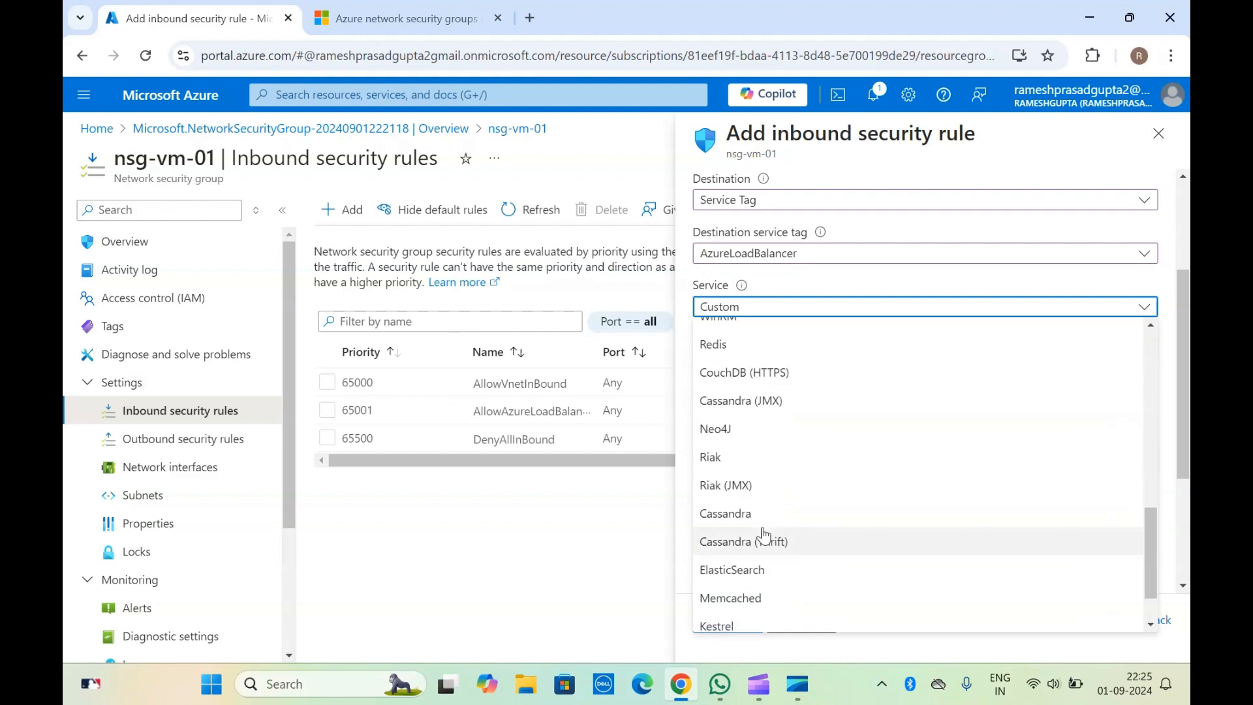
click(776, 275)
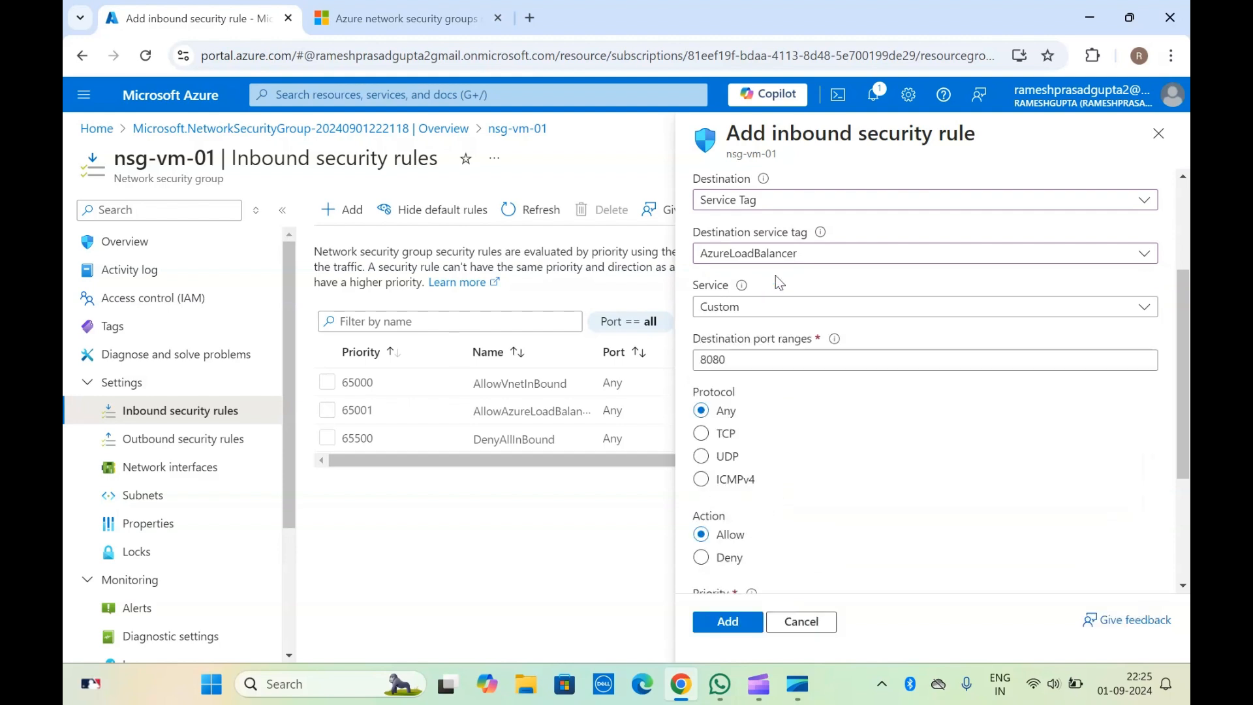
Step: Set the rule's destination port range to 9000 and keep Any as the protocol
click(751, 361)
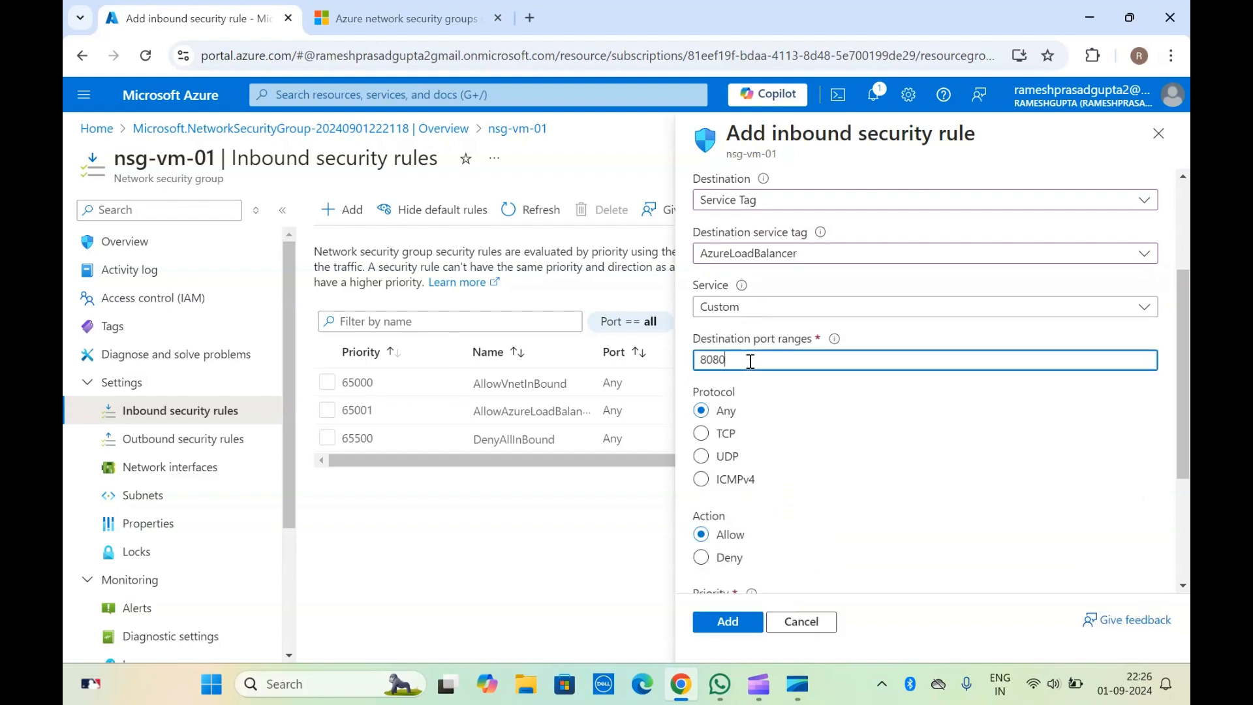
scroll(751, 361, up, 1)
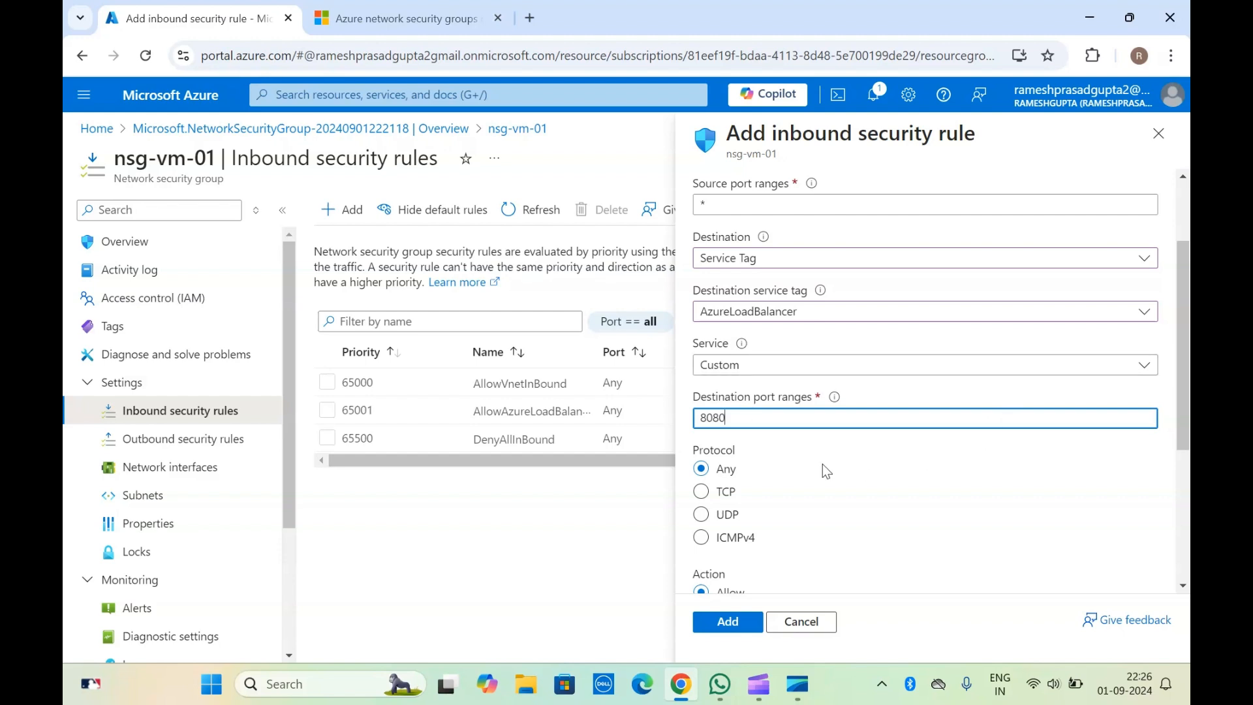
scroll(824, 467, down, 1)
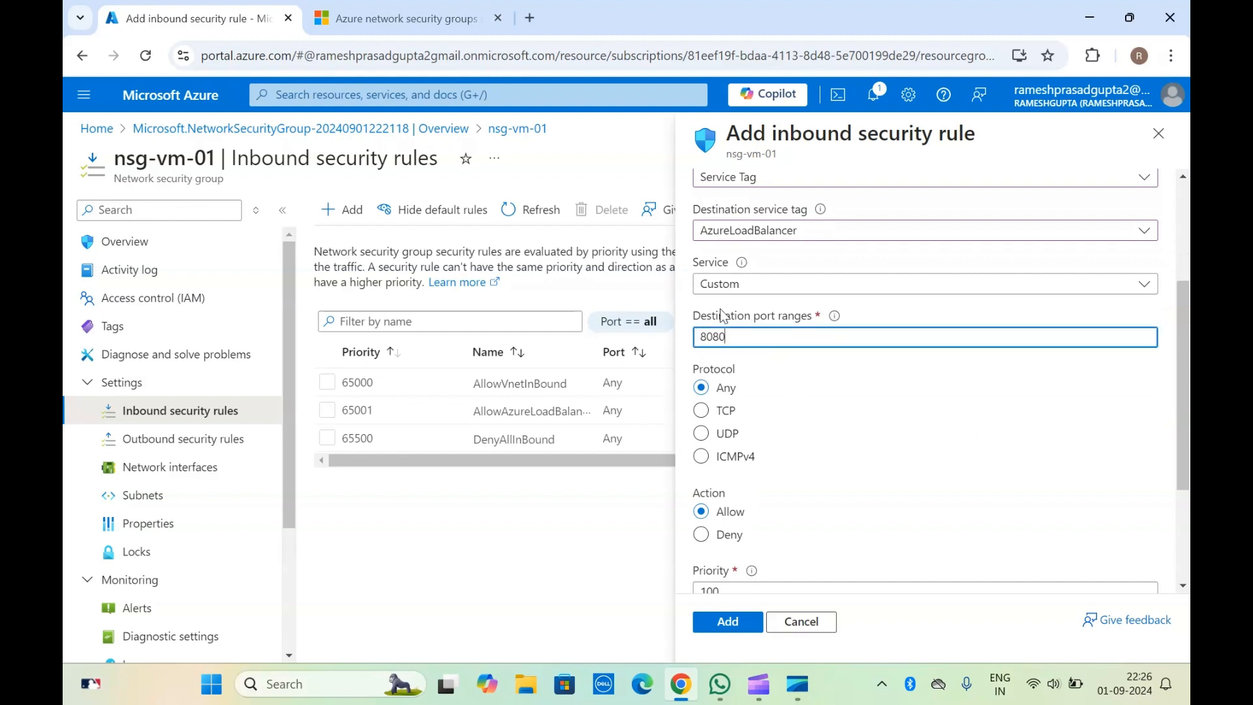
drag(753, 339, 698, 341)
text(9000)
scroll(744, 373, down, 2)
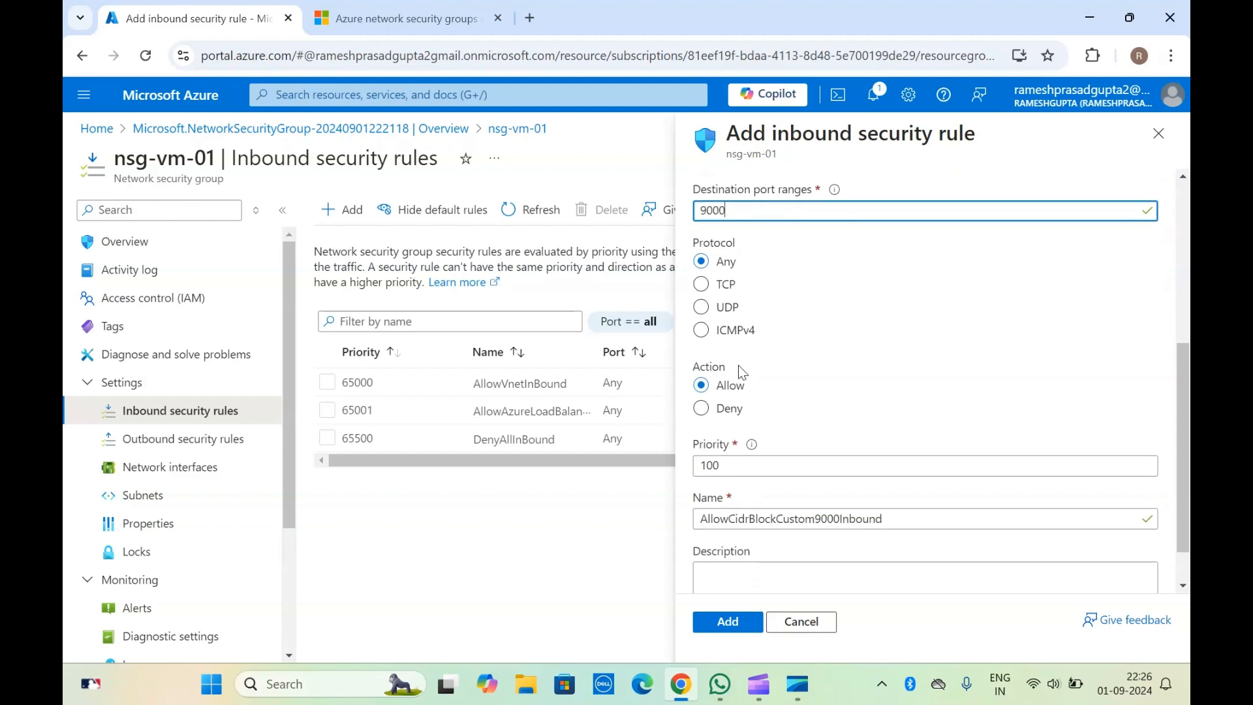
click(721, 255)
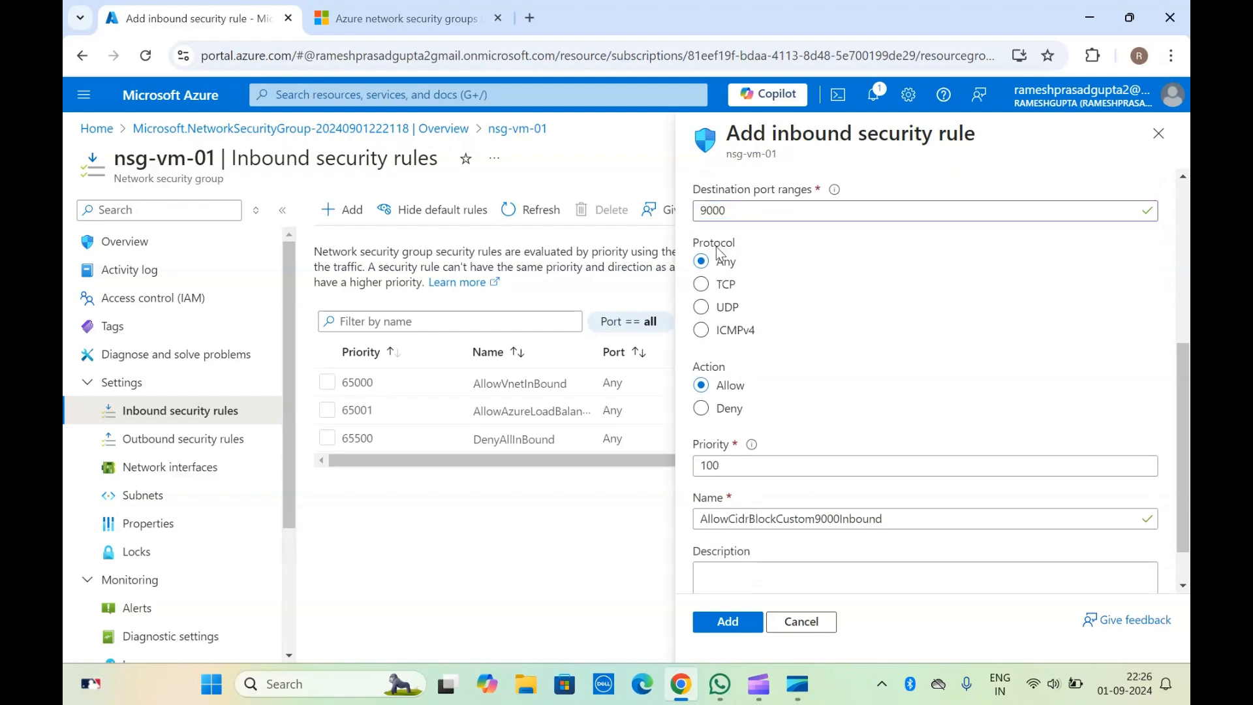
Step: Set the inbound rule's protocol to TCP and check its source, destination and action settings
click(724, 282)
scroll(730, 287, down, 1)
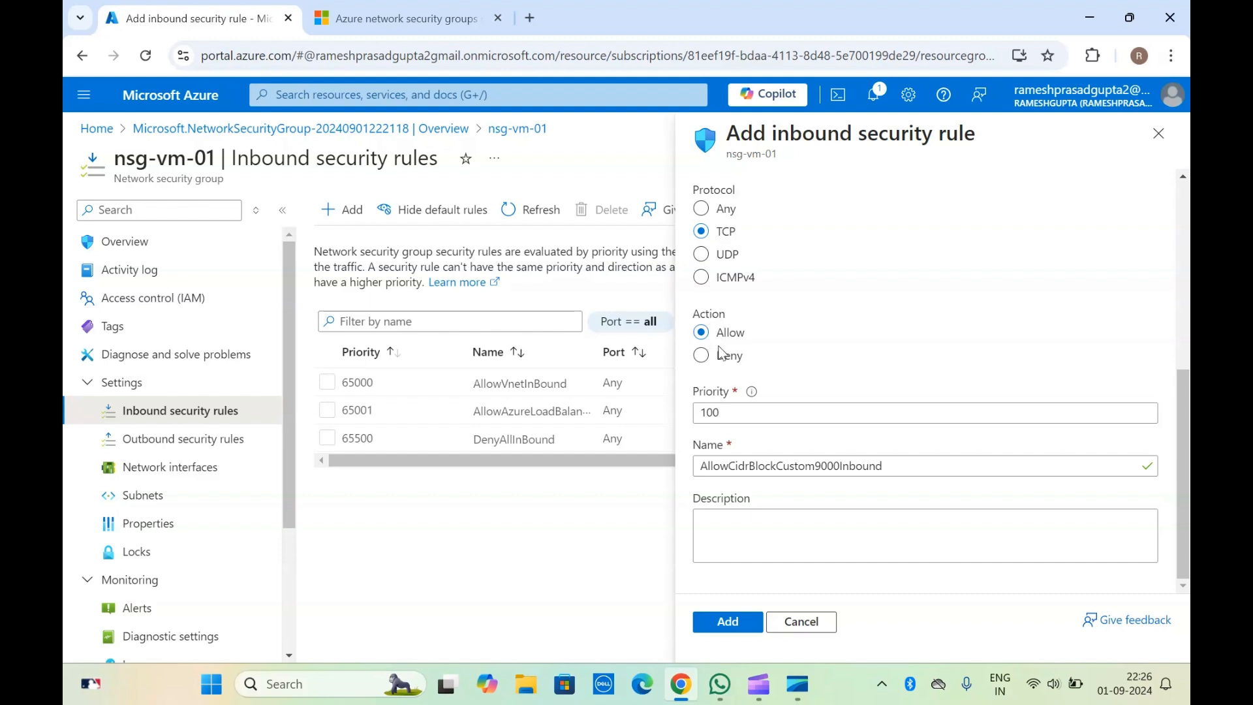
scroll(752, 294, up, 5)
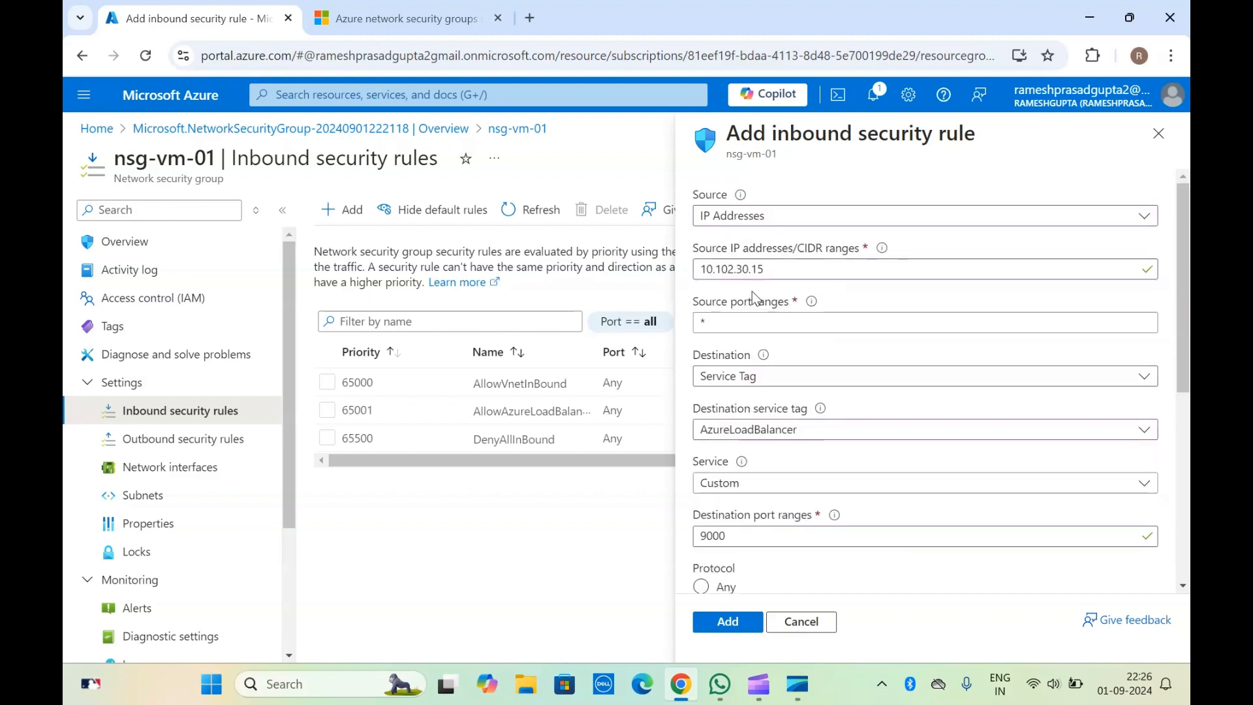
scroll(753, 292, down, 5)
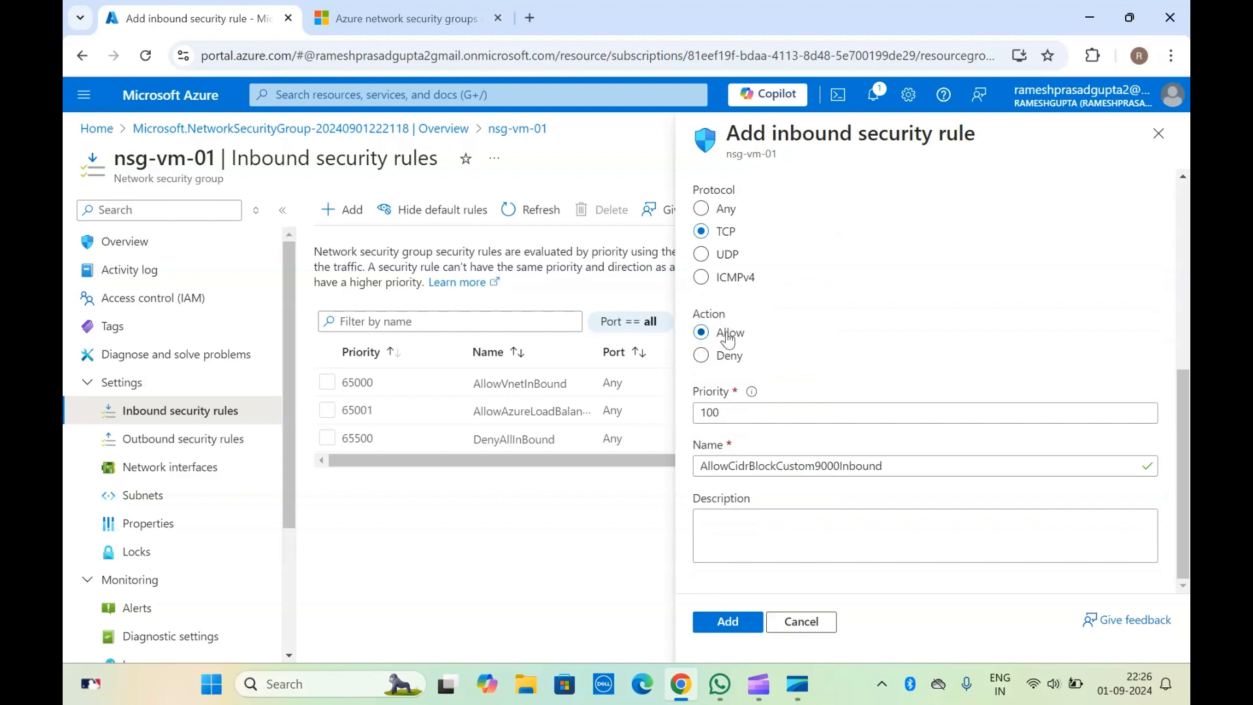
Step: Read the guidance on rule priority, keep priority 100 and the Allow action, and add the inbound rule
click(752, 415)
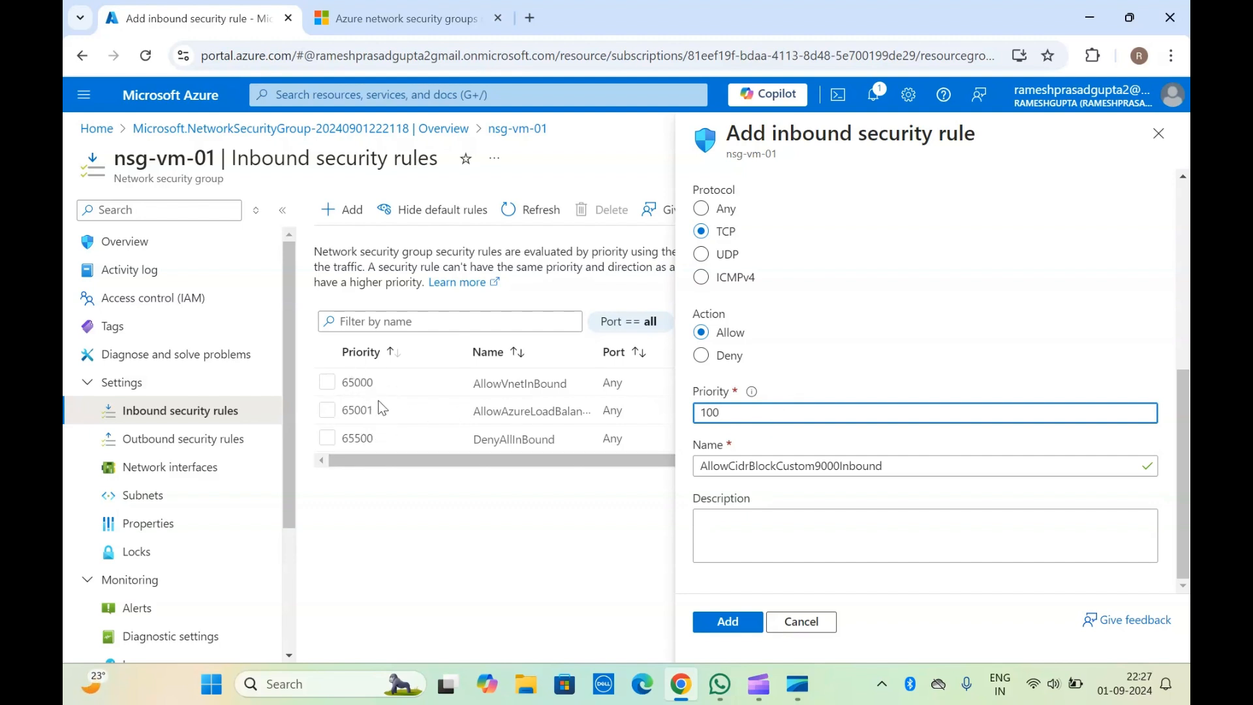
click(753, 401)
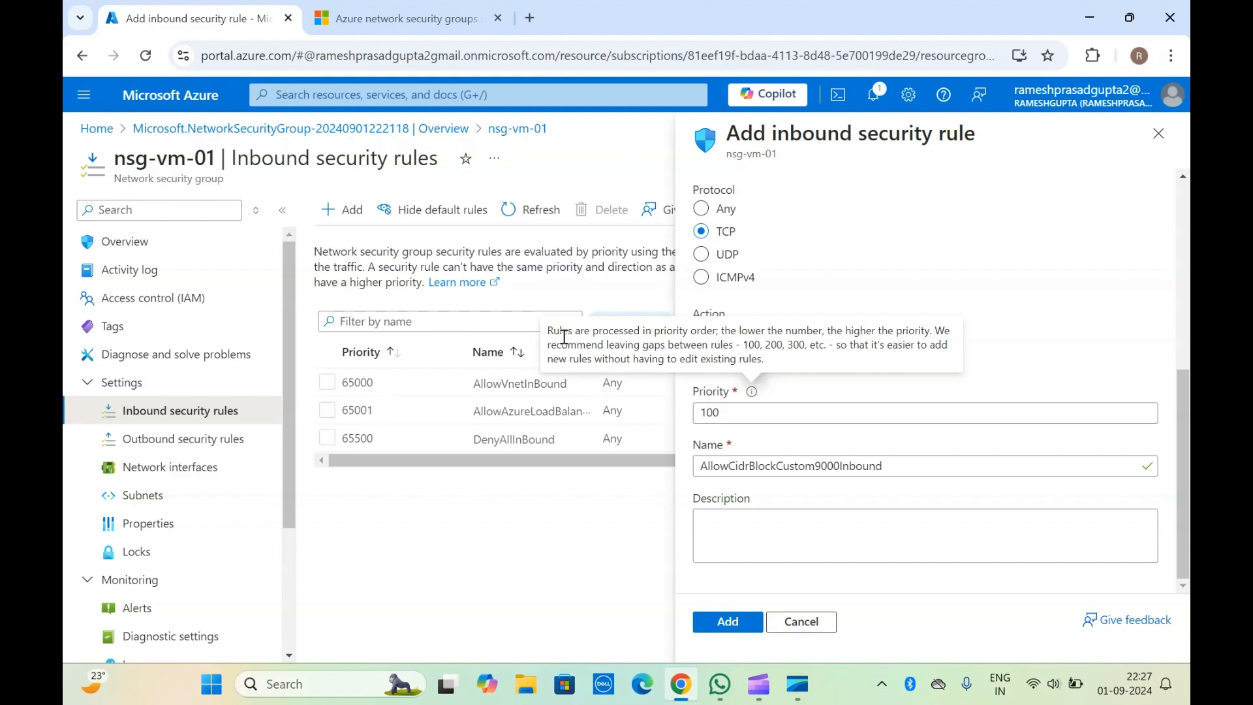
drag(719, 331, 895, 337)
click(895, 337)
click(817, 413)
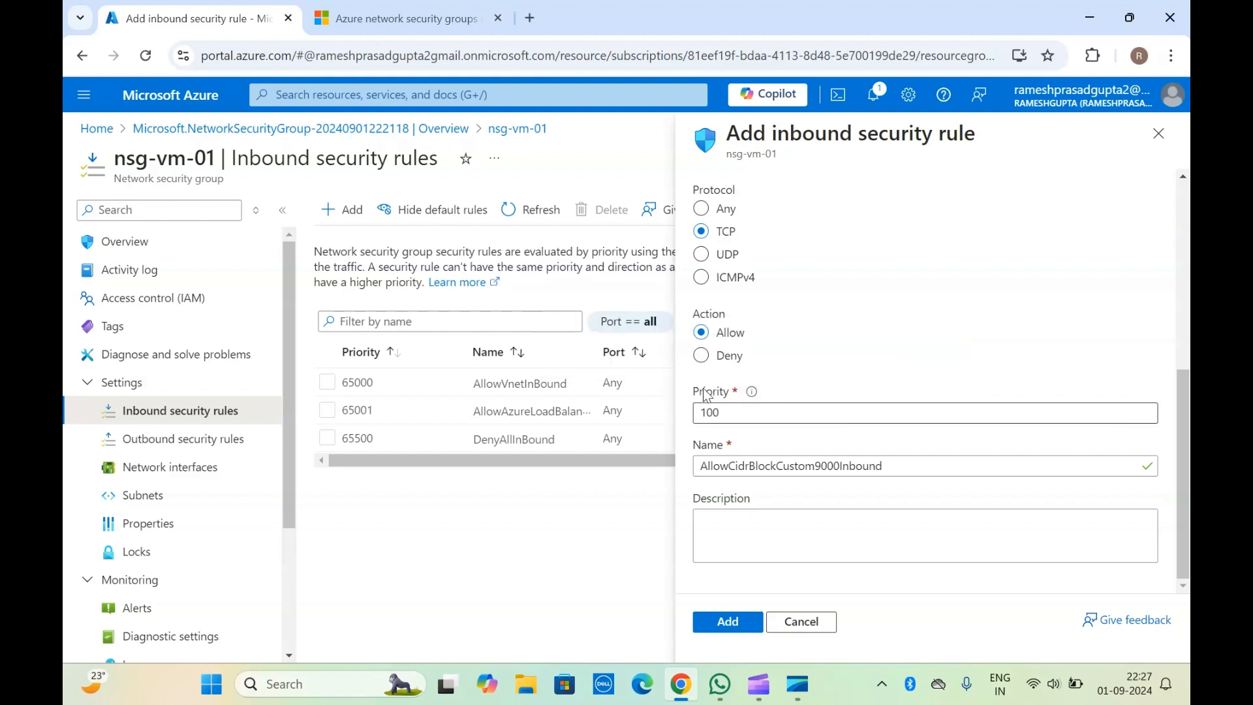
click(798, 384)
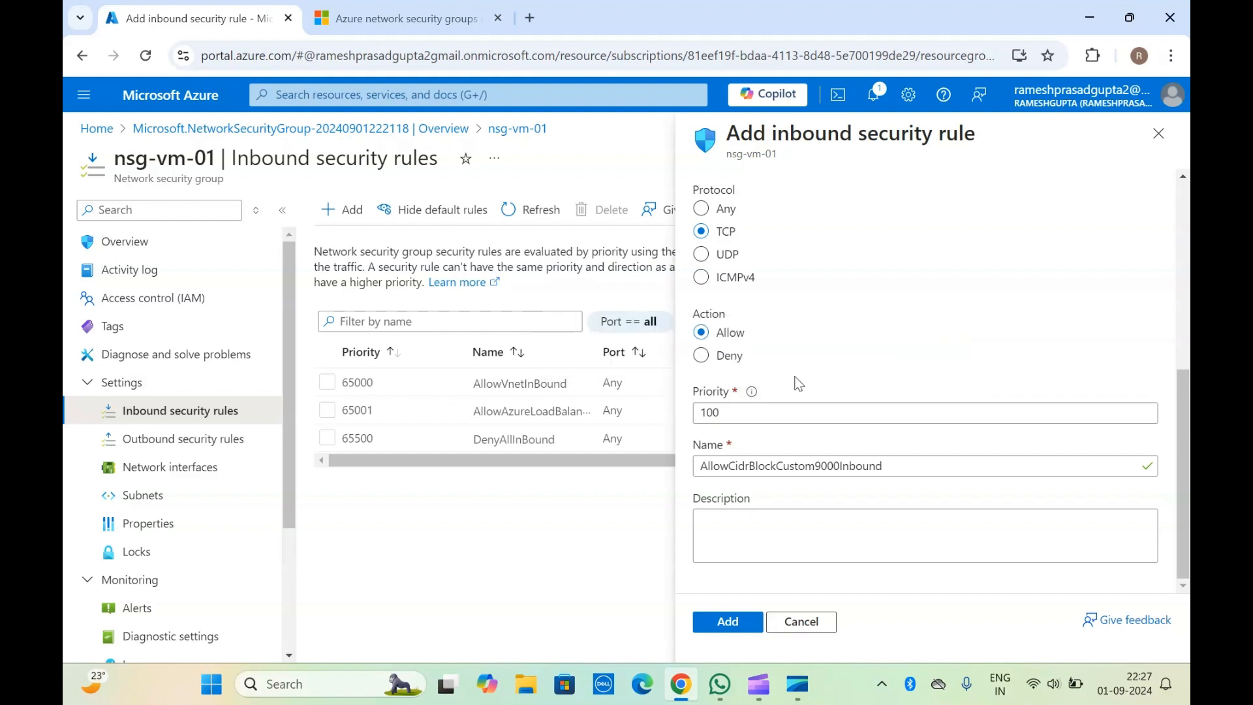
click(735, 627)
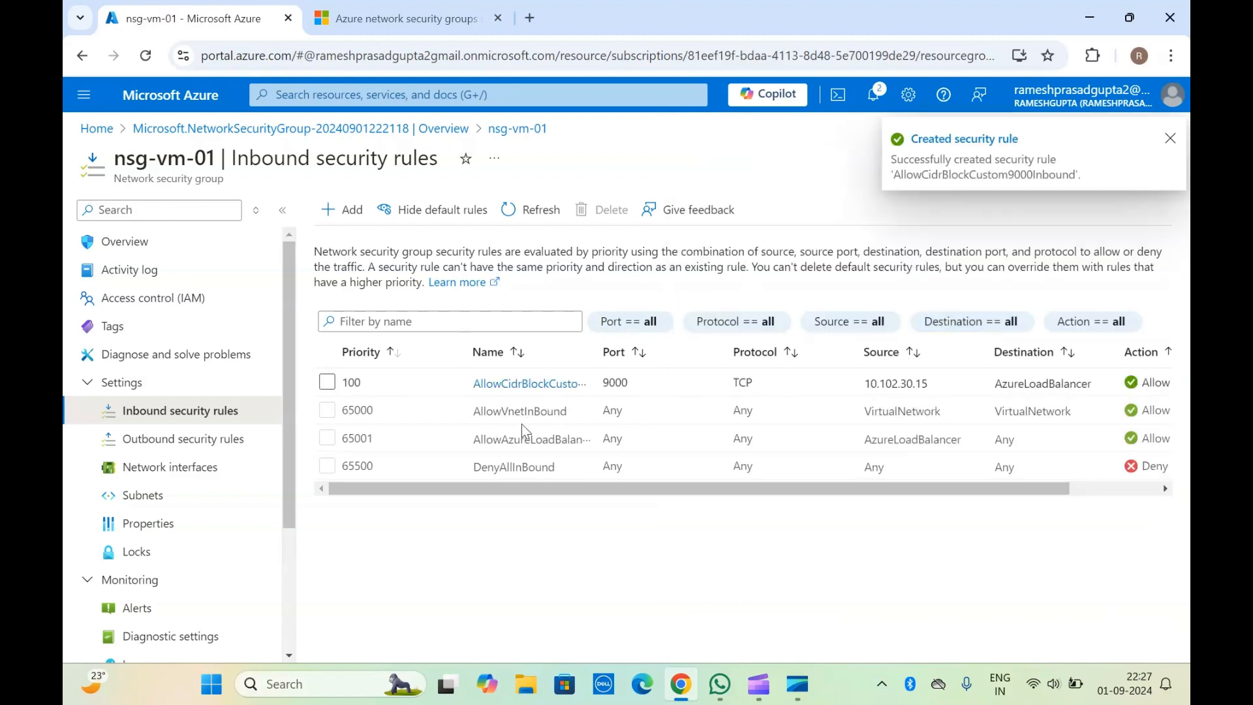
Step: Review the new inbound rule's port, protocol, source, destination and action, and look at the default outbound rules
scroll(523, 425, right, 3)
scroll(522, 425, left, 3)
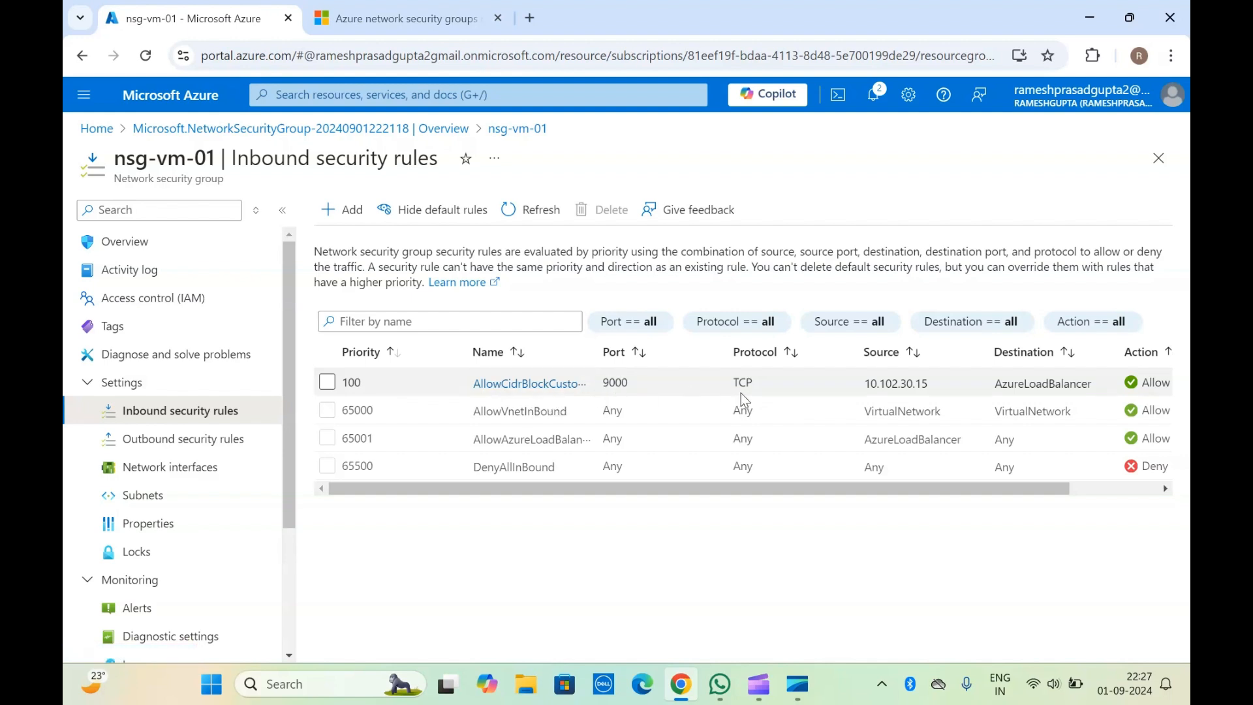
double_click(905, 387)
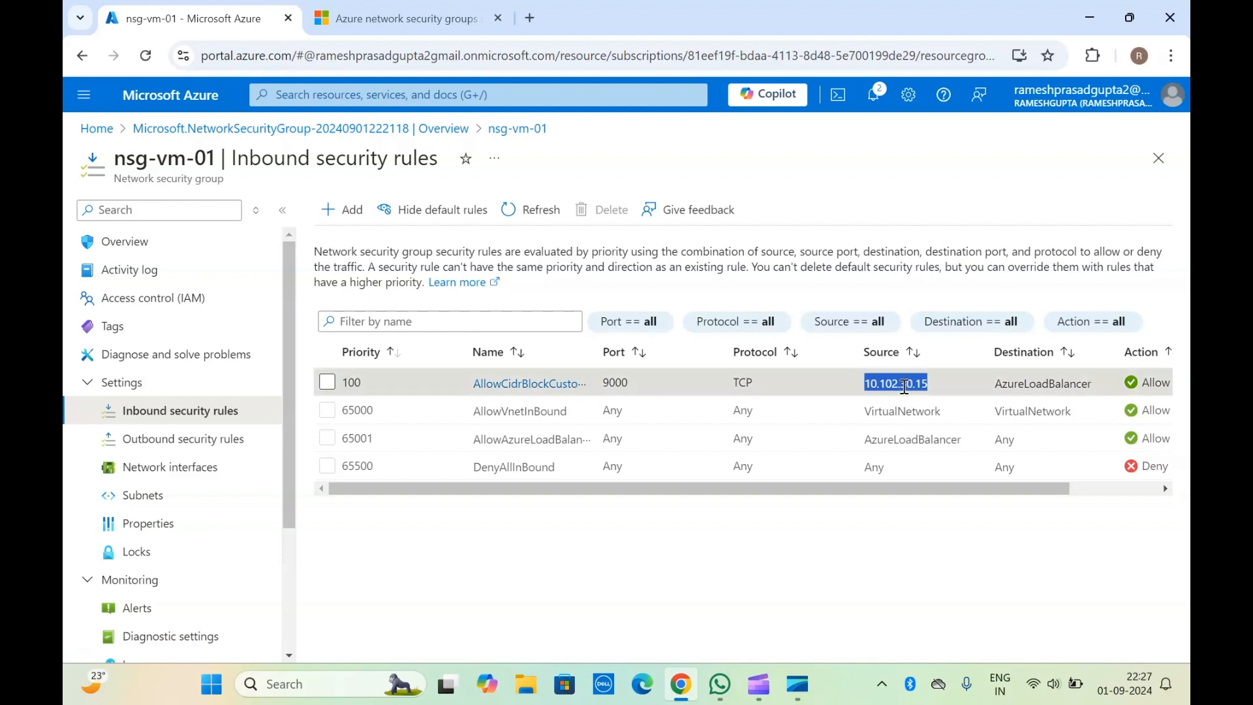
double_click(1039, 384)
click(1038, 383)
scroll(1036, 383, right, 2)
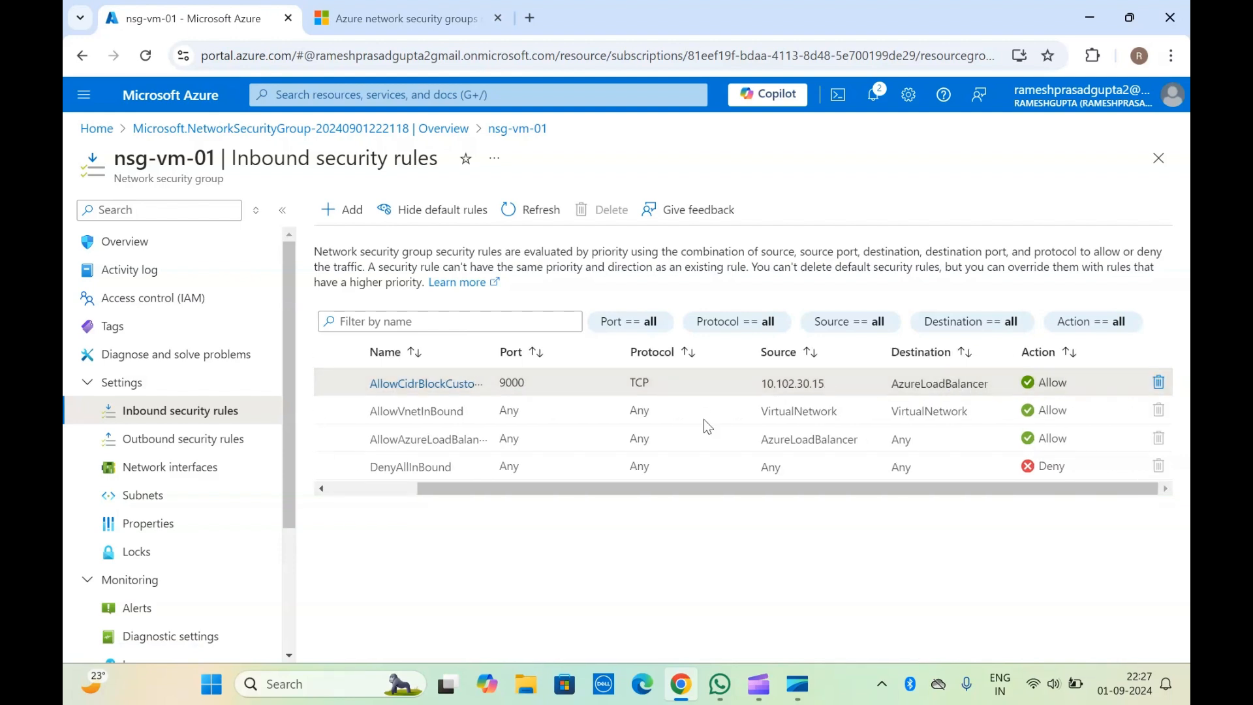
triple_click(224, 156)
drag(224, 156, 221, 179)
click(221, 179)
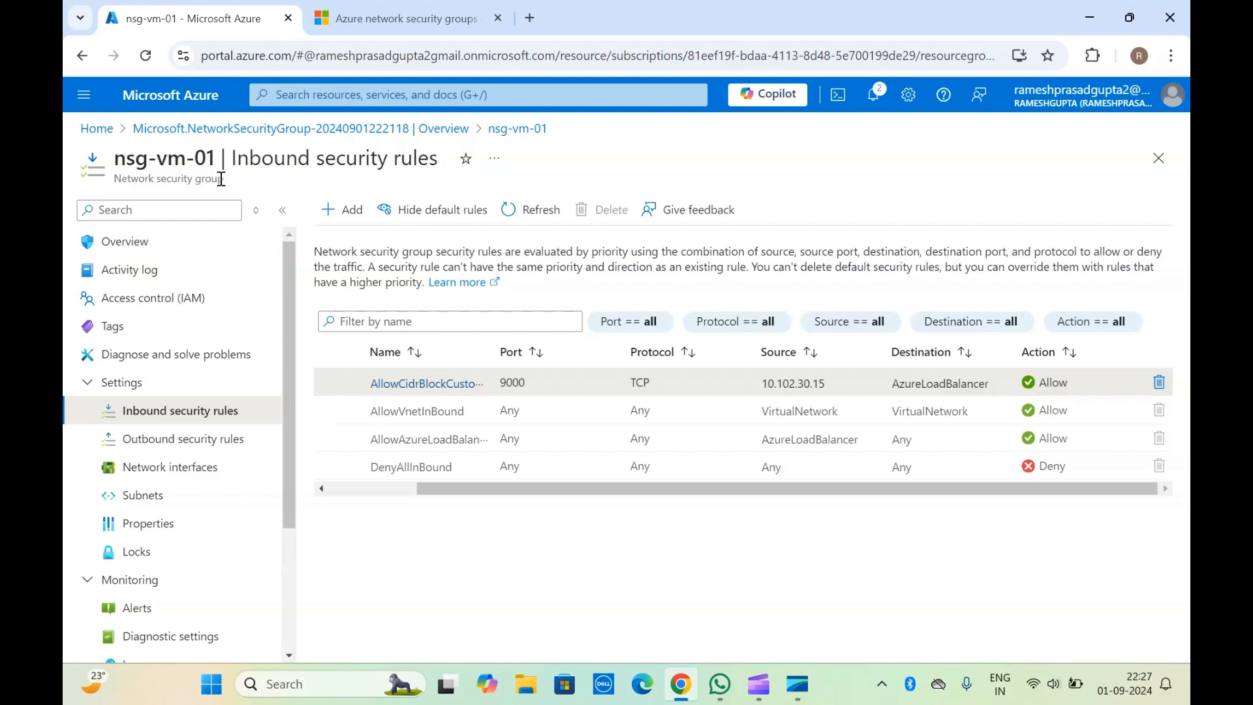
double_click(918, 387)
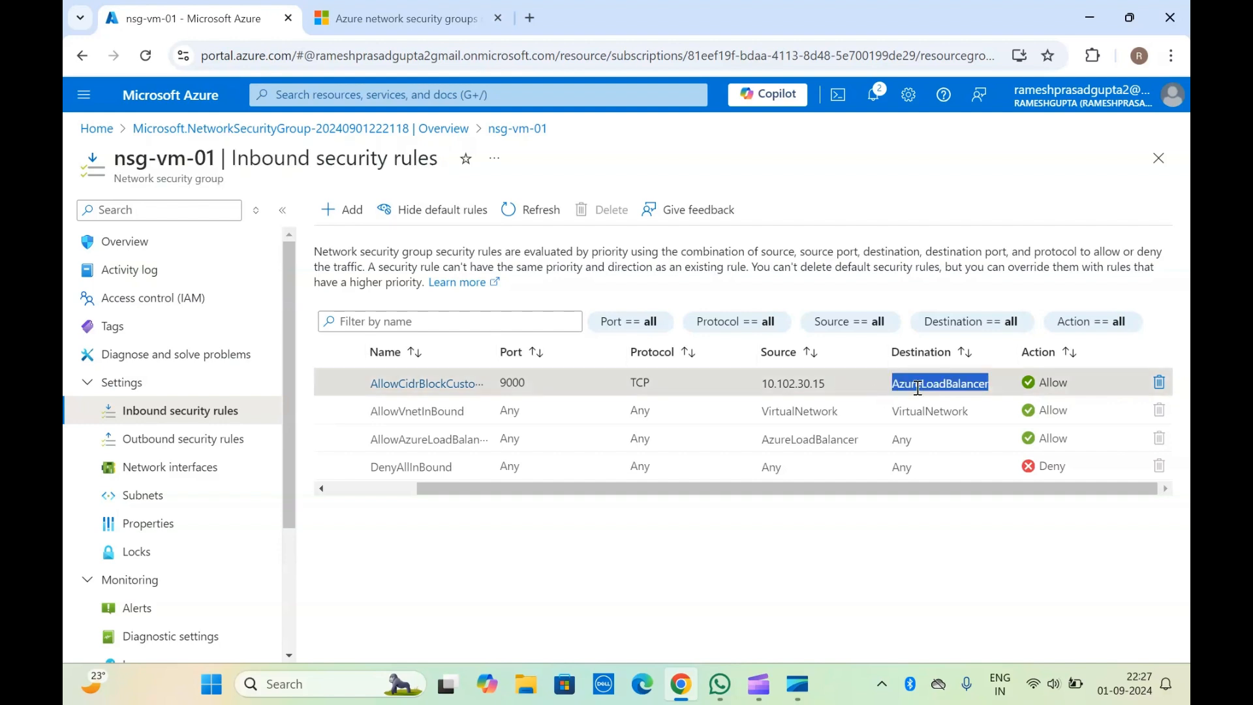
click(957, 385)
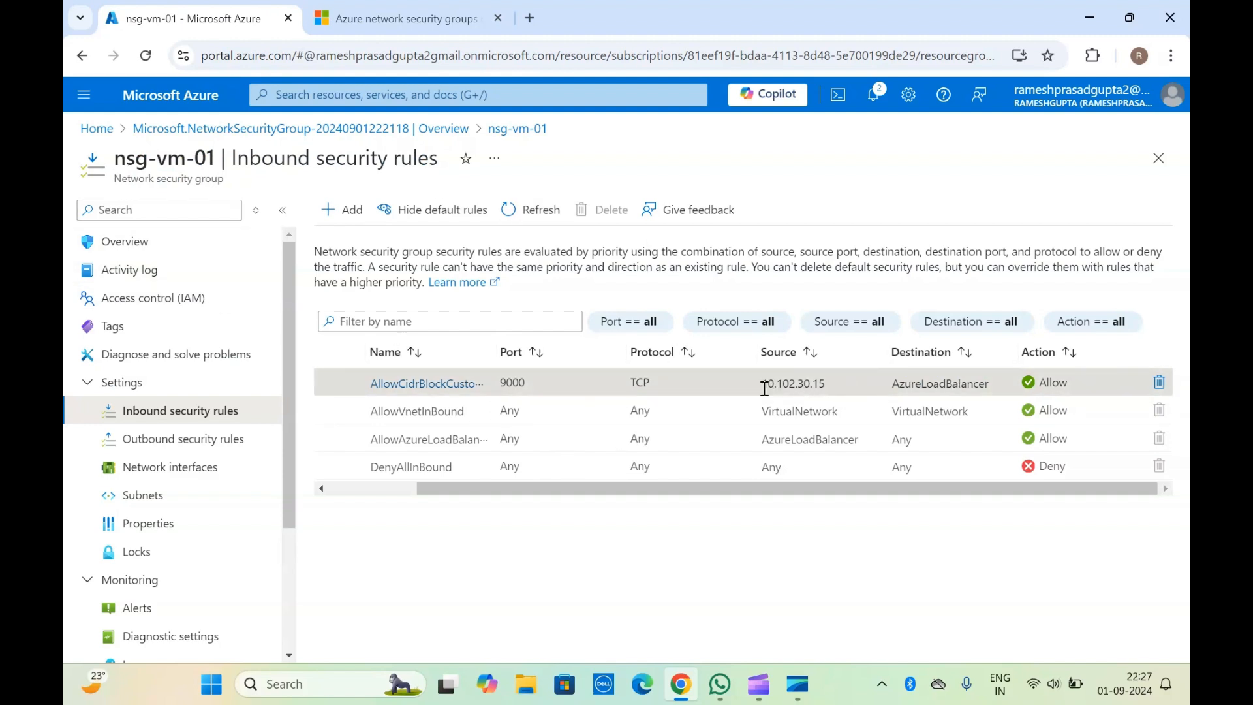
double_click(791, 386)
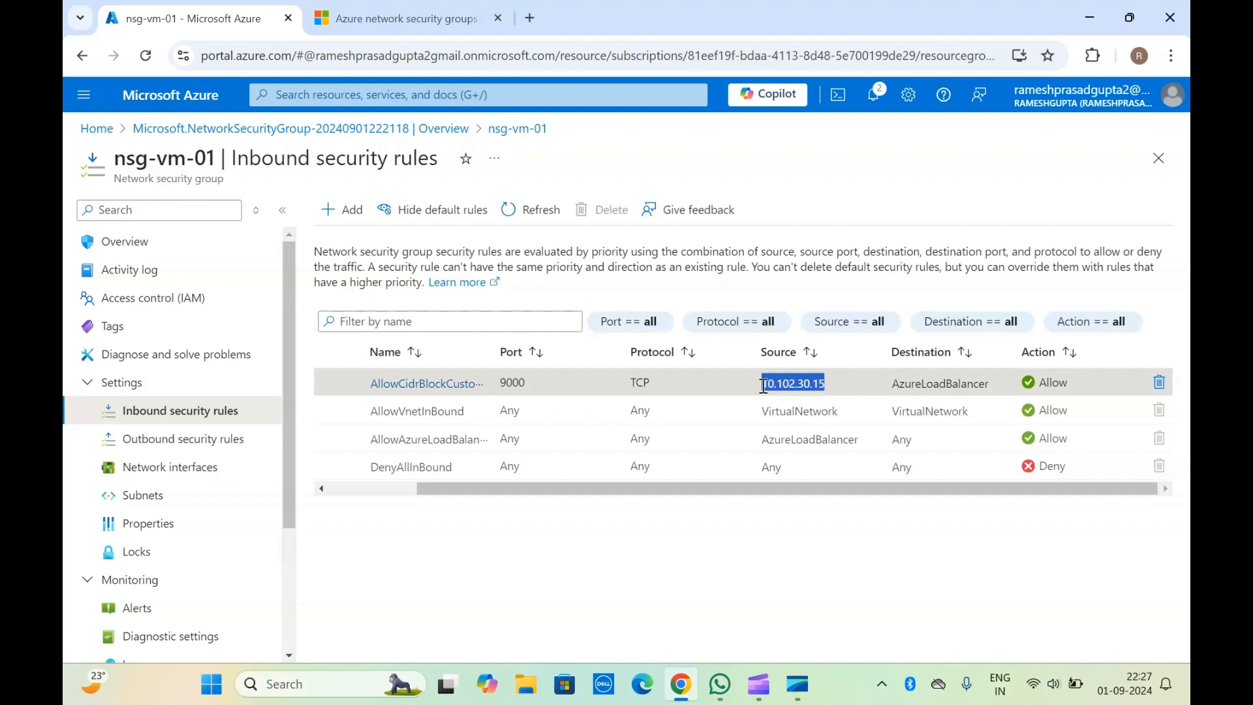
double_click(786, 387)
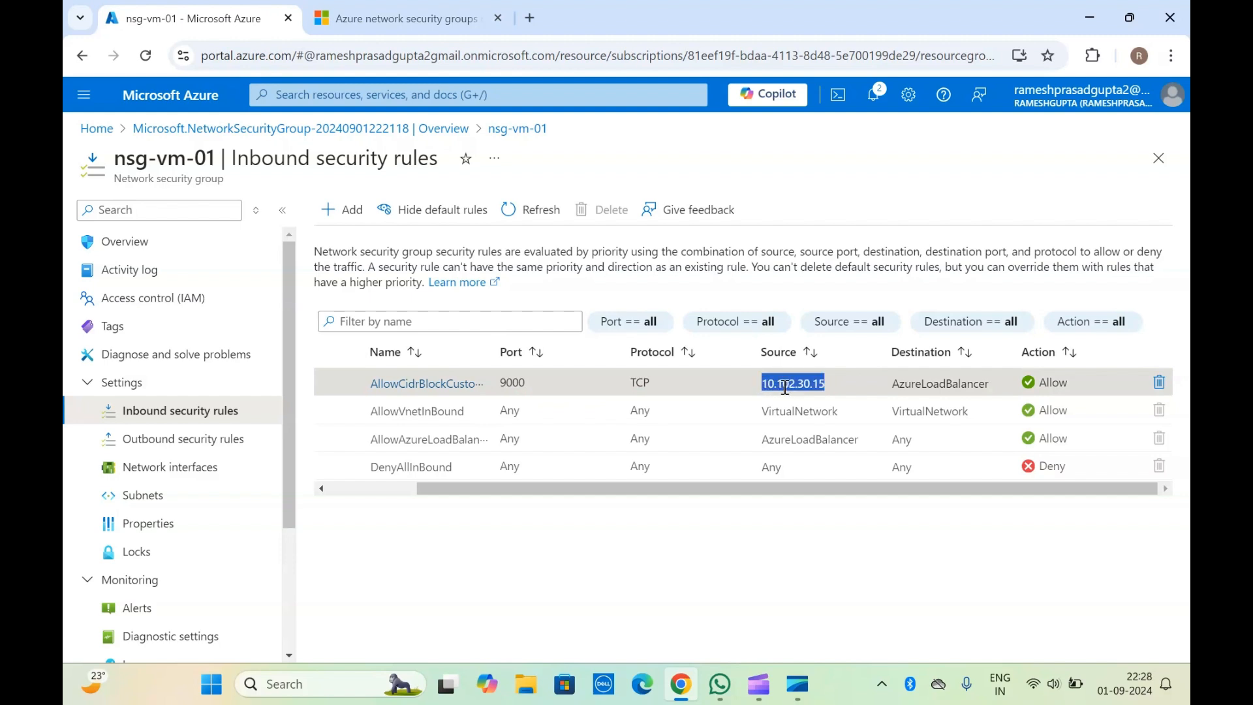
double_click(934, 382)
click(935, 383)
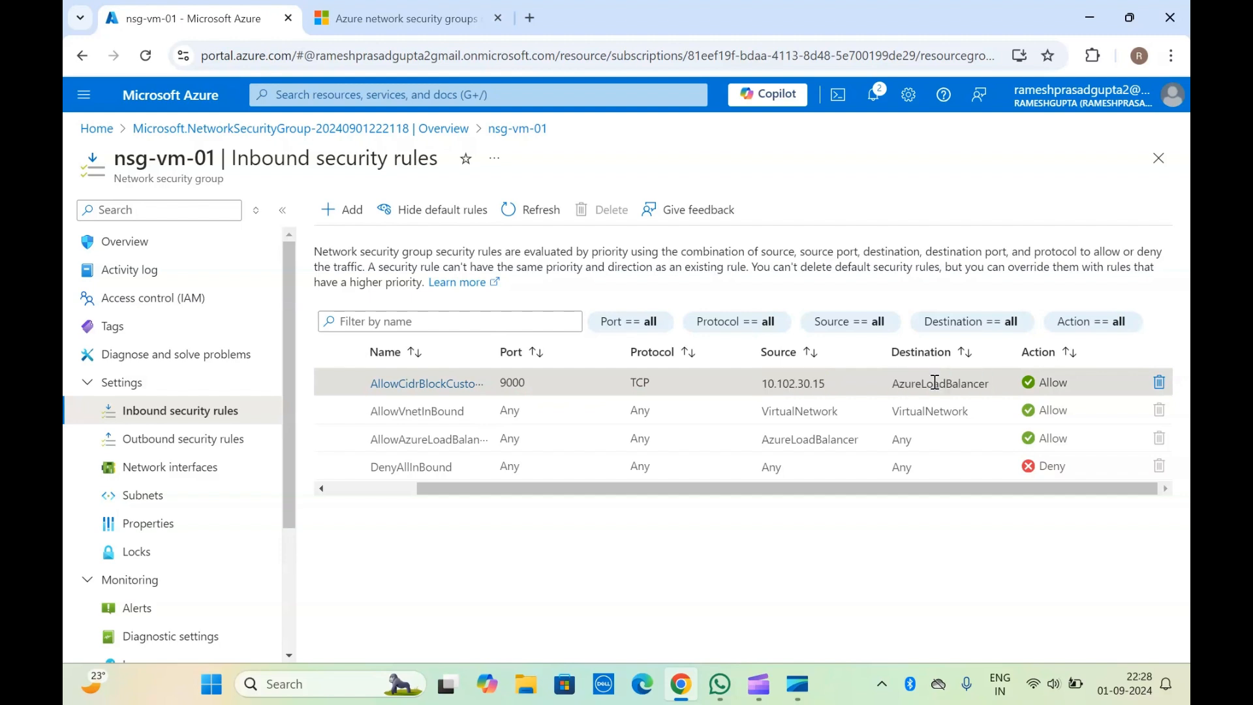
scroll(629, 440, left, 3)
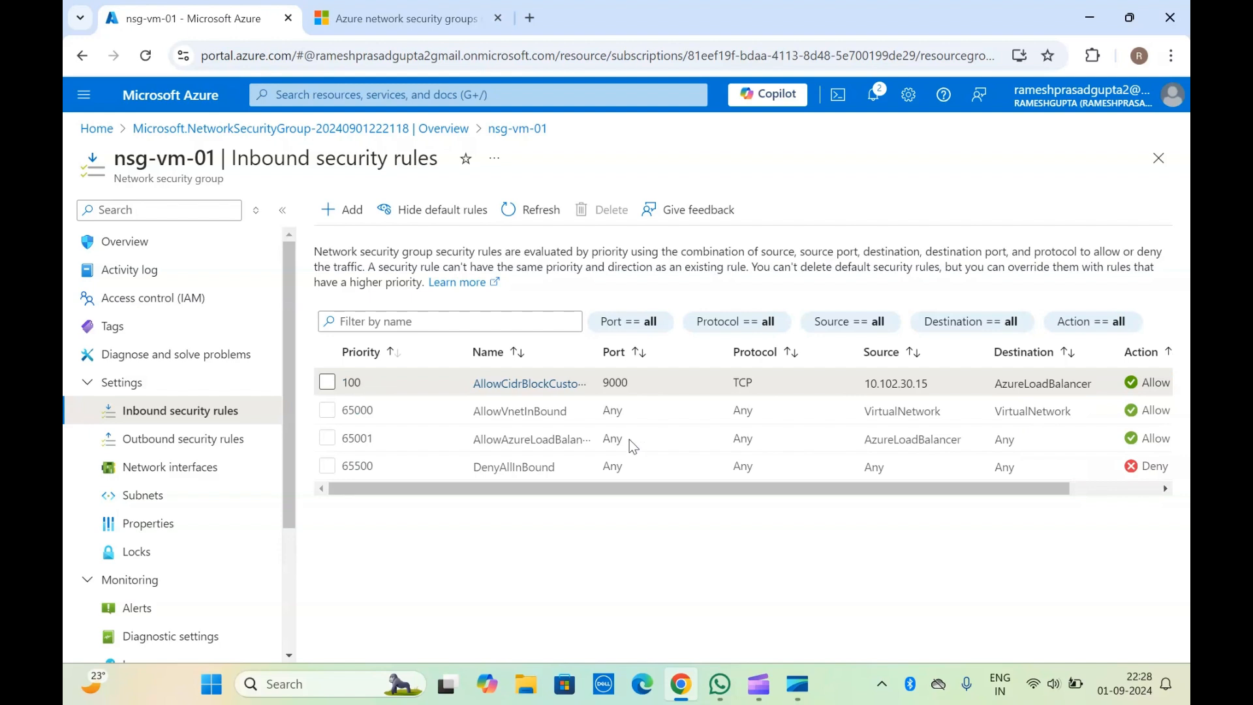
click(182, 440)
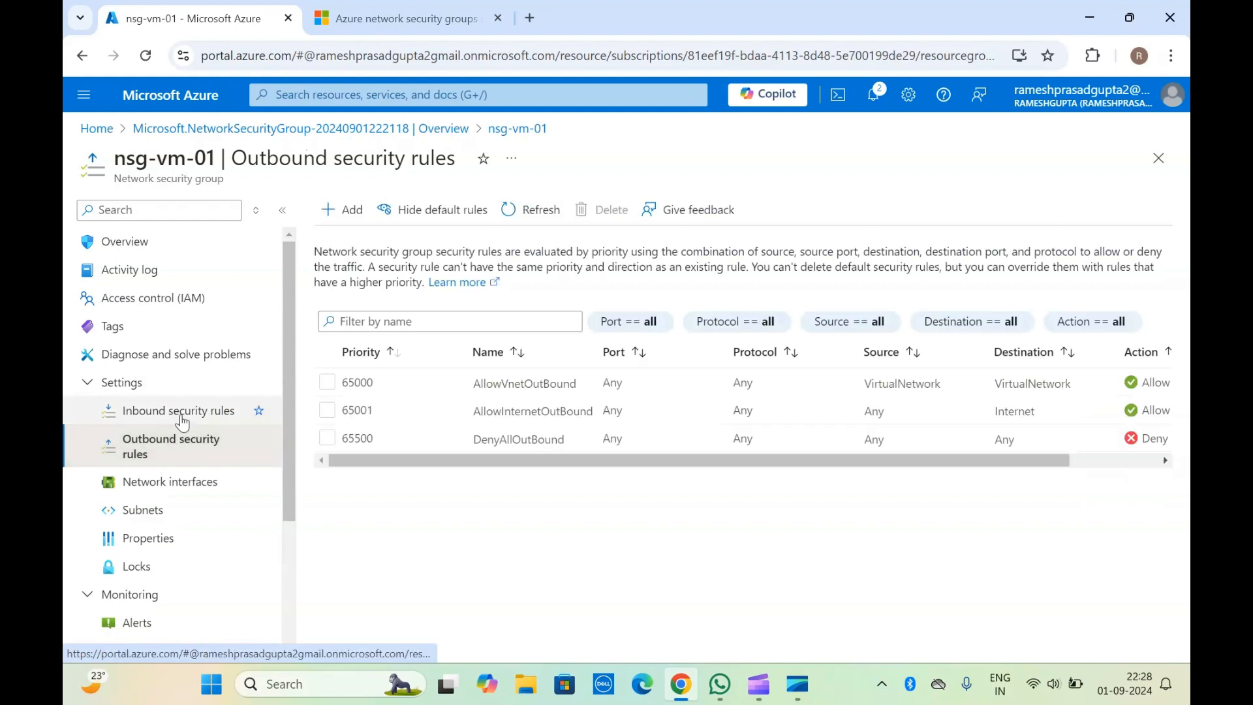
click(181, 421)
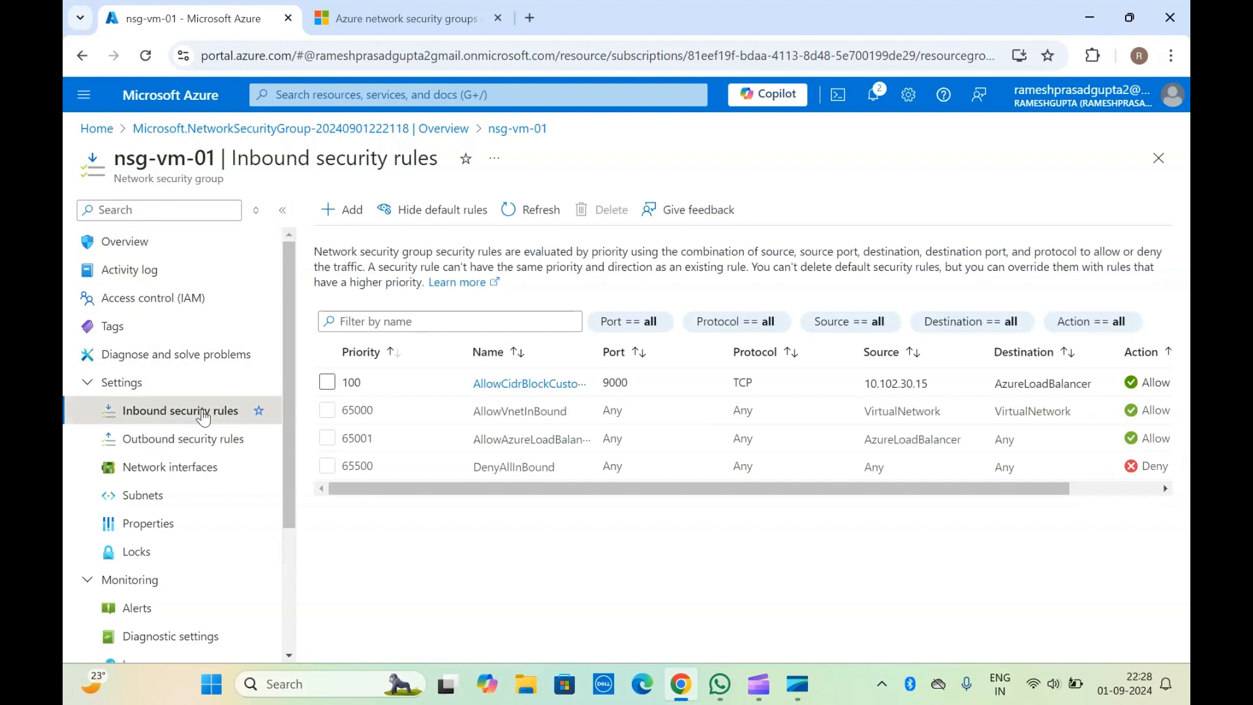
Step: Start a new outbound security rule for nsg-vm-01 with IP Addresses as the source type
click(178, 440)
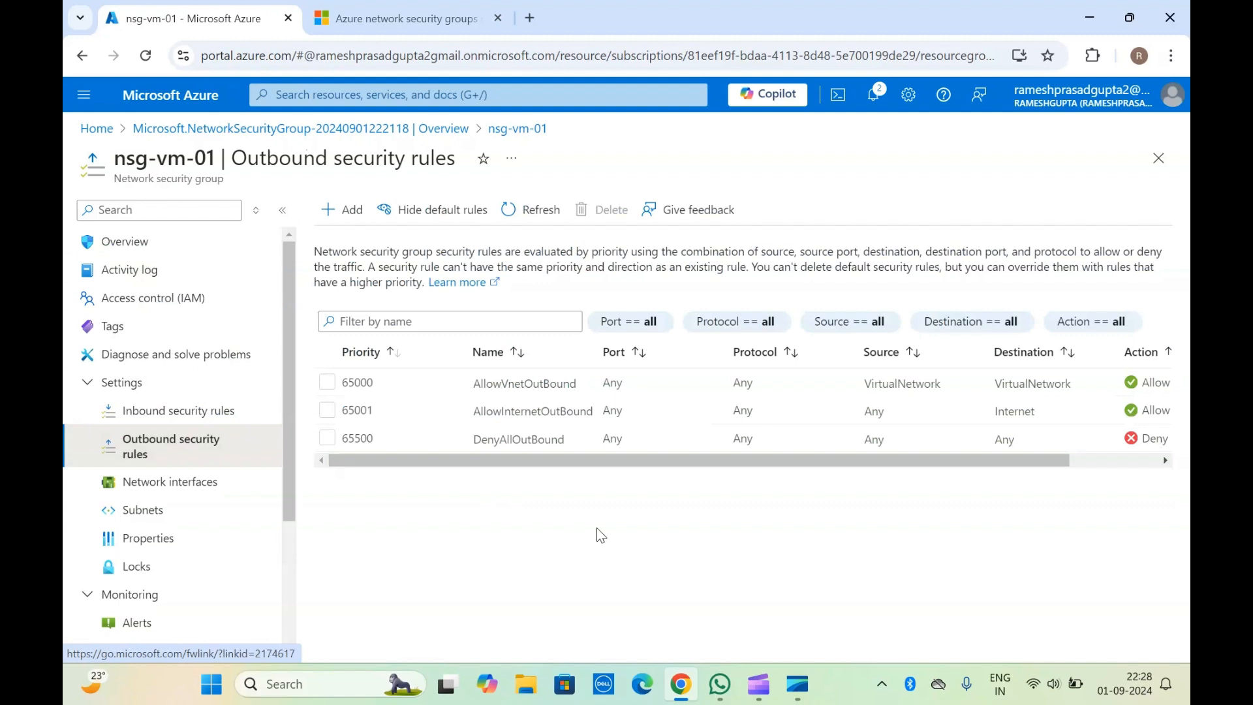
click(351, 222)
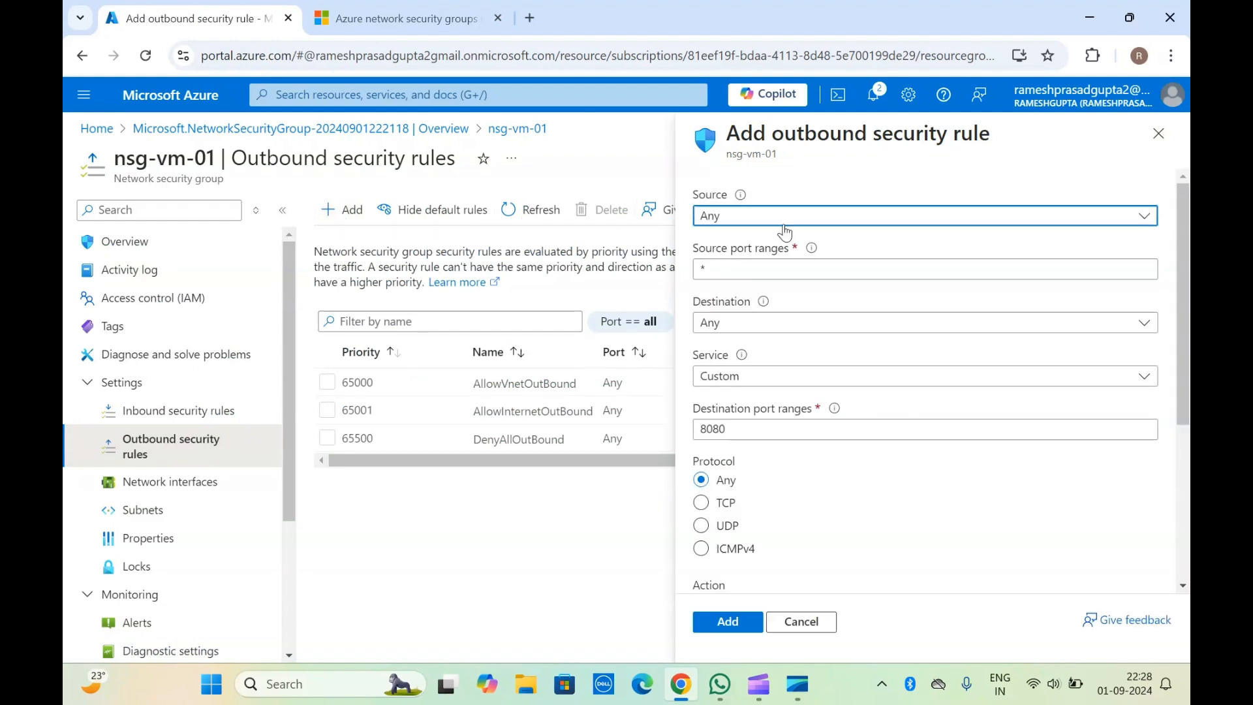
click(762, 222)
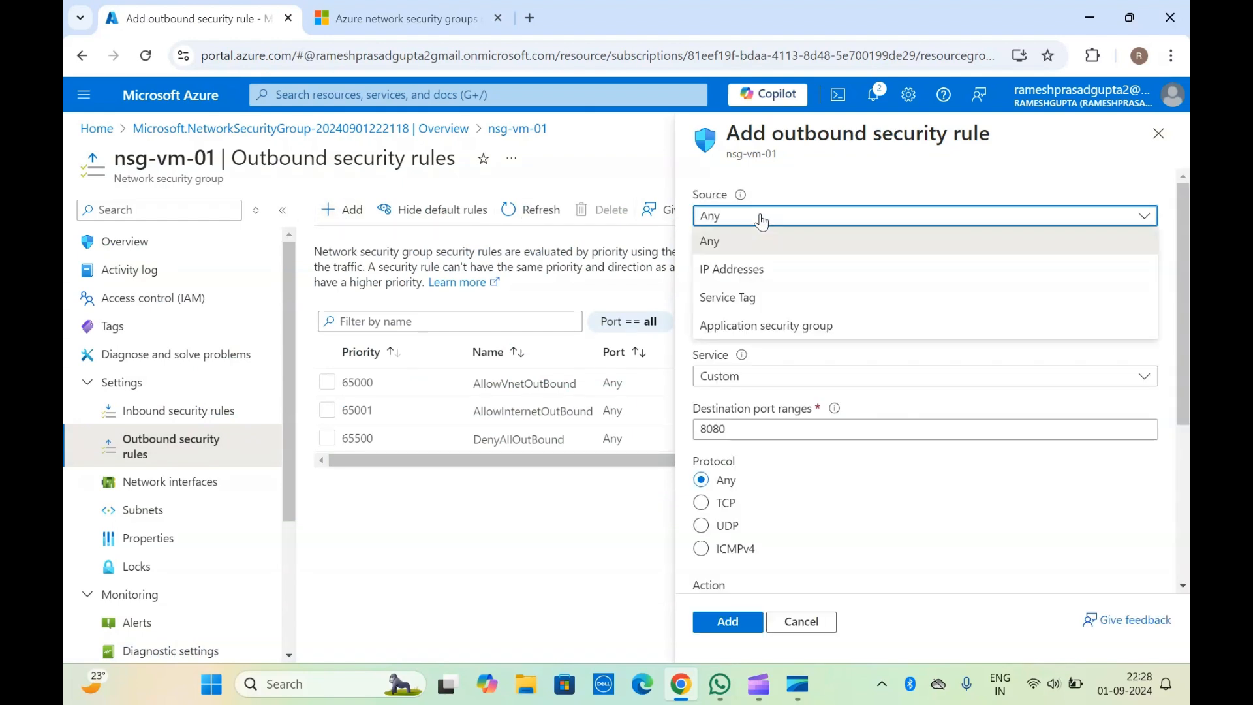
click(750, 269)
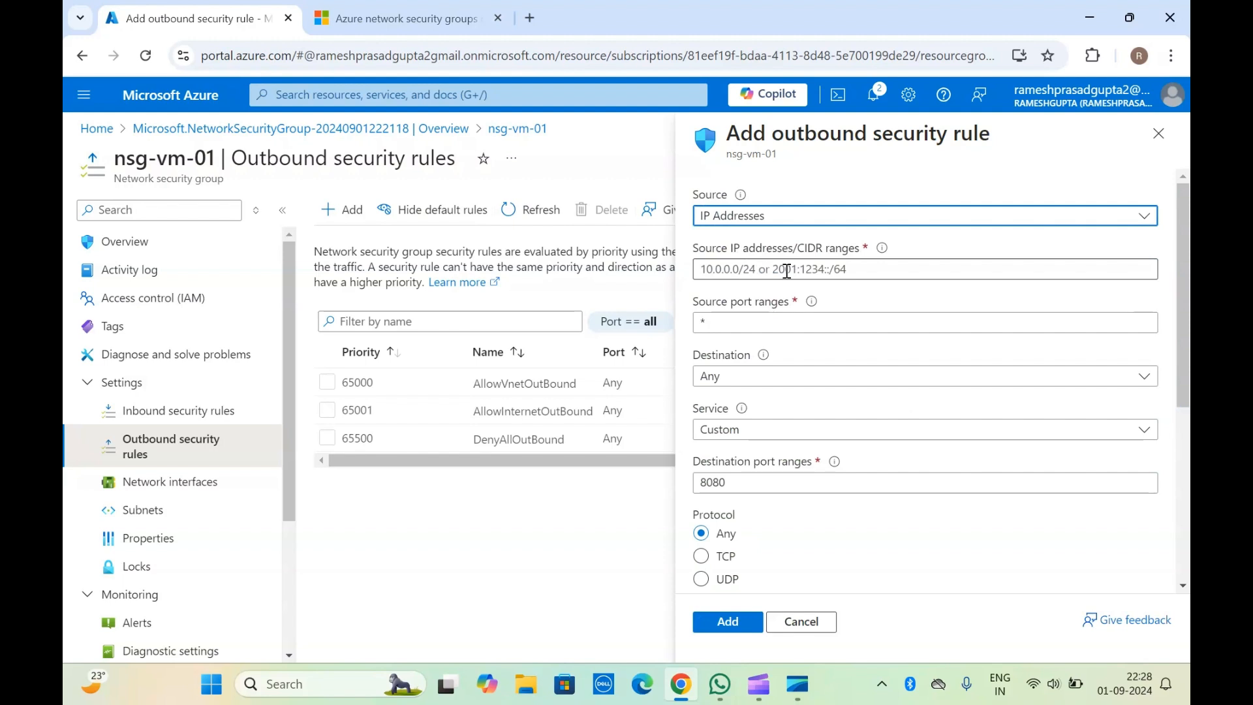
Step: Set the outbound rule's source IP address to 10.102.30.16 and keep * as the source port range
click(788, 271)
text(10)
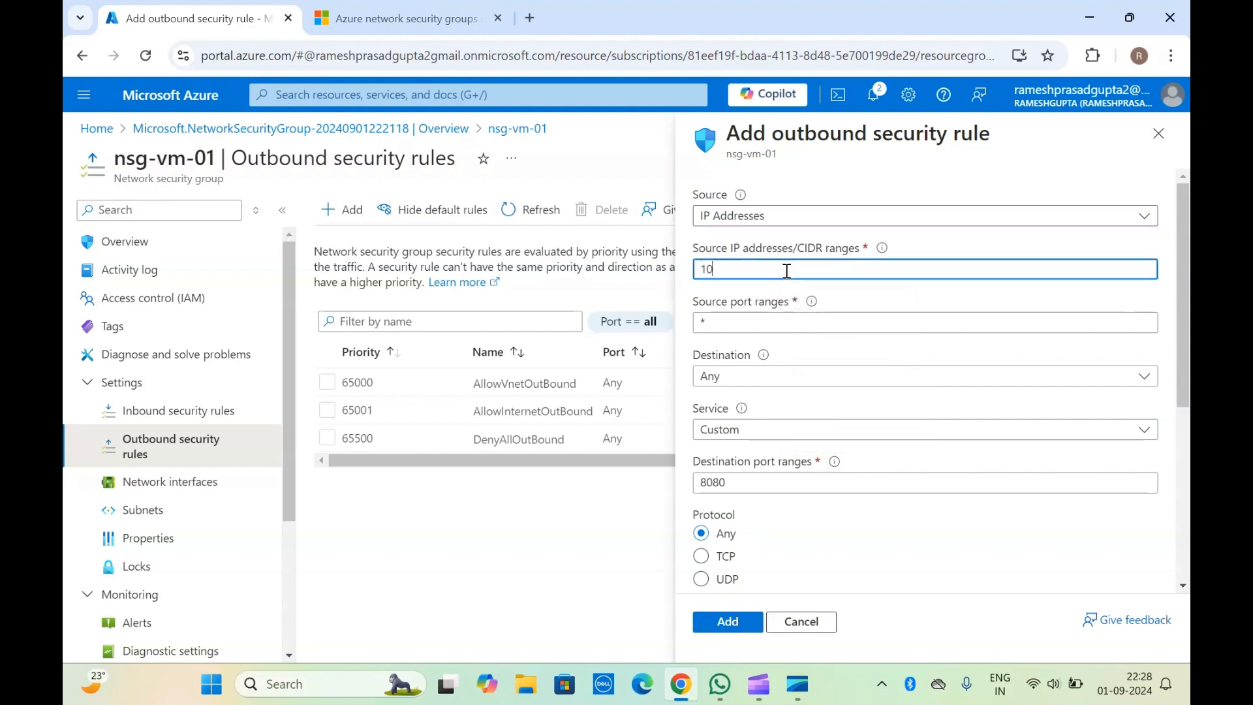
text(.102.30.)
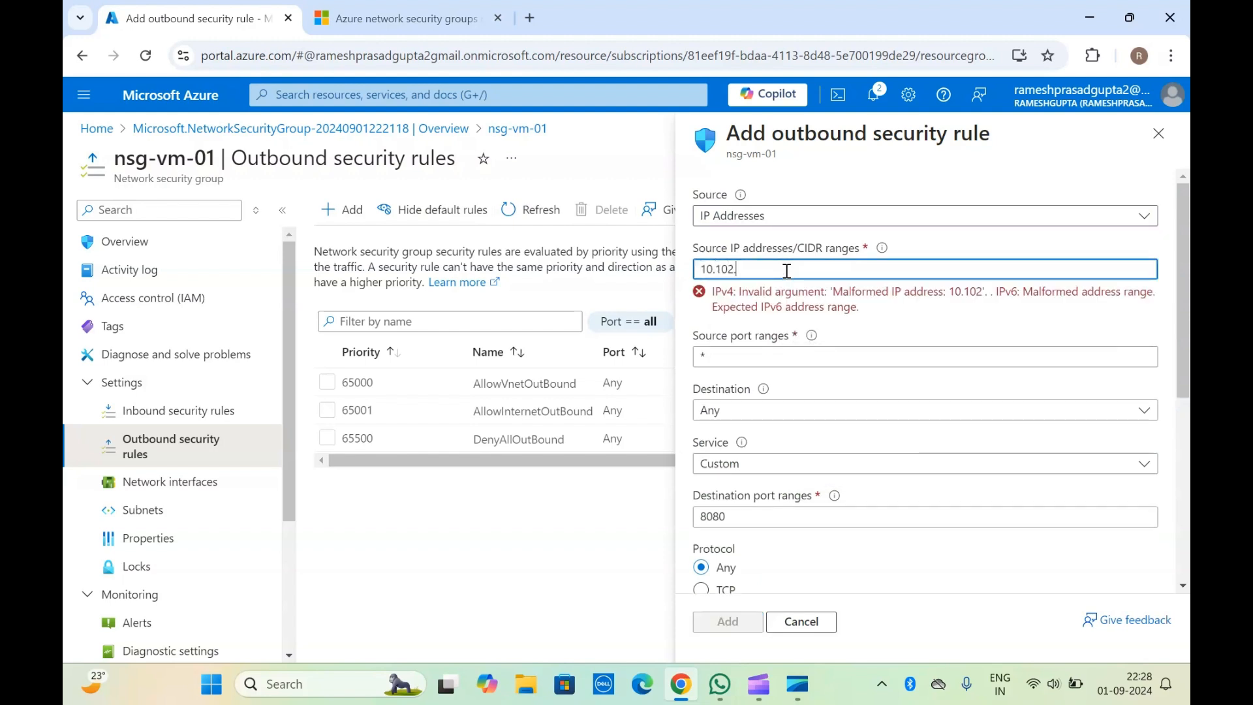
text(1)
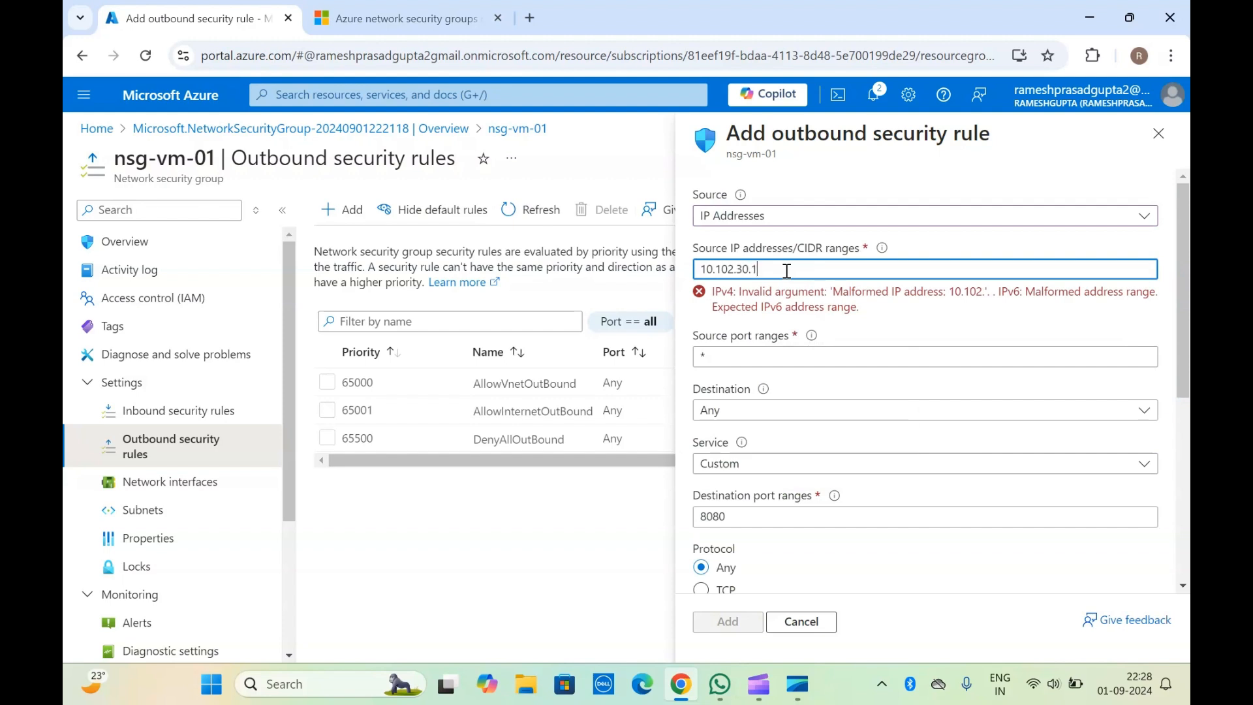
text(6/24)
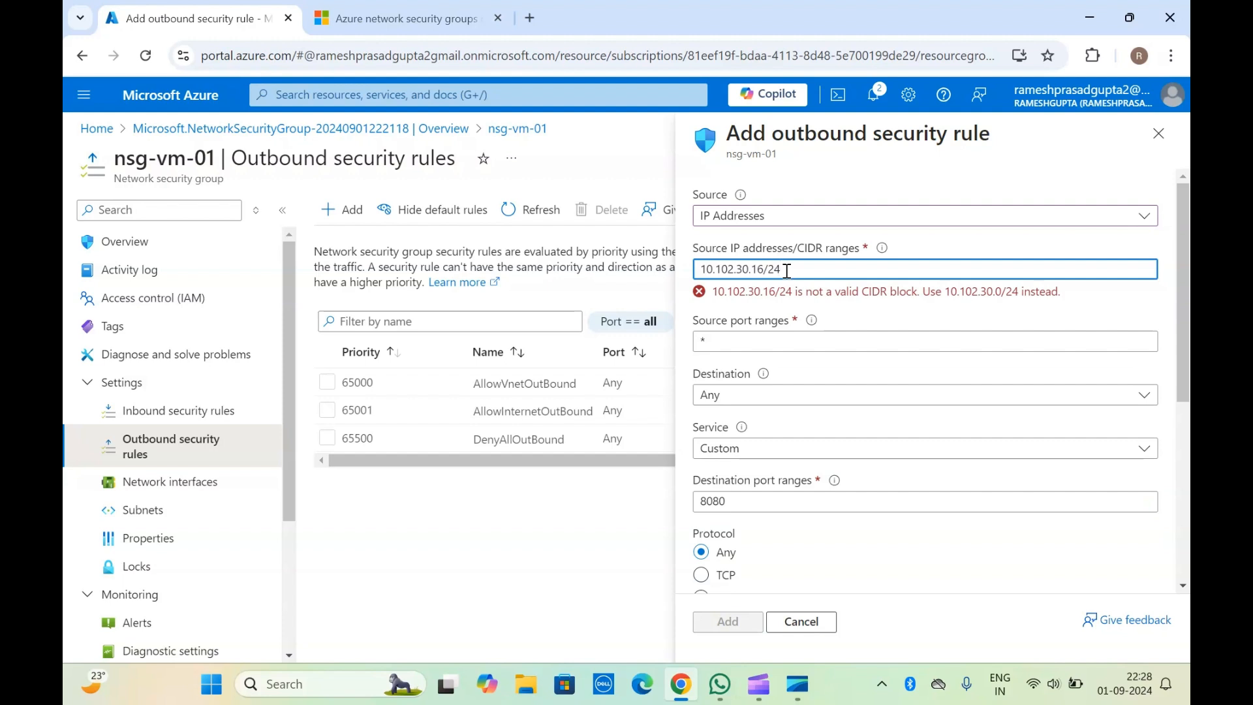
key(BackSpace)
key(BackSpace)
key(BackSpace)
click(766, 229)
click(758, 322)
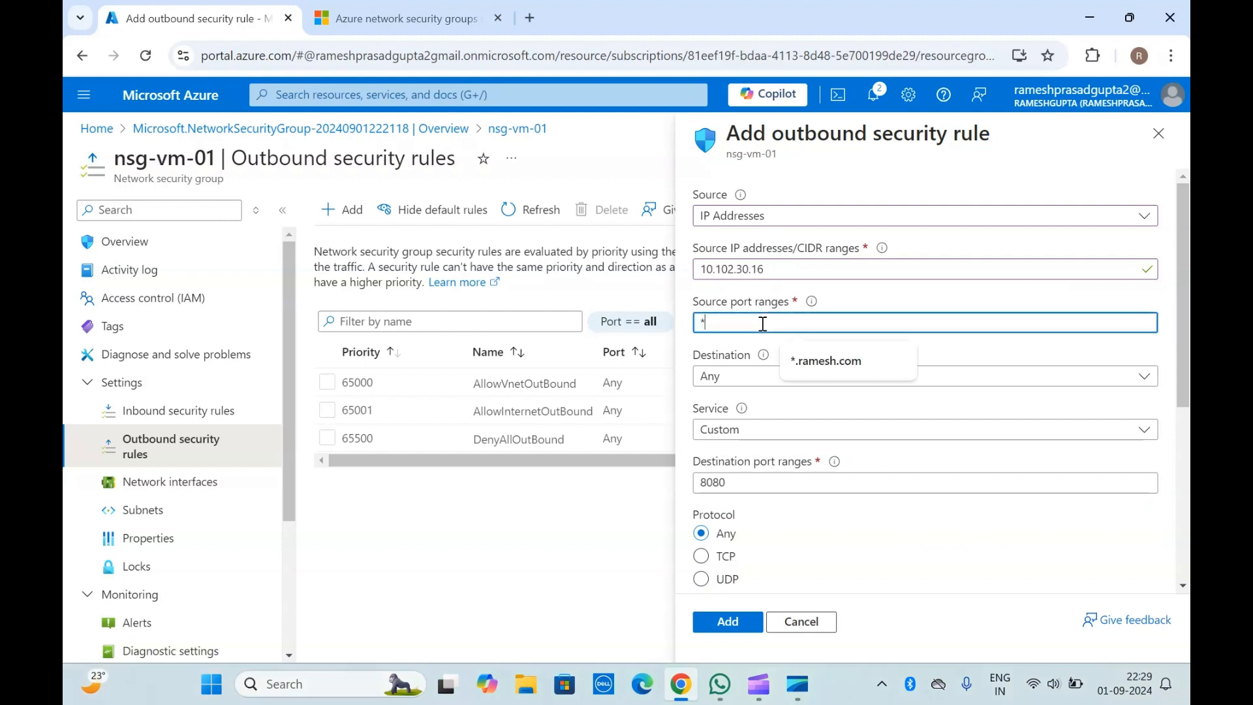
click(748, 295)
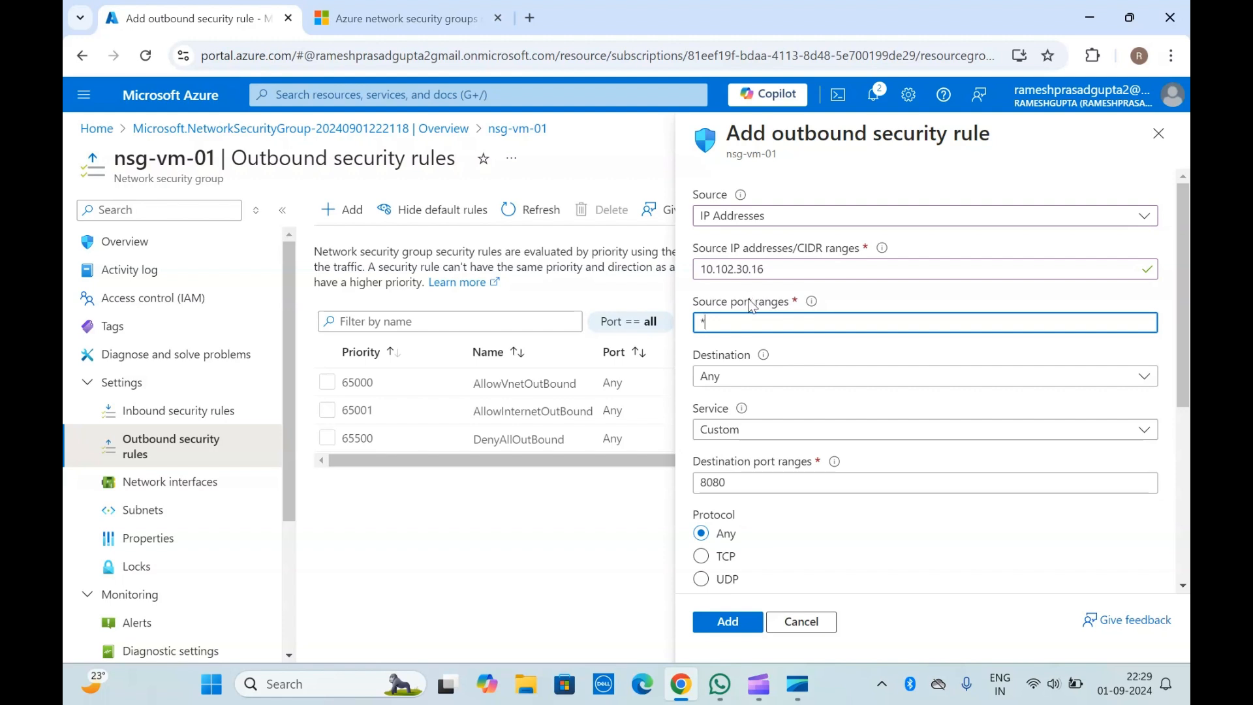
Step: Set the outbound rule's destination type to IP Addresses and enter 30.20.10.30 as the destination address
click(775, 379)
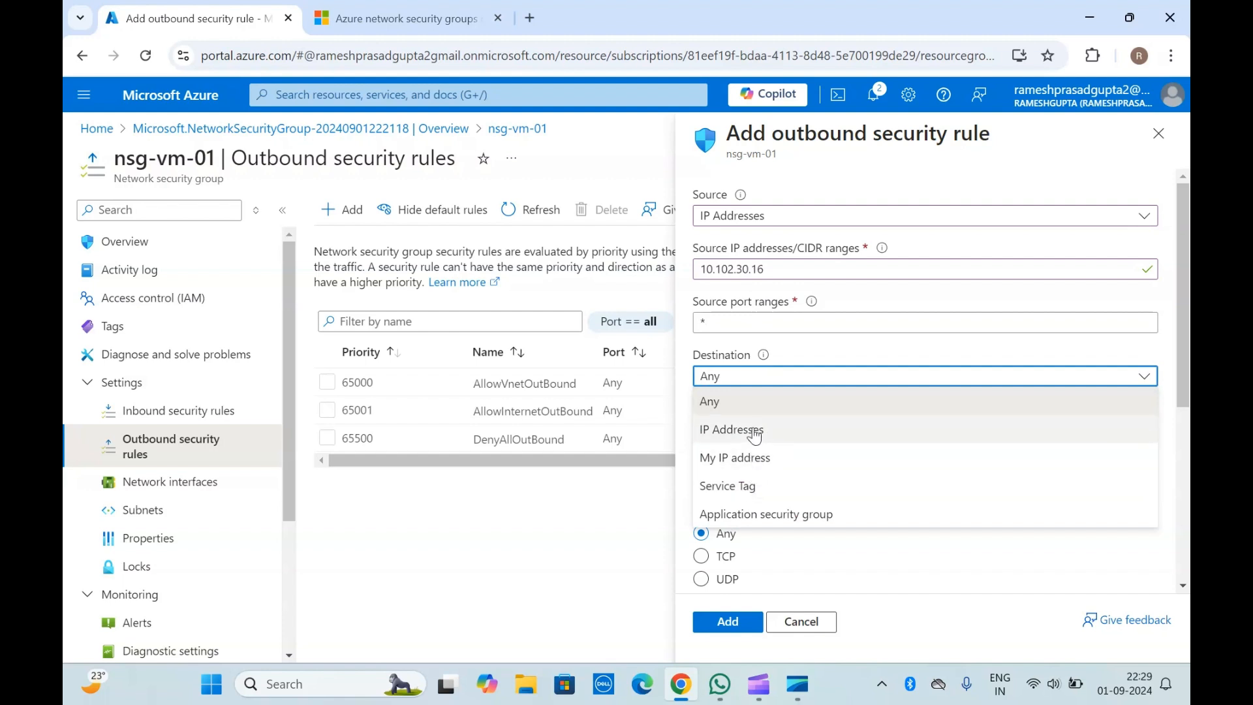
click(756, 433)
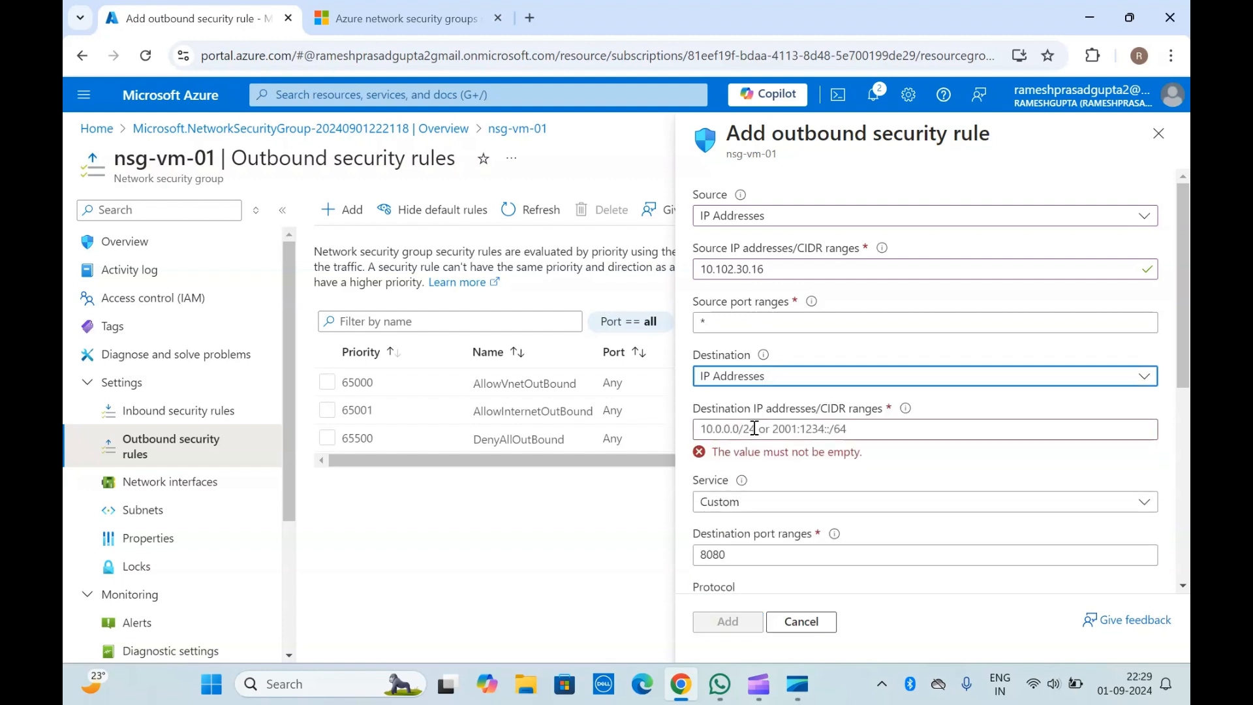
click(788, 426)
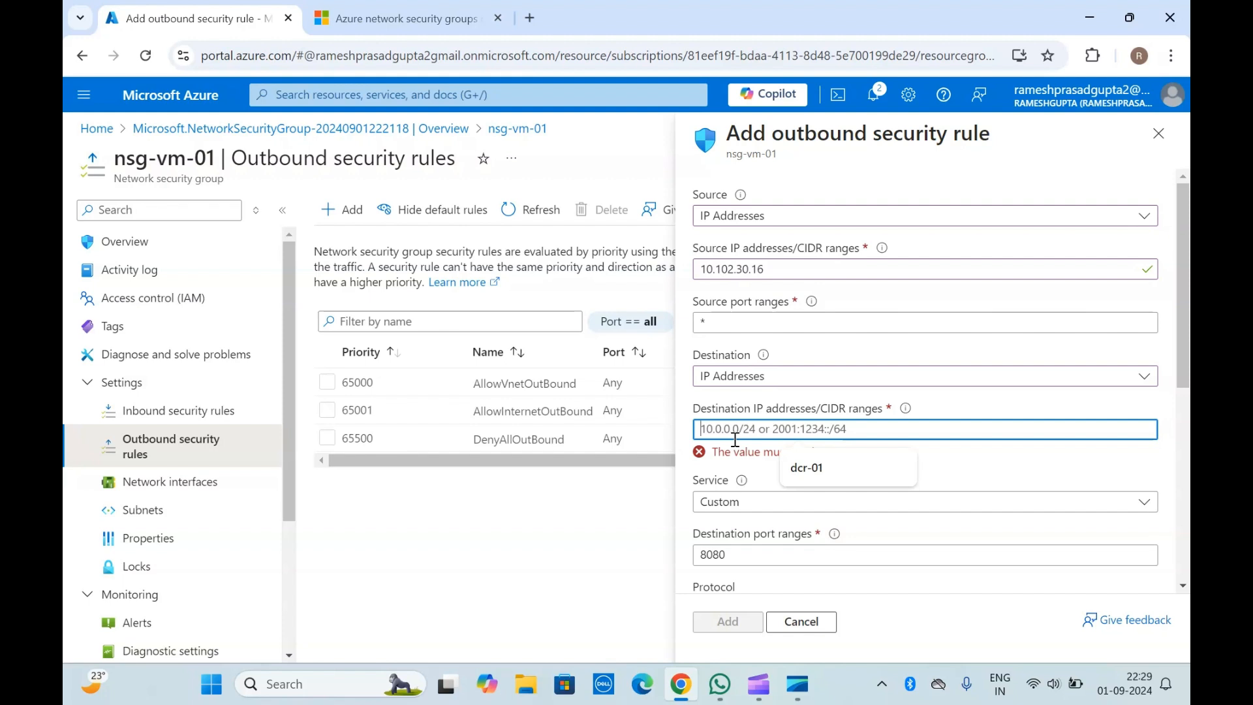
text(30.20.10.)
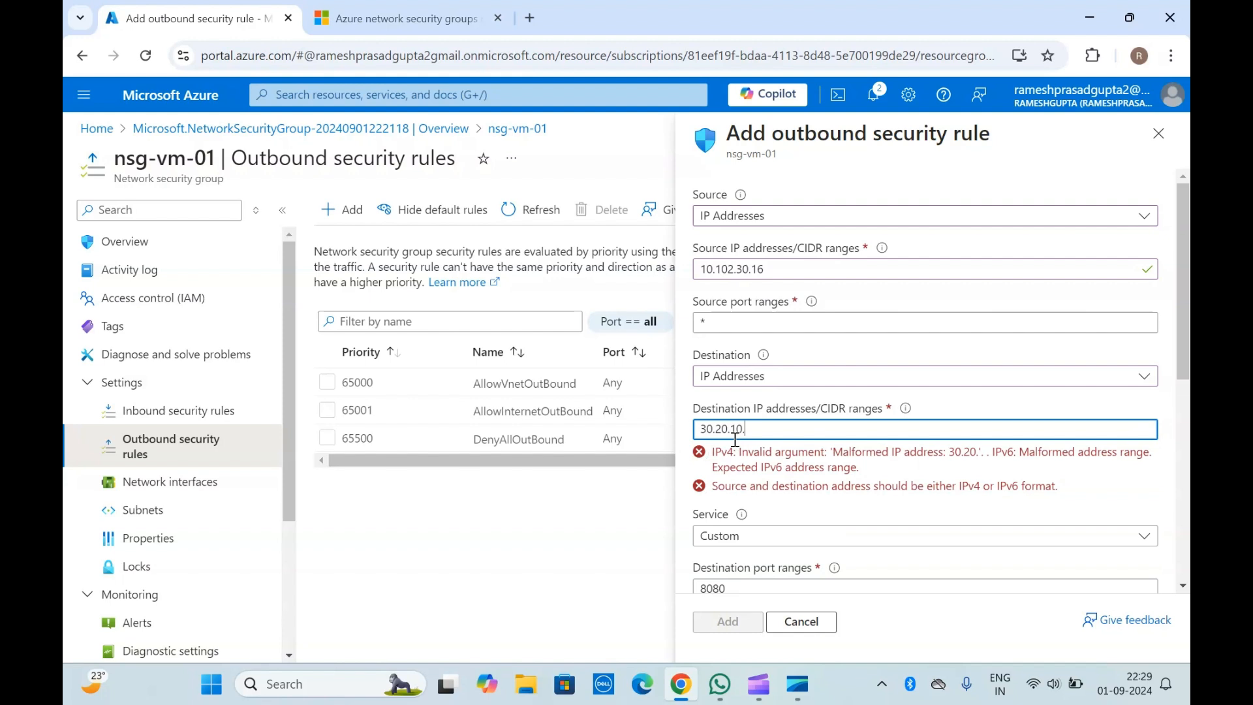
text(30)
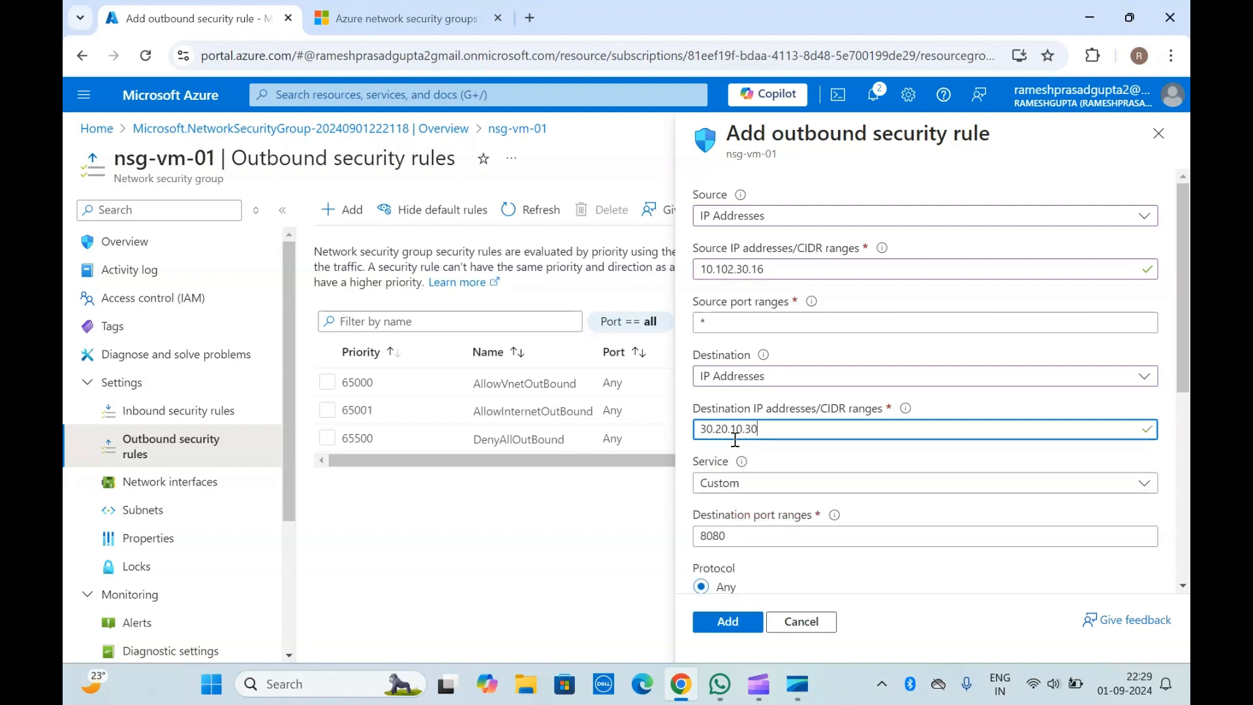
Step: Check the outbound rule's destination address and browse the predefined services, keeping Custom as the service
drag(771, 426, 695, 426)
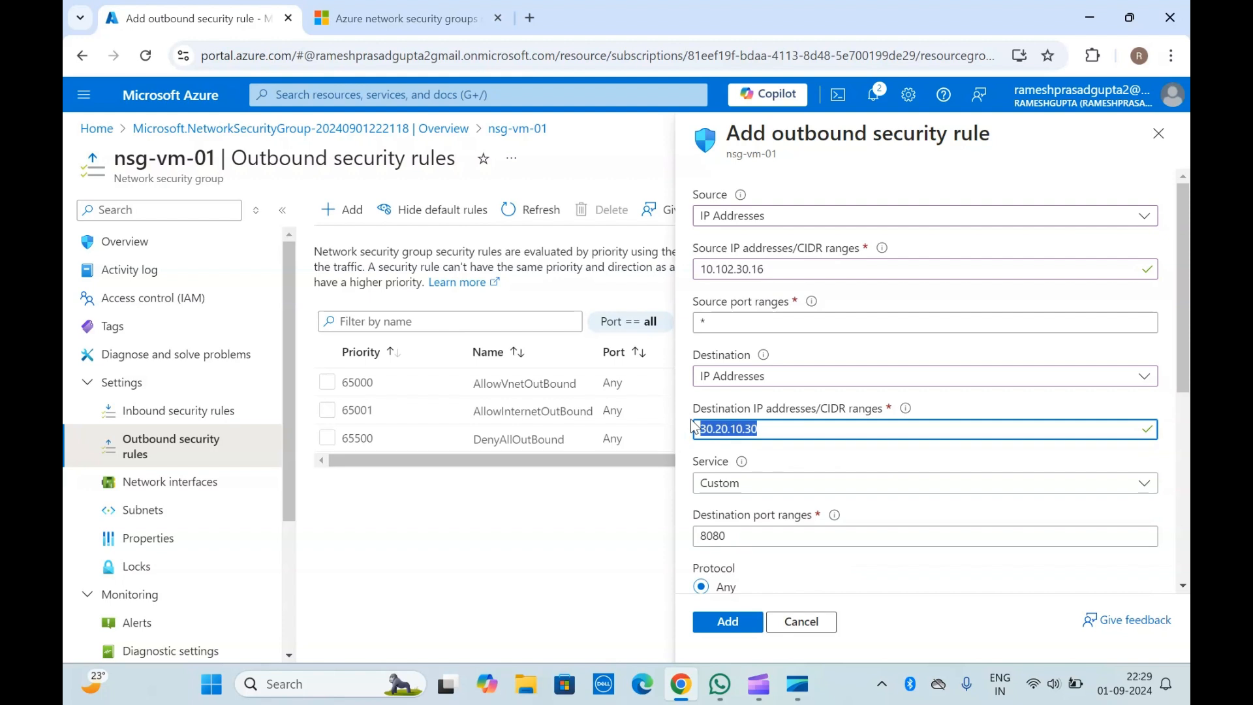
click(785, 427)
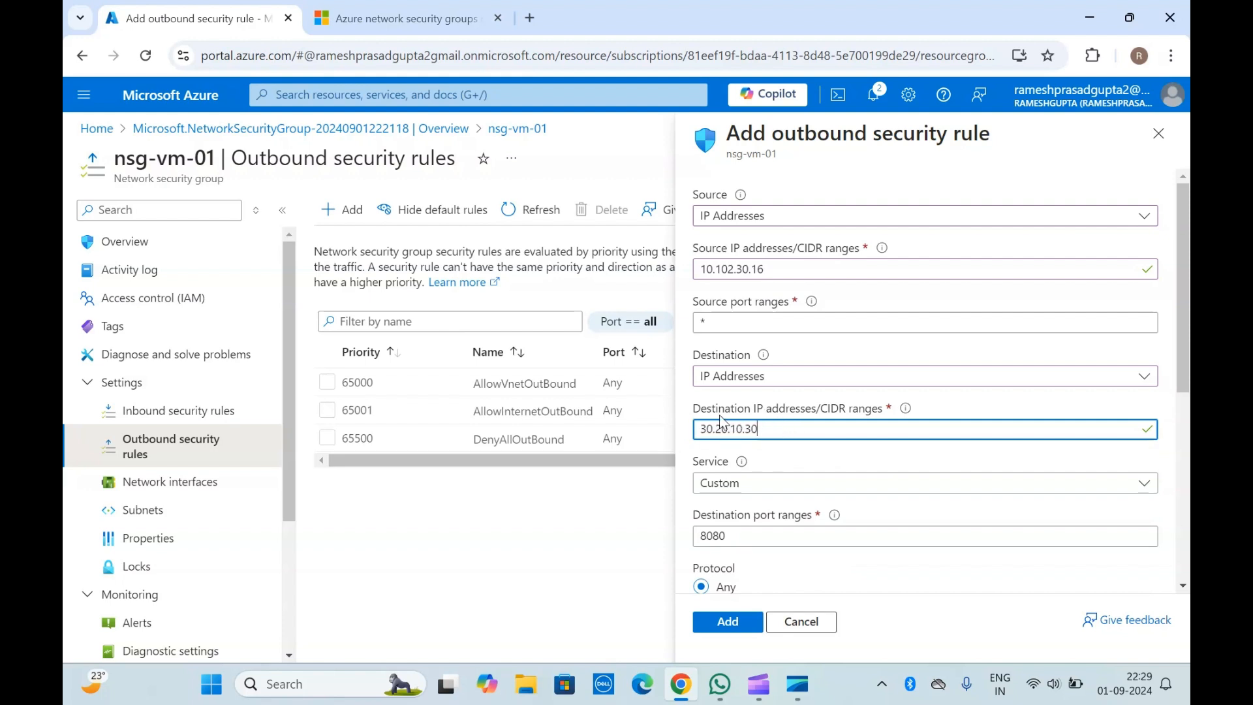
scroll(742, 417, down, 1)
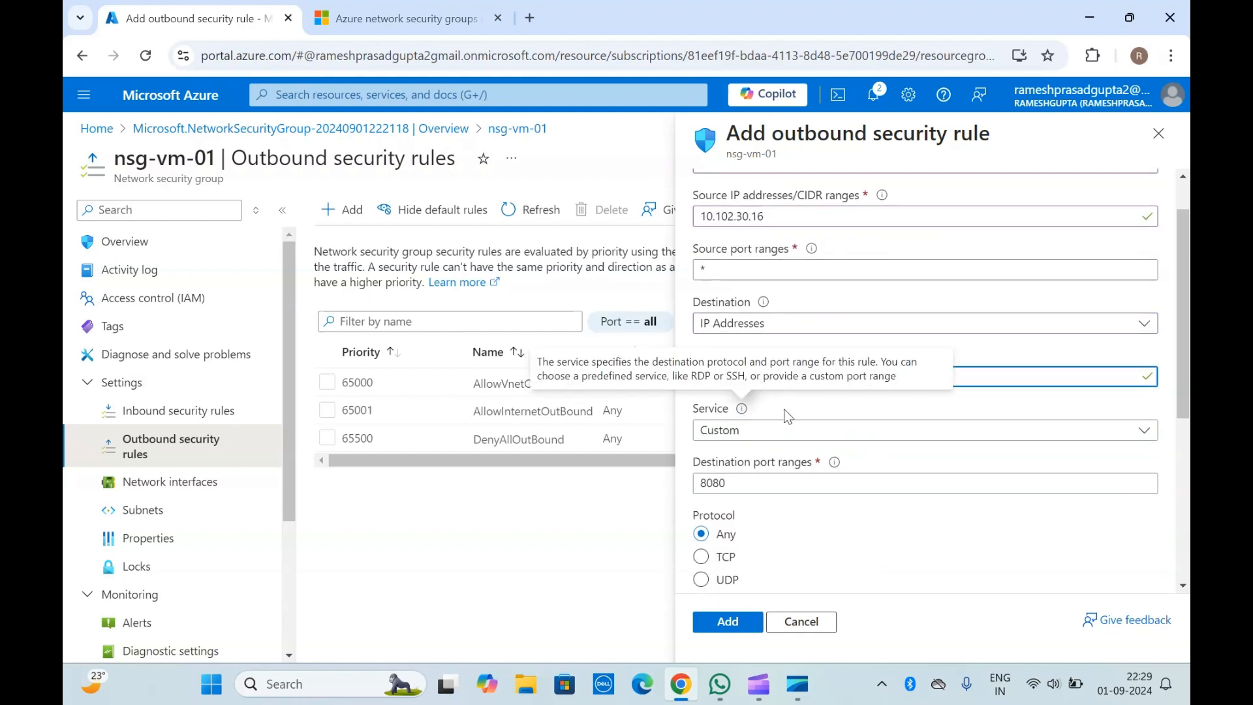
click(809, 432)
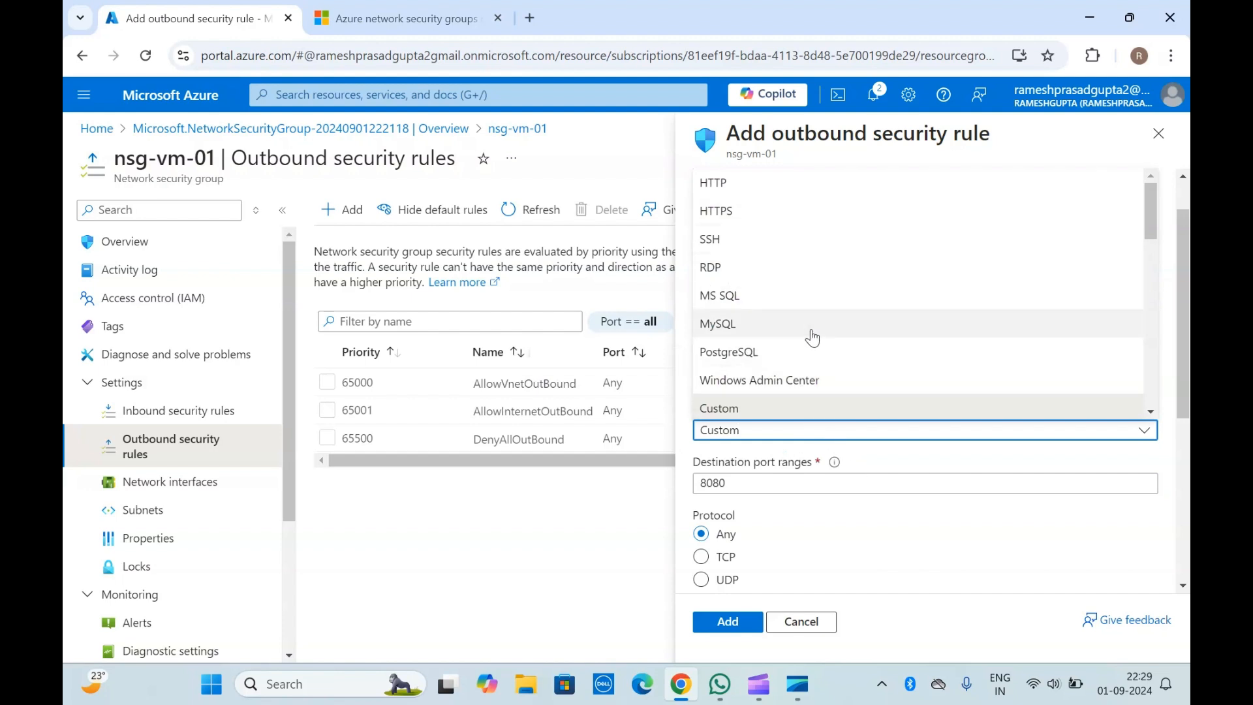
scroll(814, 336, down, 3)
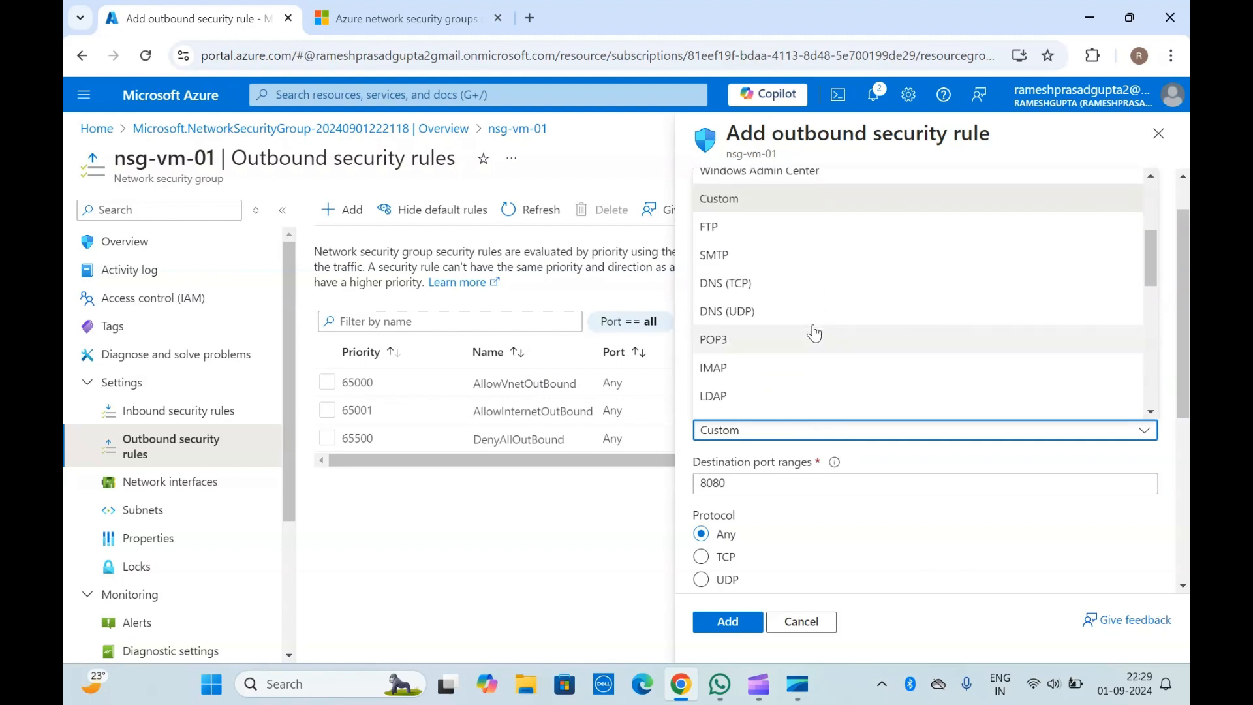
click(874, 463)
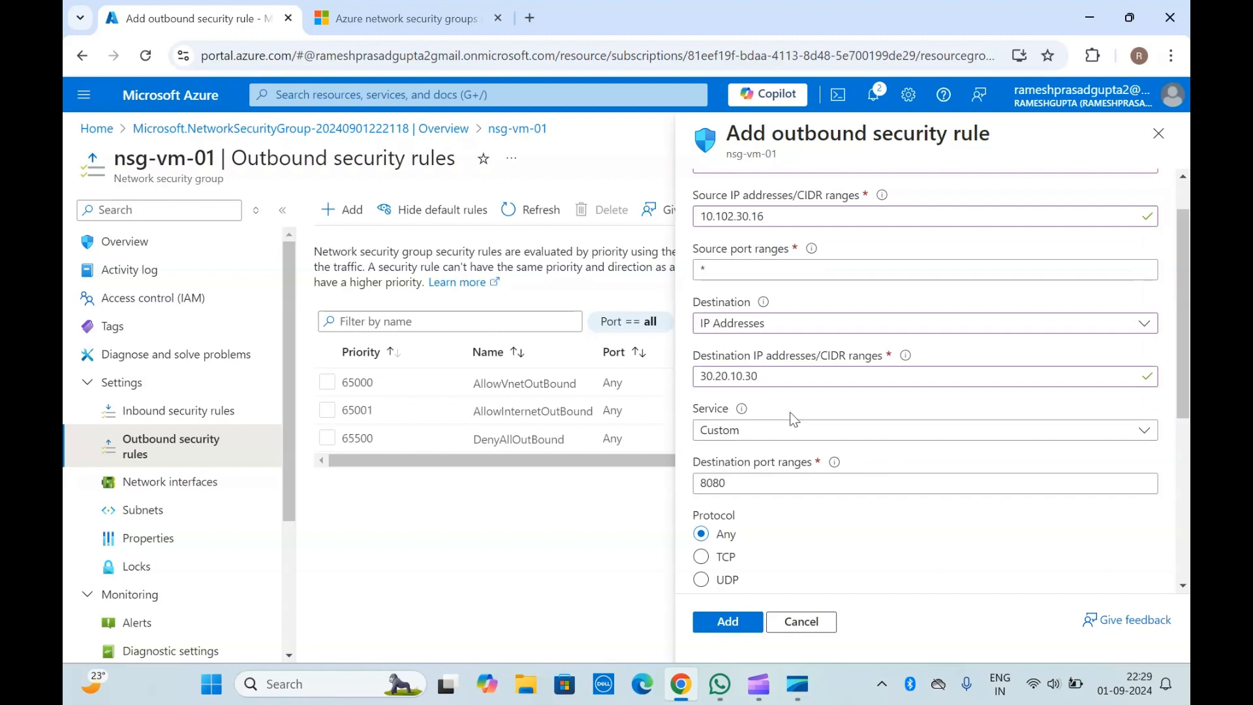
scroll(779, 410, up, 1)
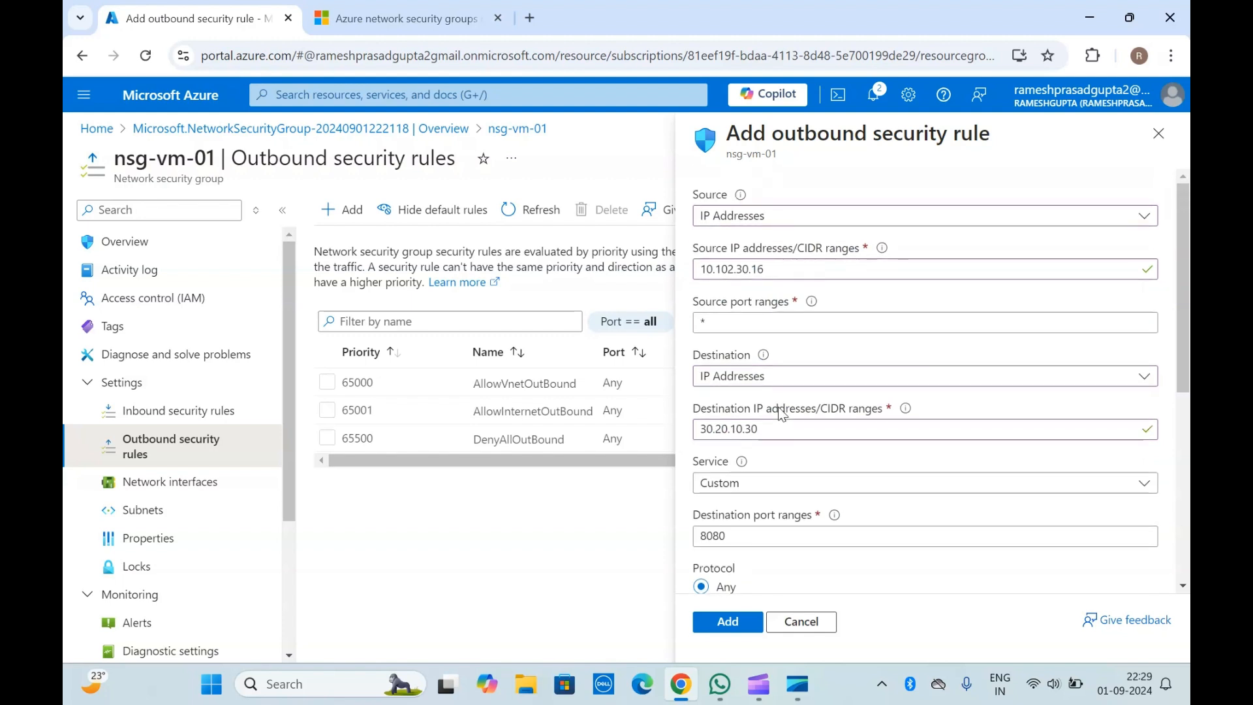
Step: Set the outbound rule's destination port range to 8081
scroll(780, 413, down, 3)
drag(747, 382, 696, 386)
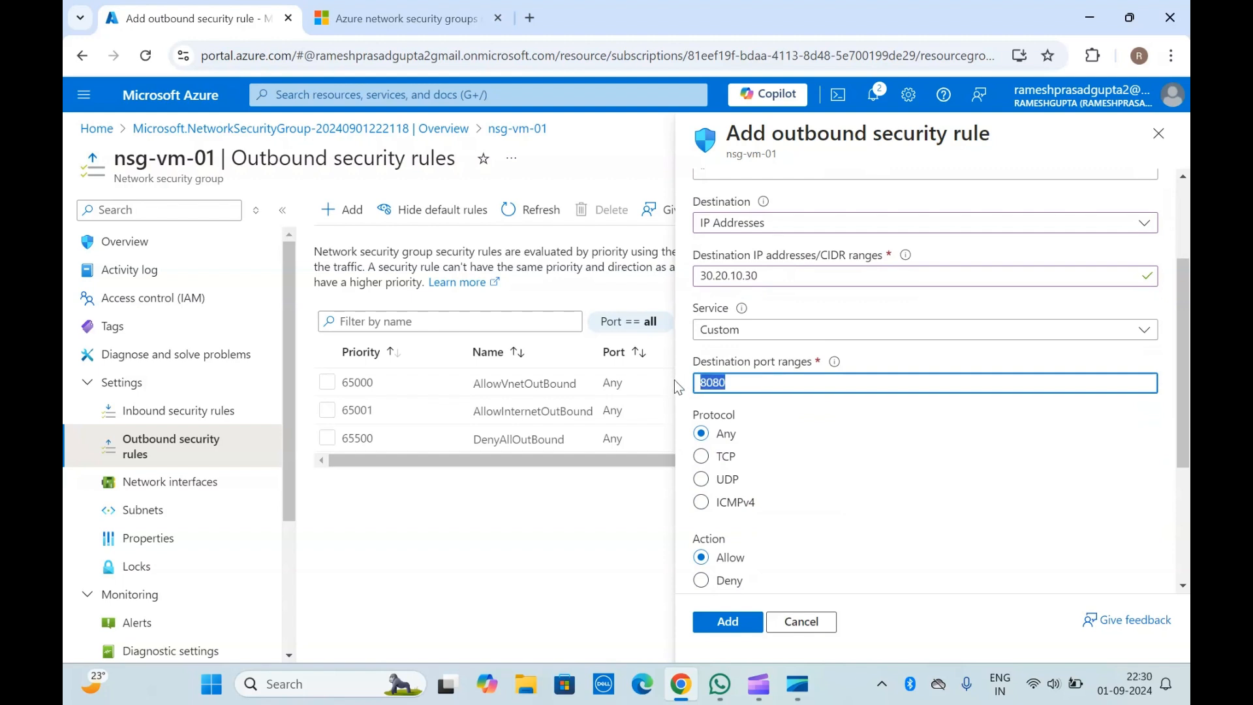
text(90)
key(BackSpace)
text(8081)
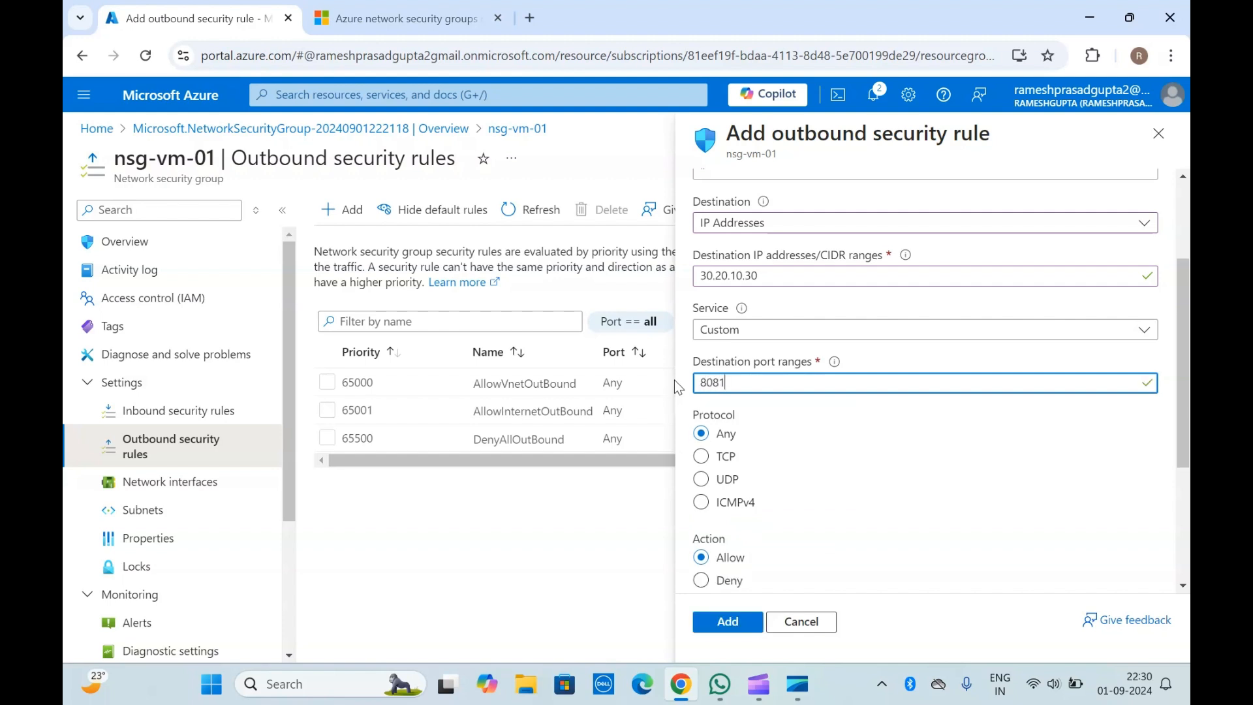
click(796, 307)
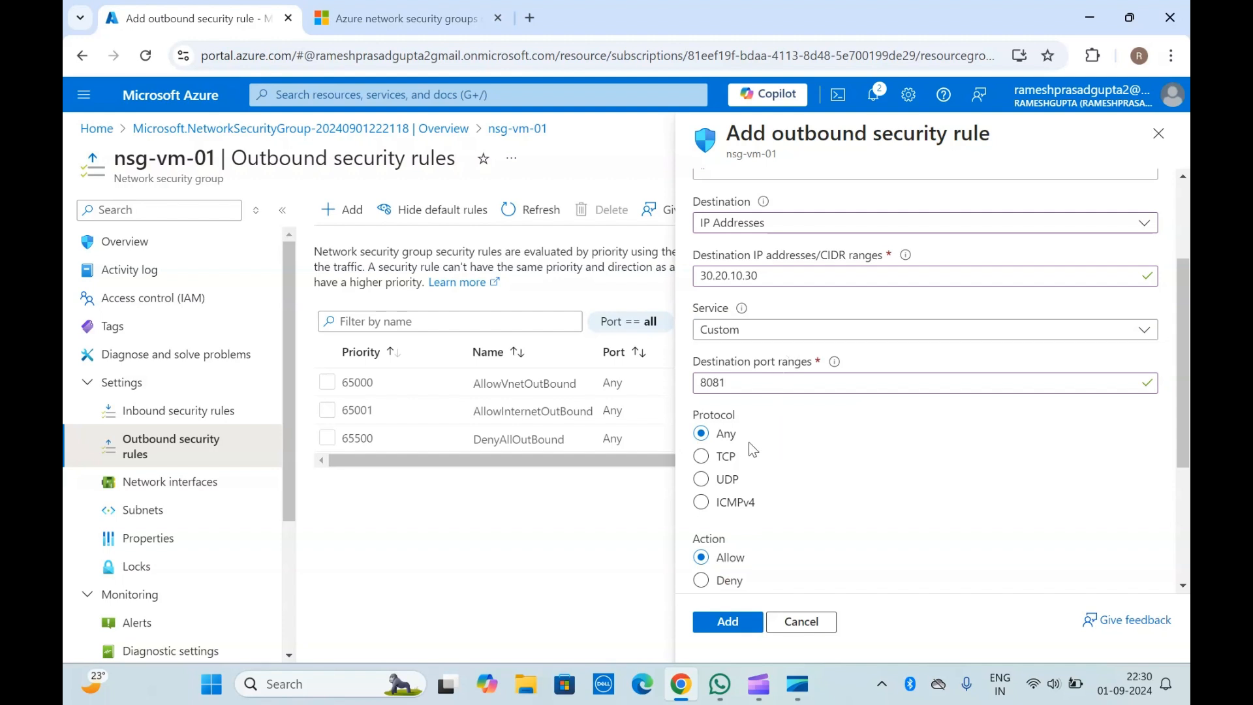
Step: Add the outbound rule with protocol Any, action Allow, priority 110 and the suggested name
scroll(750, 444, down, 4)
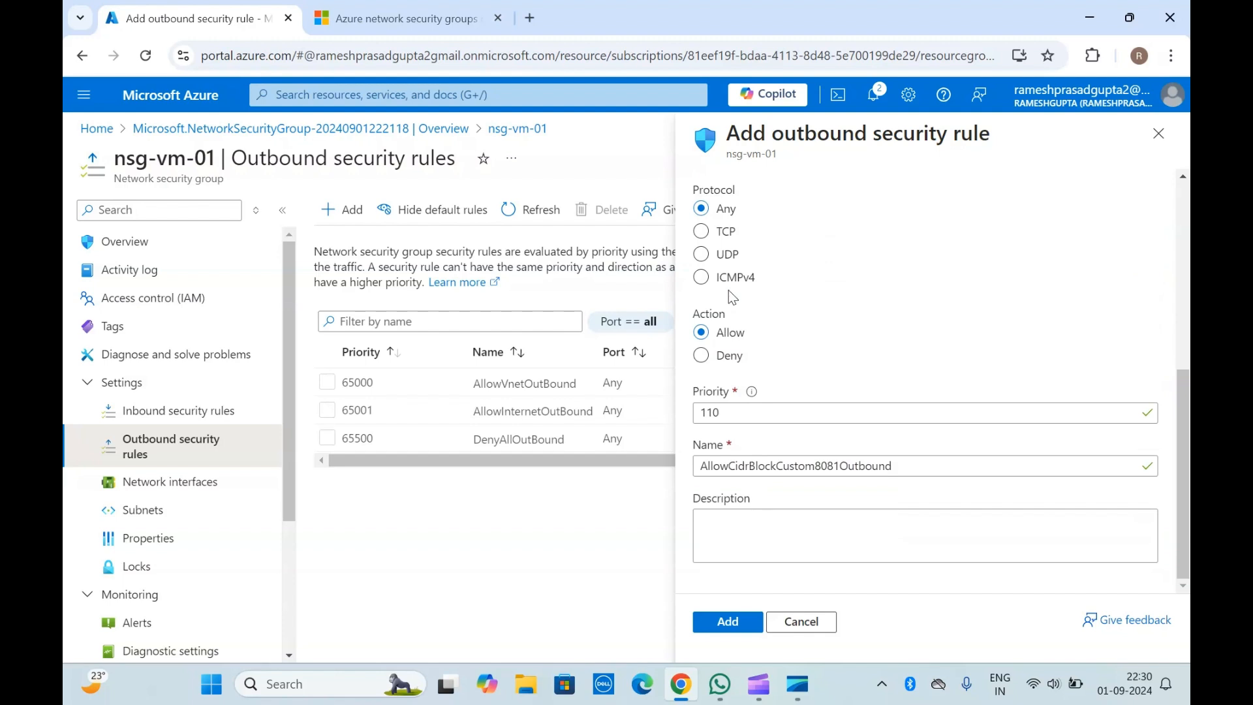
click(725, 415)
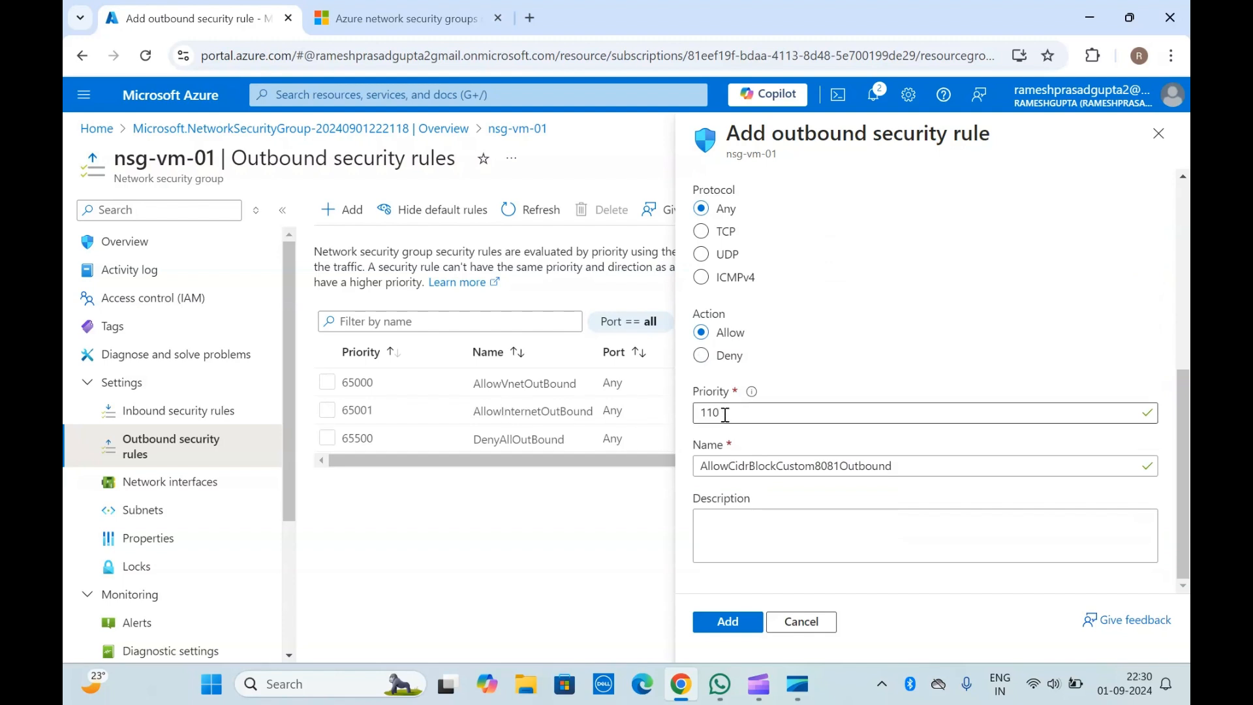
click(733, 621)
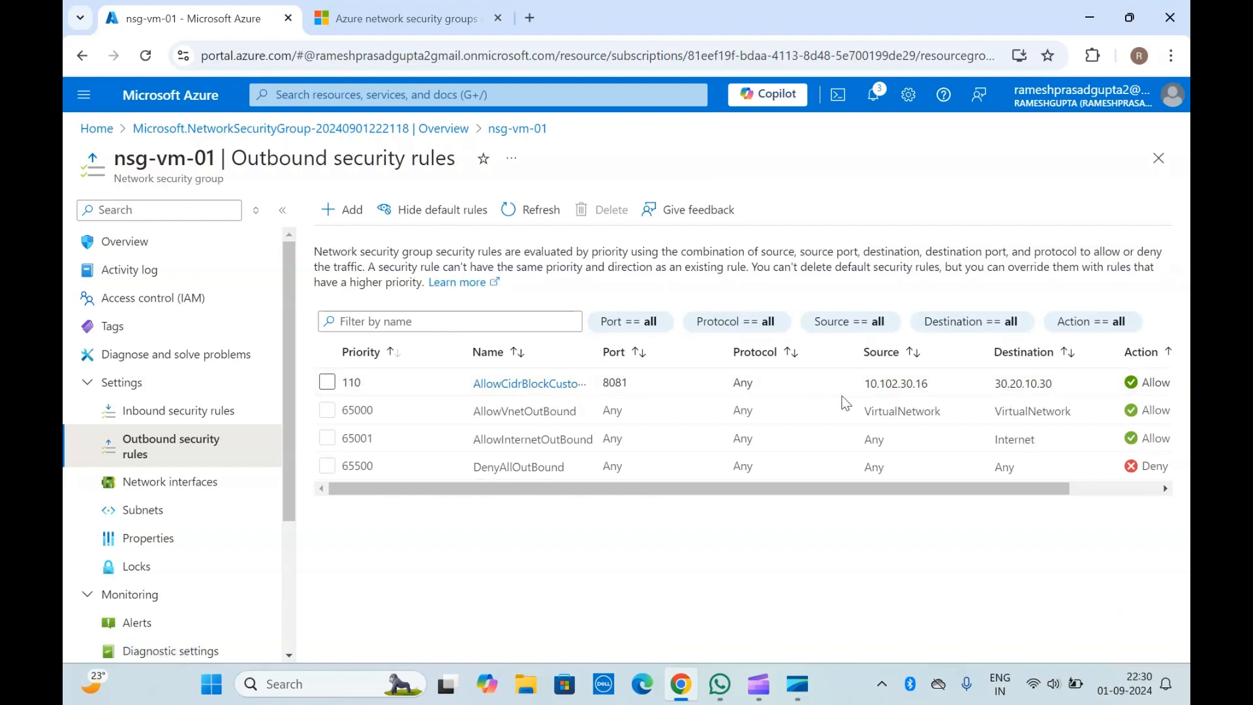
Step: Review the source, destination and port of the new custom rule in nsg-vm-01's outbound security rules
double_click(884, 387)
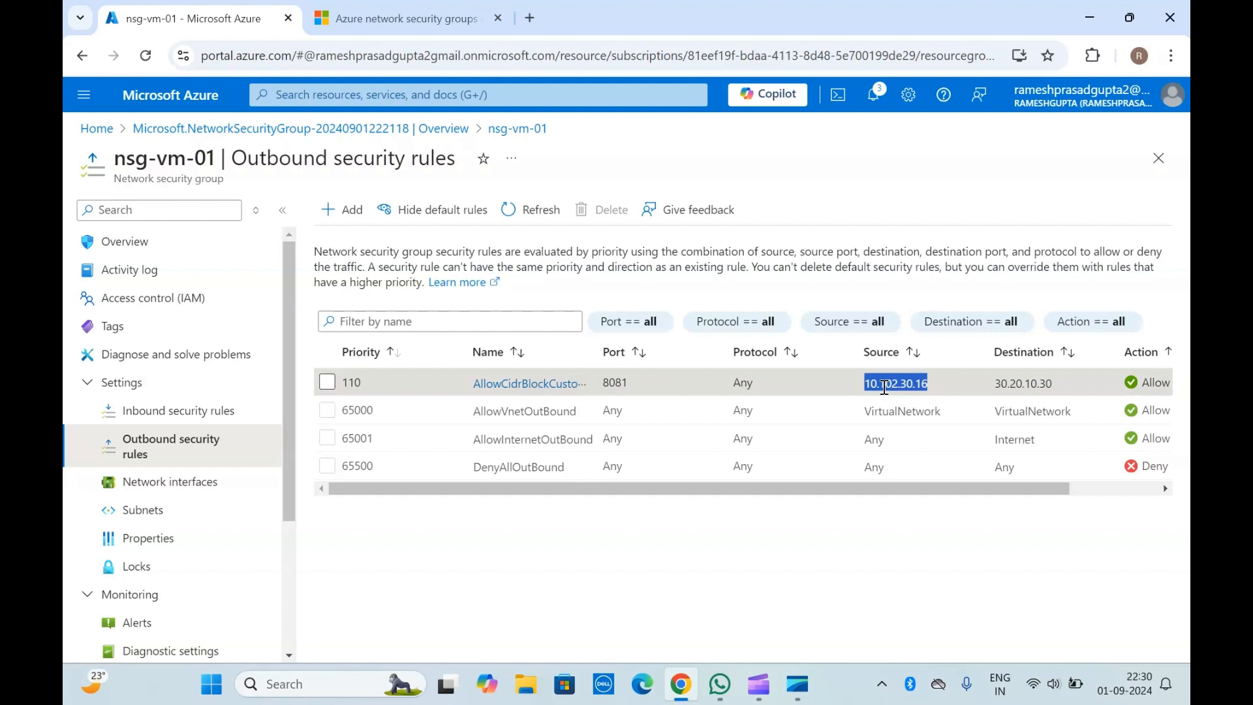
click(885, 388)
double_click(1027, 386)
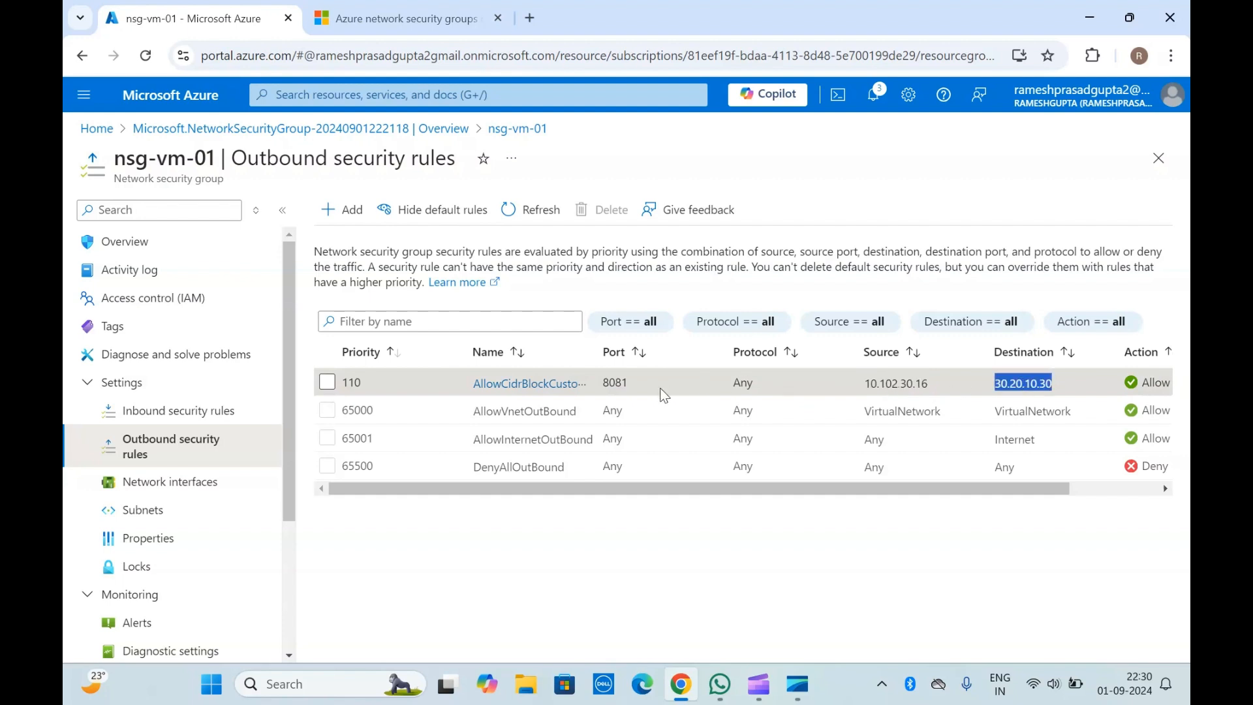
double_click(612, 382)
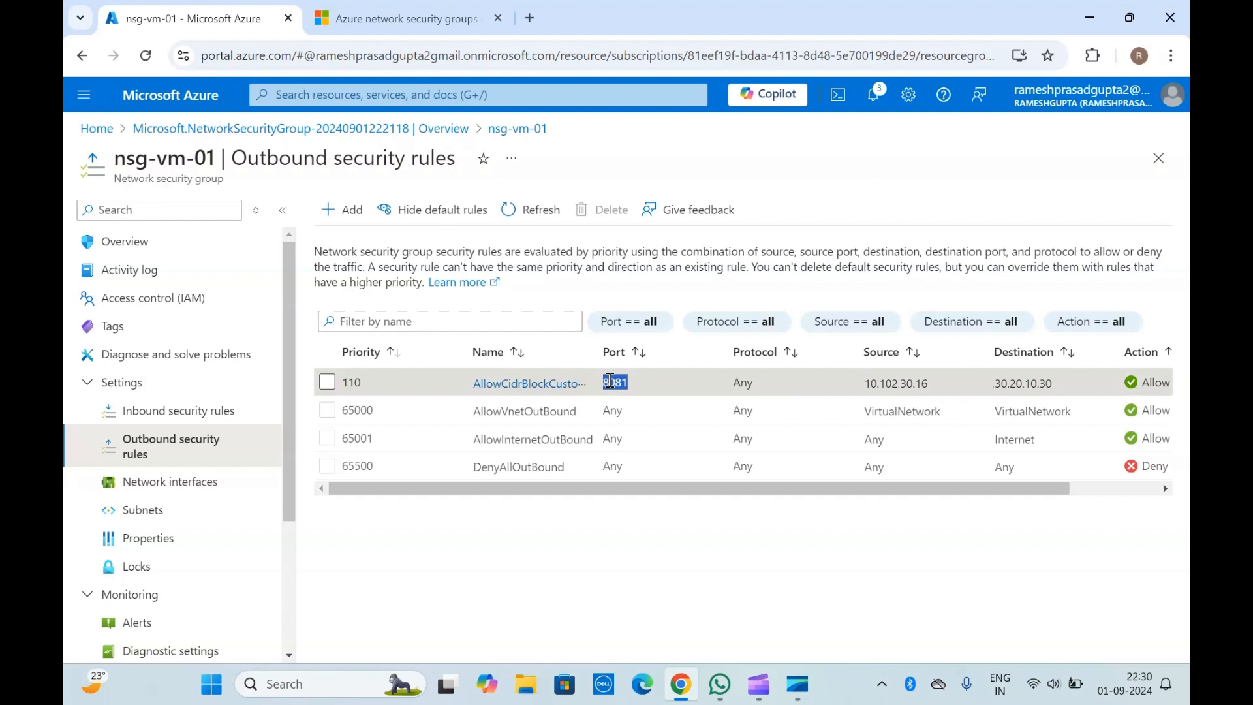
click(611, 381)
double_click(884, 381)
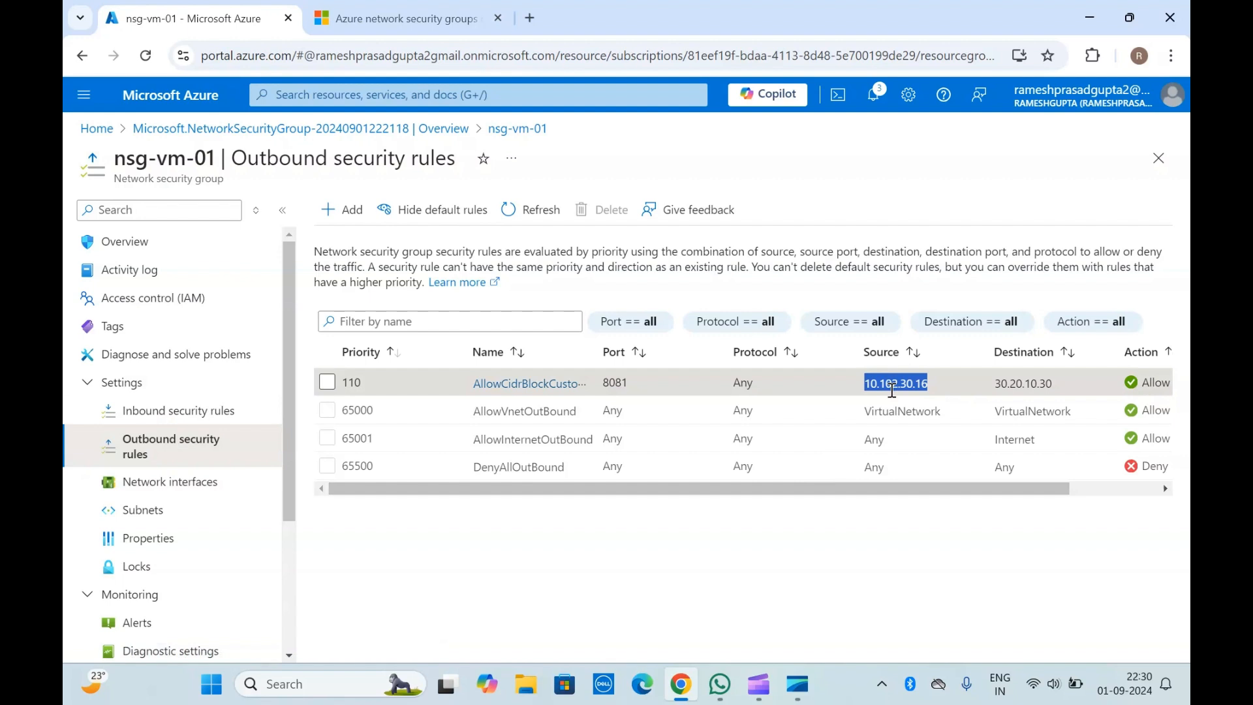
click(1031, 386)
double_click(1032, 385)
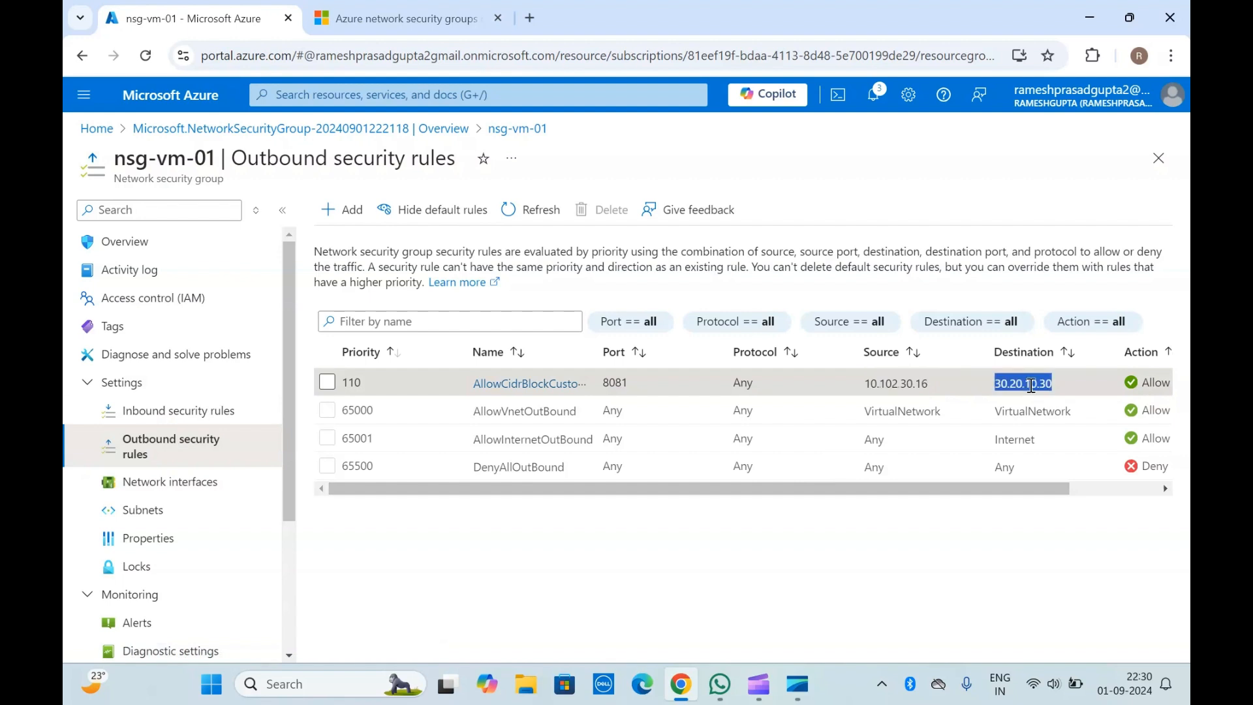
click(1032, 386)
double_click(1032, 386)
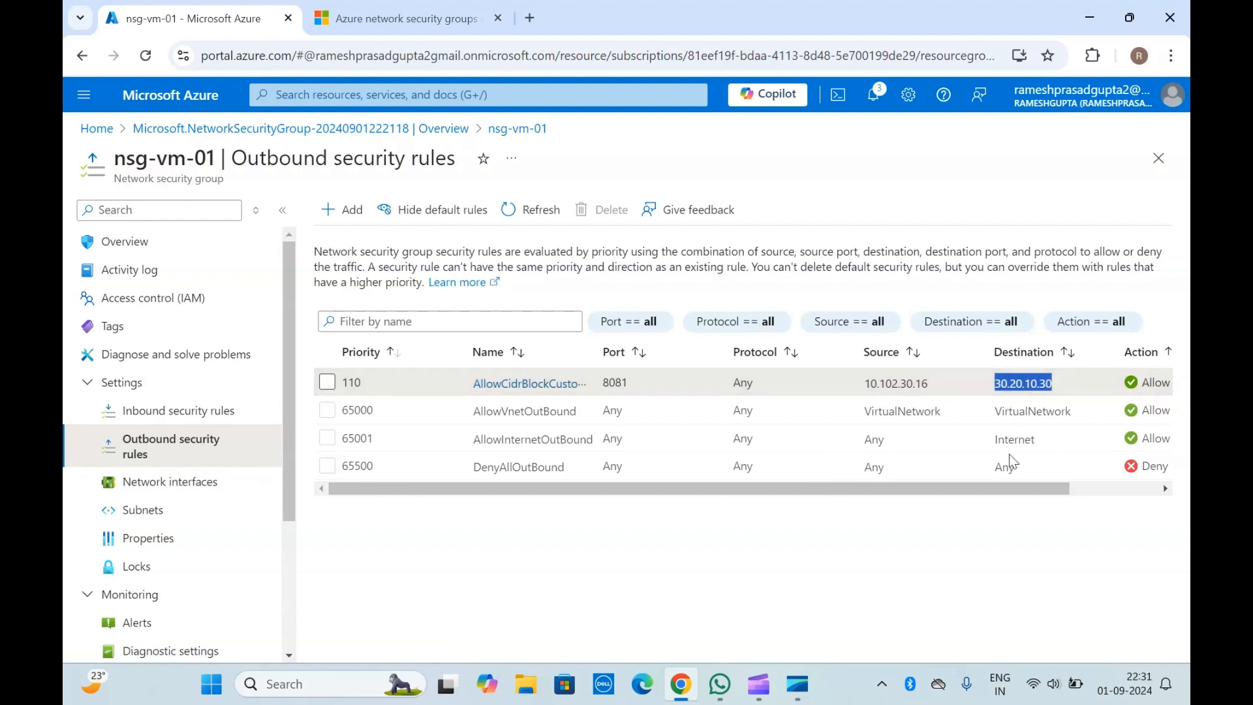
click(979, 552)
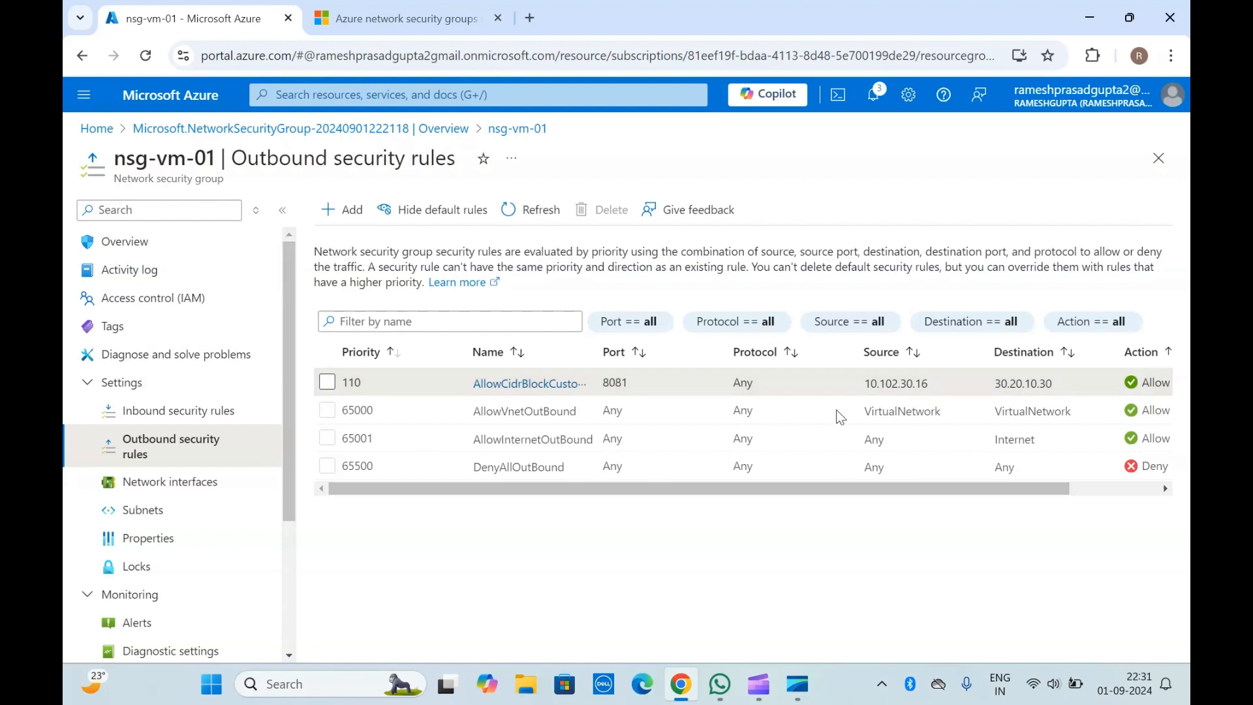
double_click(890, 385)
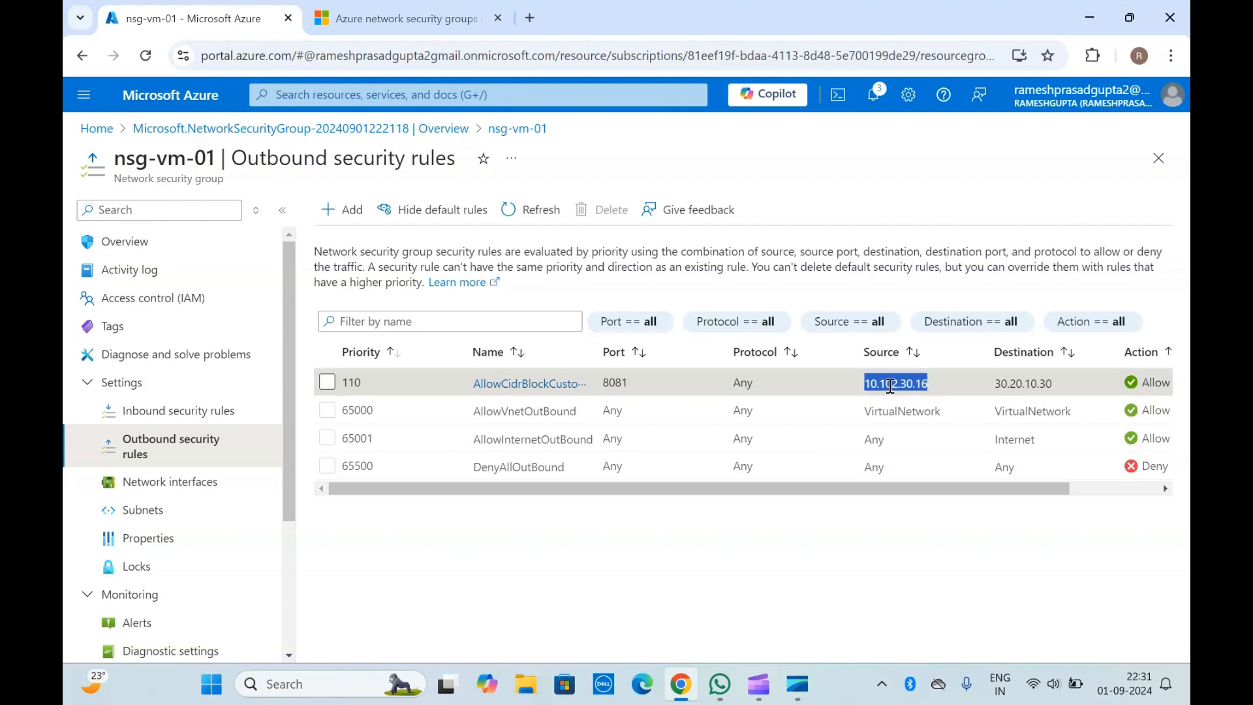
click(890, 386)
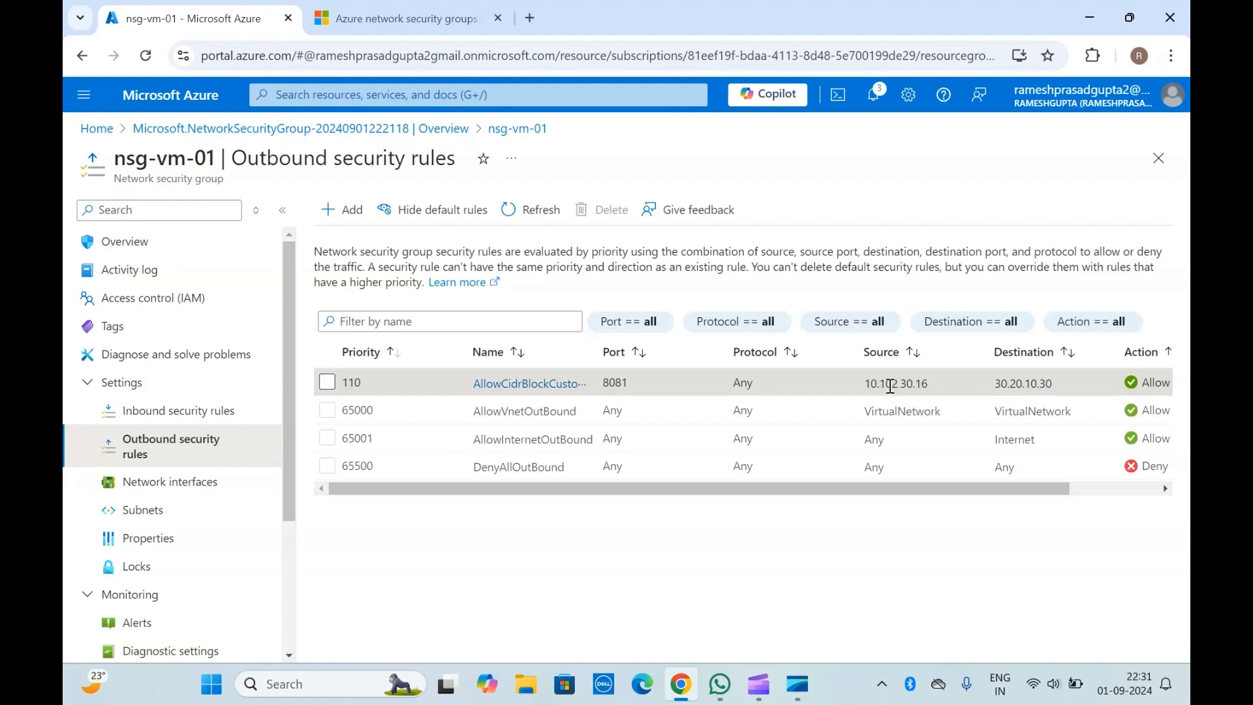
double_click(1030, 385)
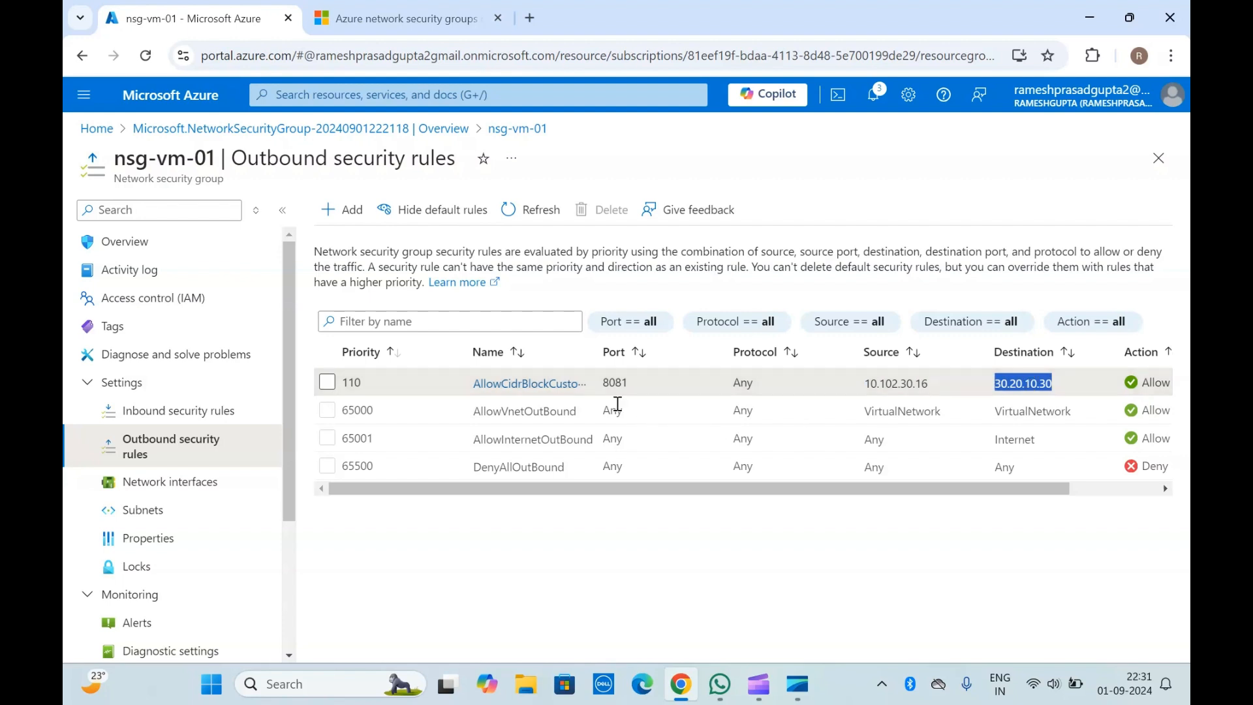
click(609, 386)
double_click(614, 383)
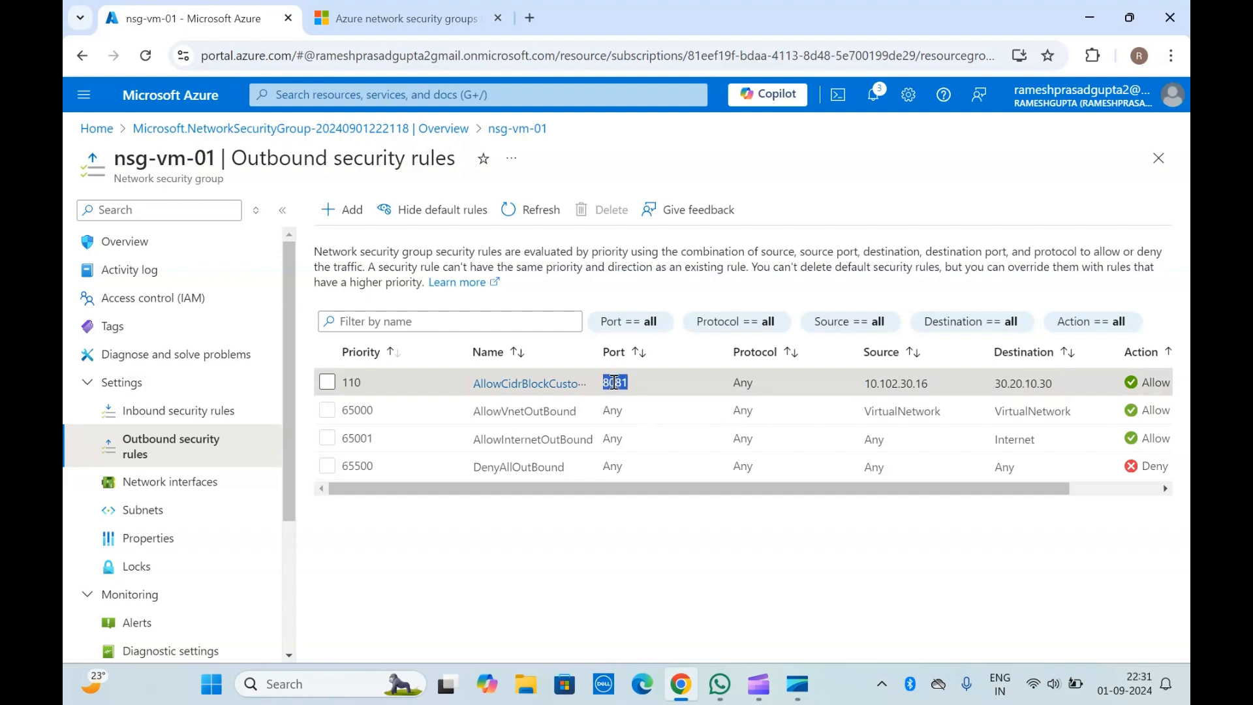
click(614, 383)
double_click(614, 383)
click(614, 382)
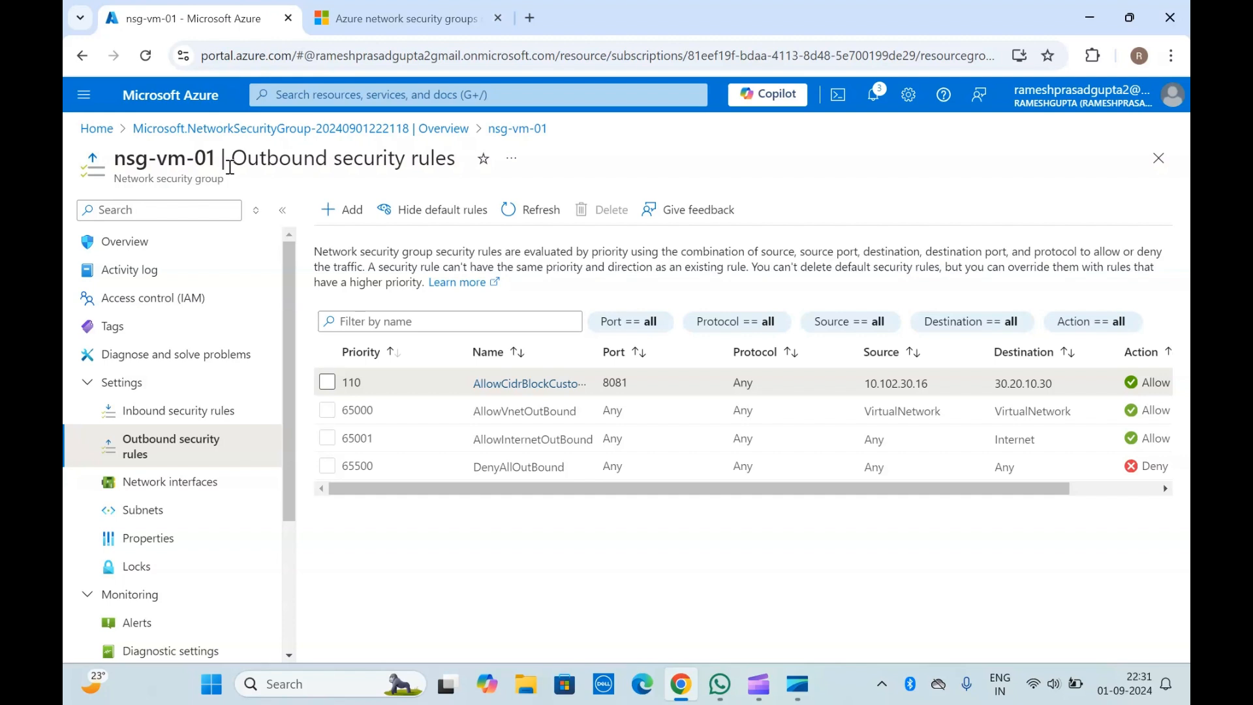
Step: Open nsg-vm-01's inbound security rules and review the custom rule's source, destination and port
click(188, 411)
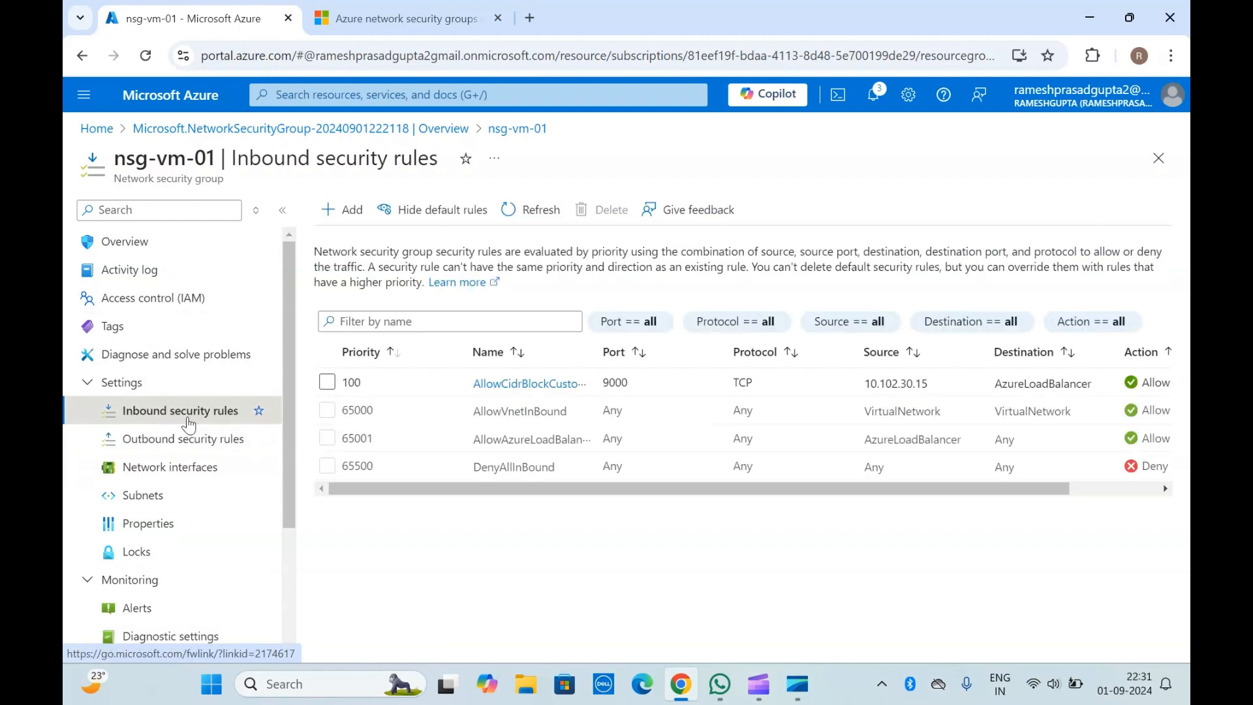
double_click(886, 384)
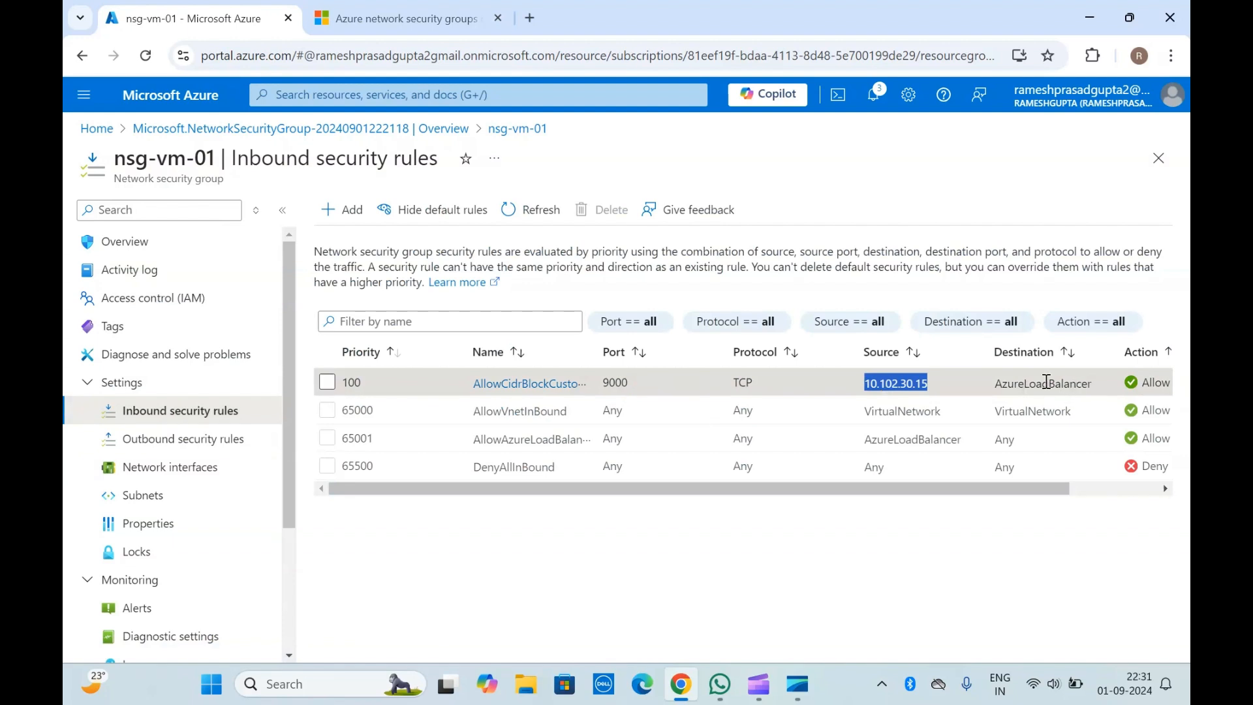
click(1025, 382)
double_click(1024, 381)
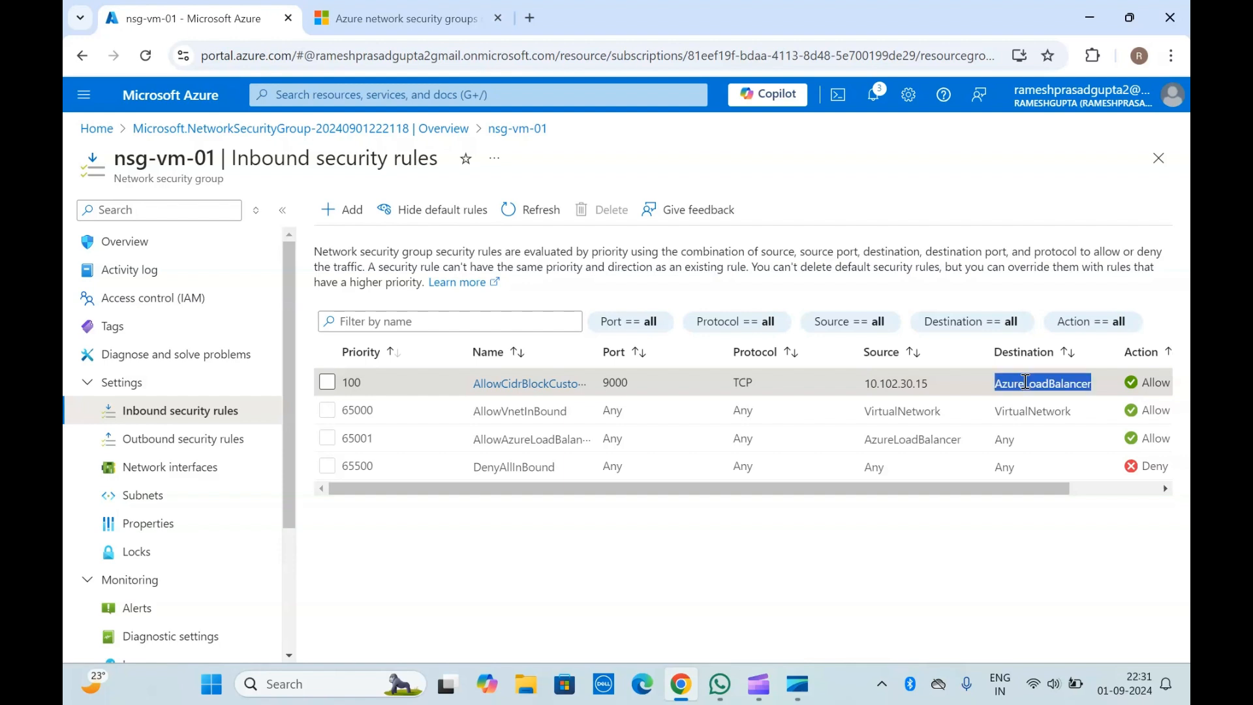
click(614, 384)
double_click(613, 383)
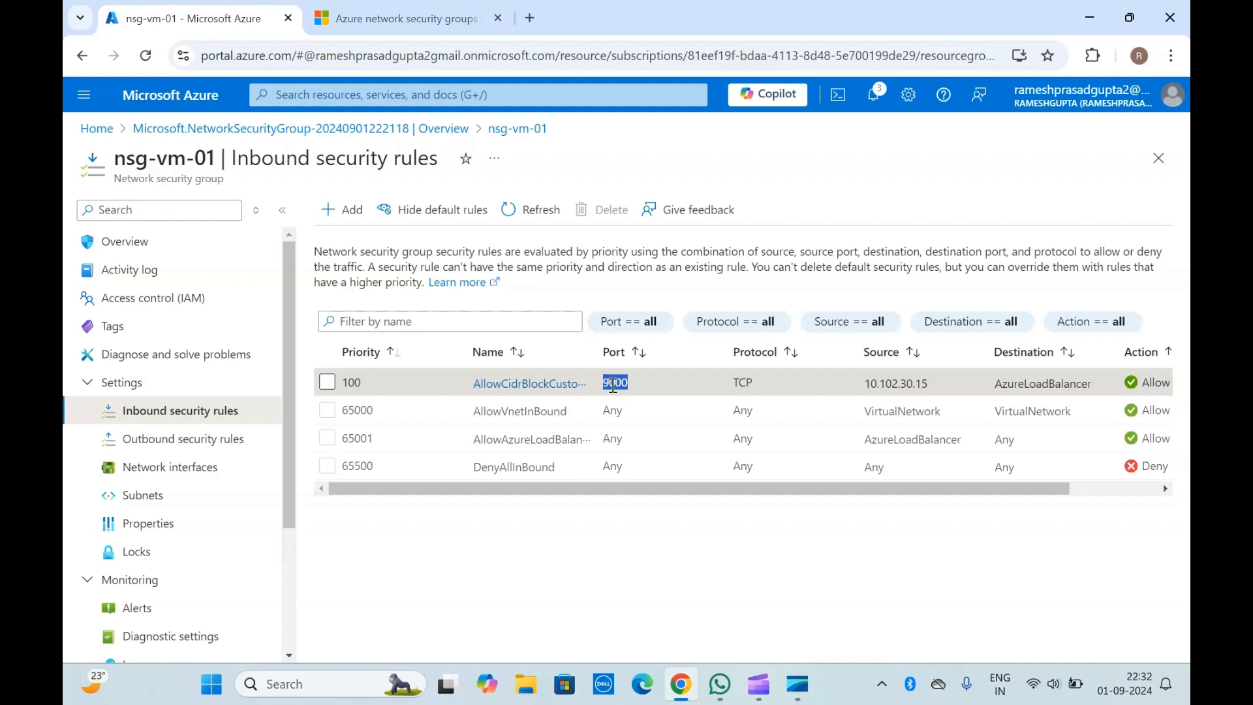
double_click(266, 160)
click(265, 159)
double_click(884, 386)
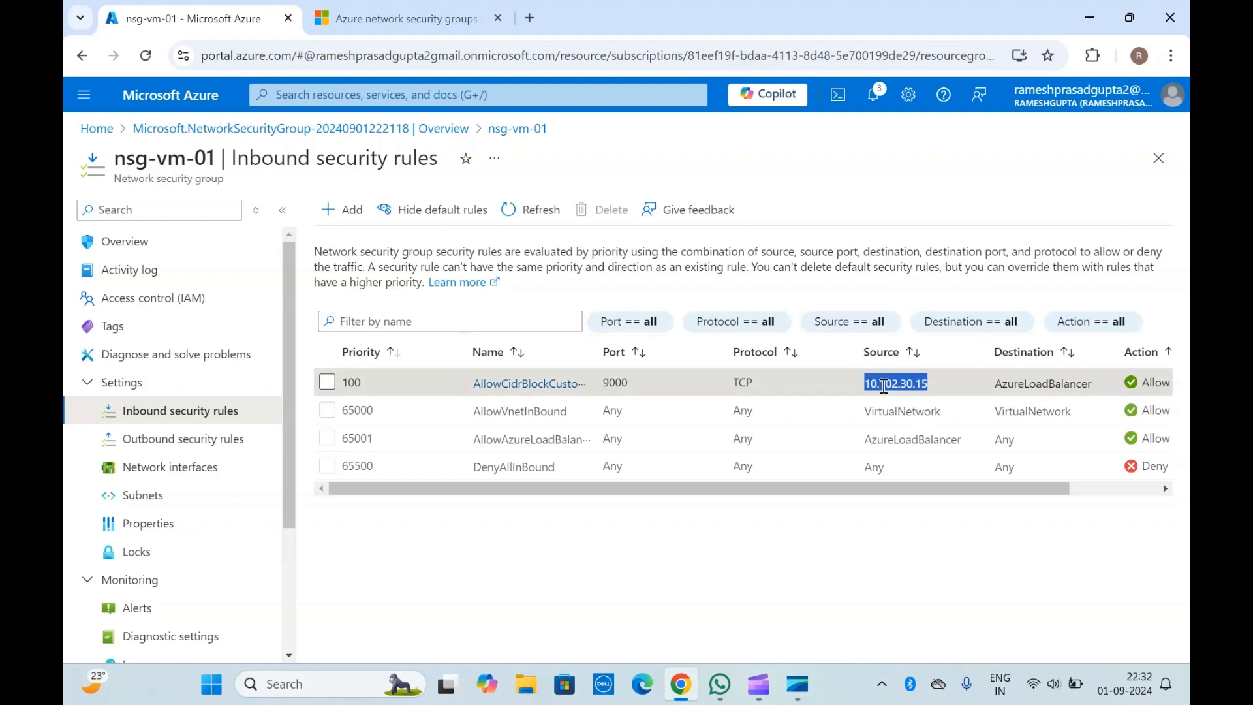
click(884, 386)
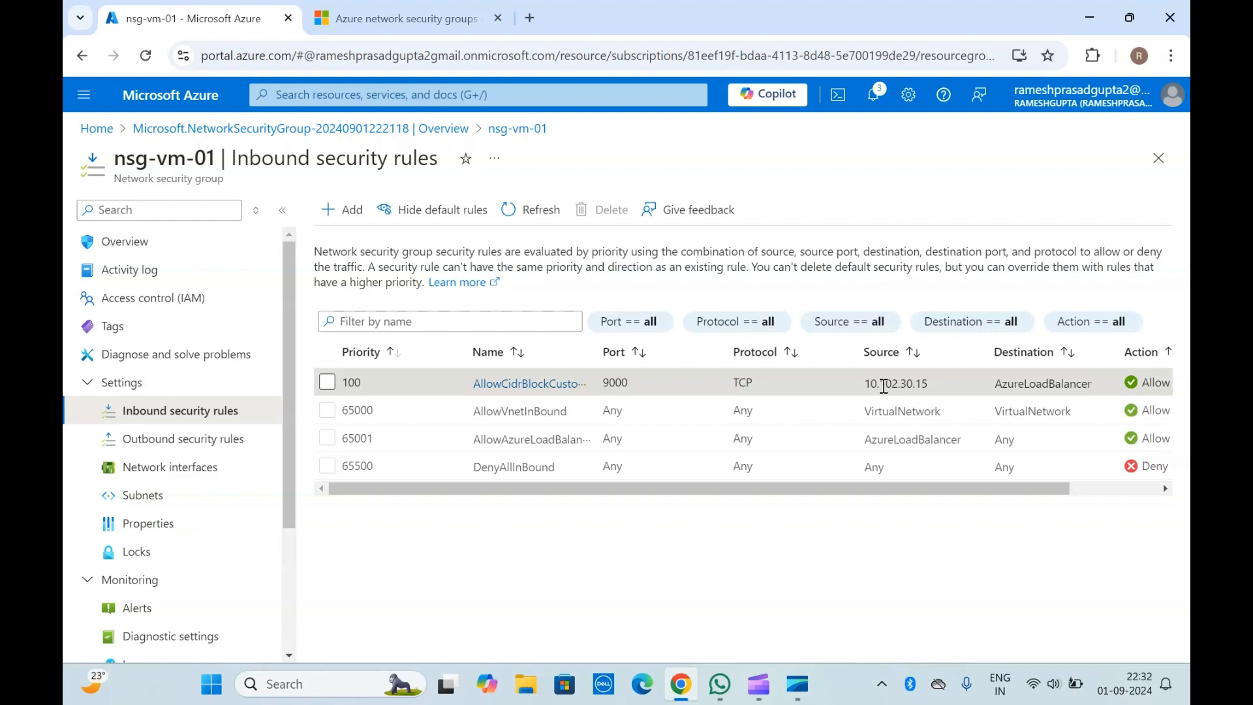
triple_click(206, 160)
drag(208, 166, 217, 177)
click(217, 177)
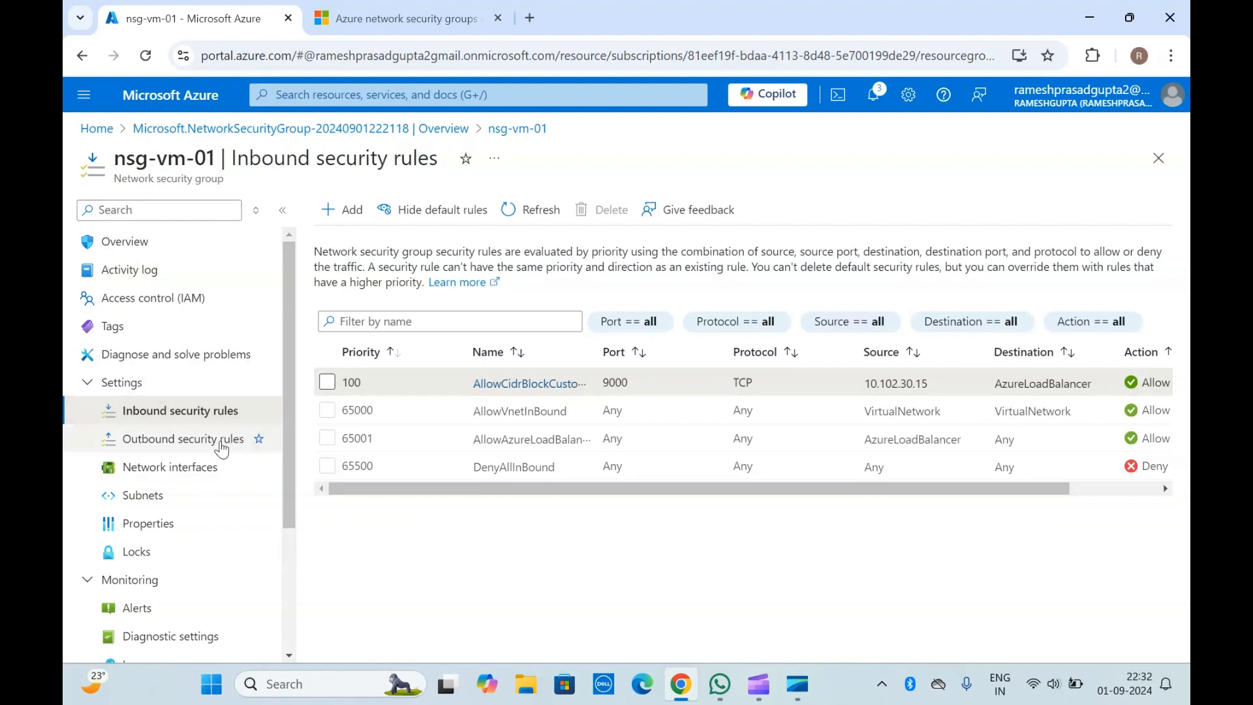
Step: Open the Network interfaces page of nsg-vm-01 and examine which interfaces are associated with the security group
click(174, 469)
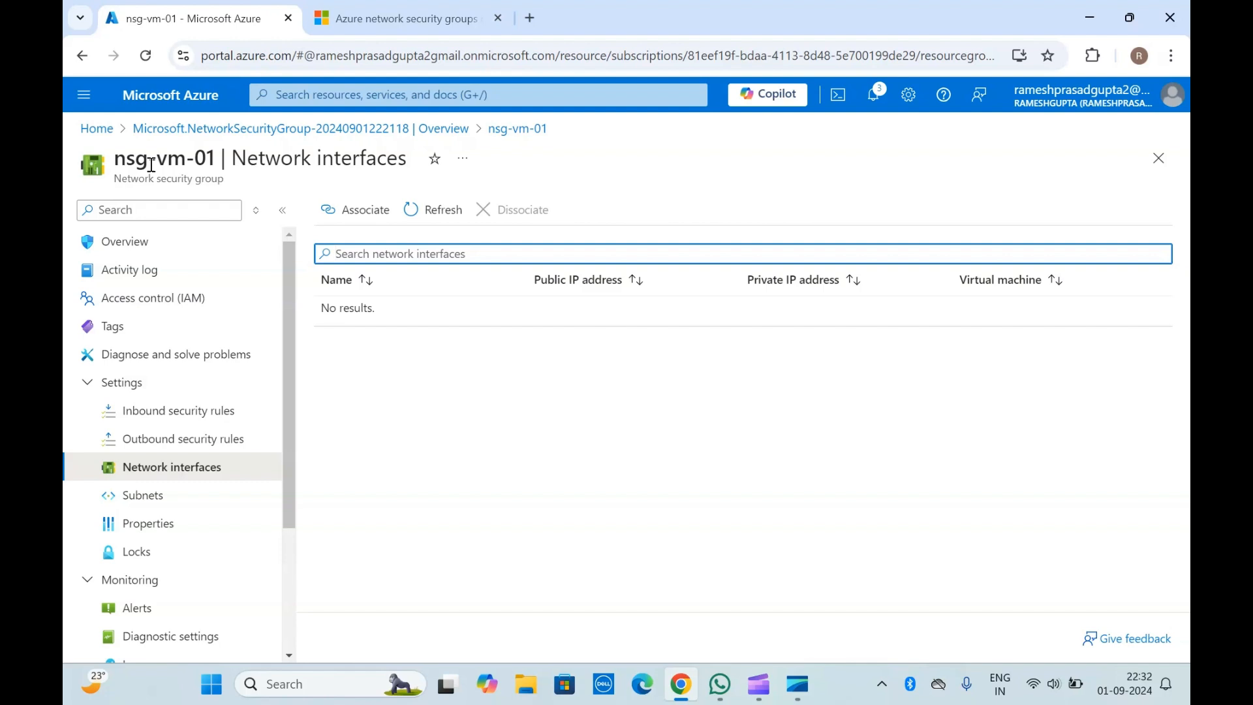
click(430, 376)
drag(143, 164, 119, 158)
click(222, 181)
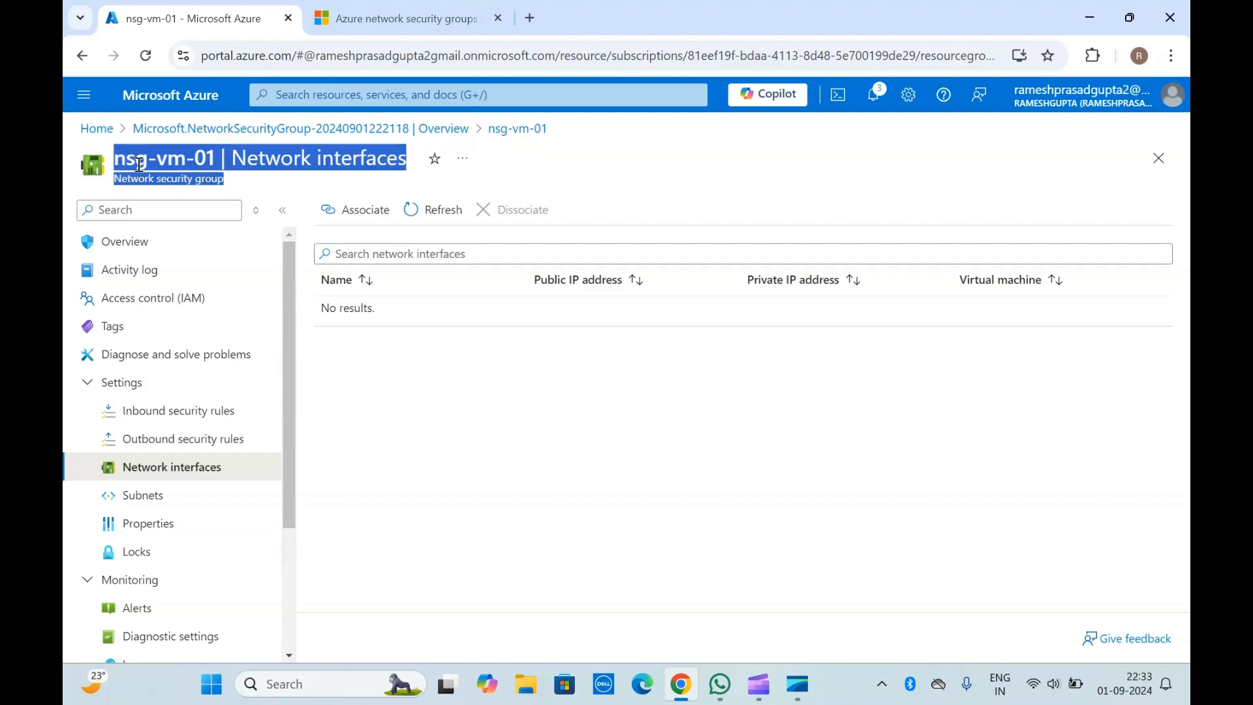
click(120, 160)
double_click(120, 160)
click(121, 160)
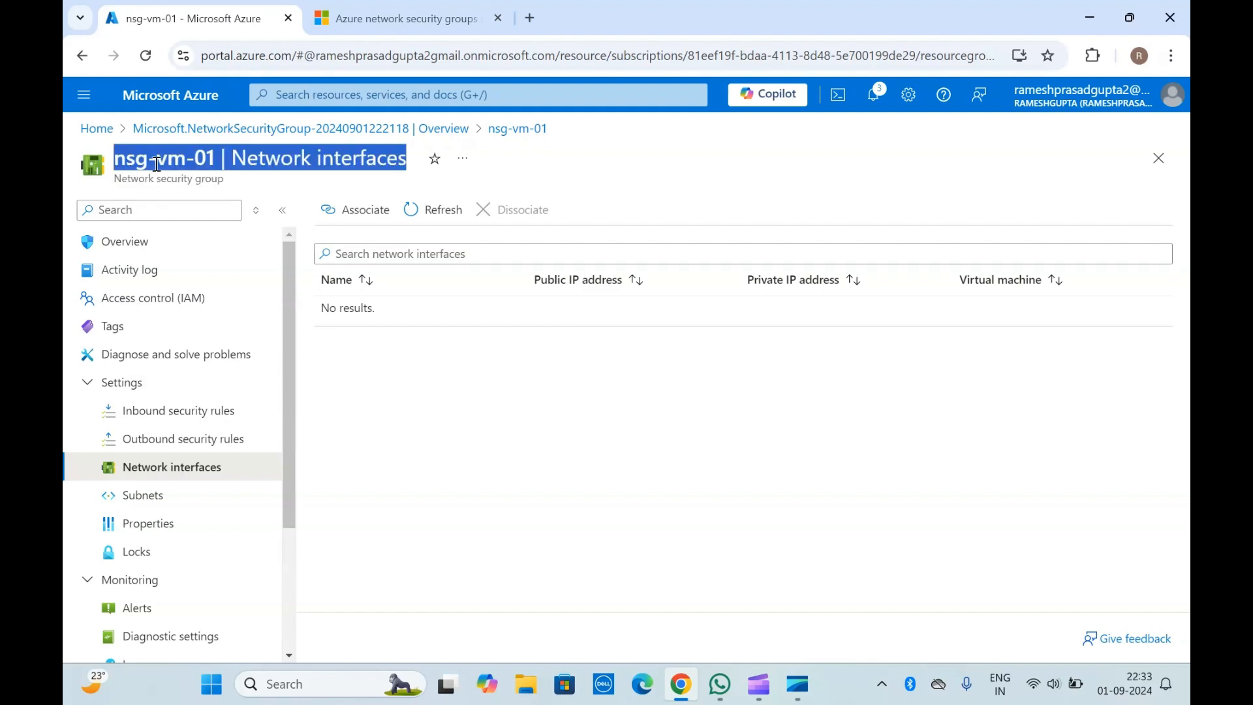
Step: Revisit nsg-vm-01's outbound and inbound security rules and return to its Network interfaces page to check the associations
click(156, 163)
double_click(156, 163)
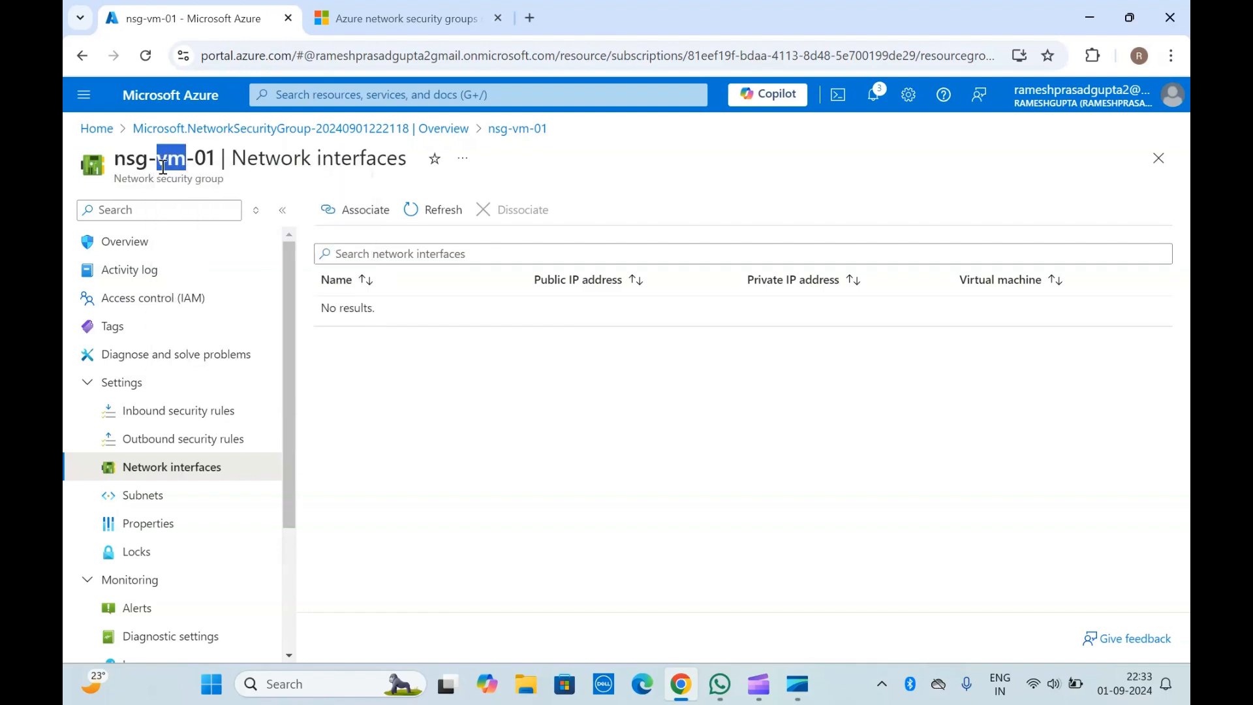
click(159, 181)
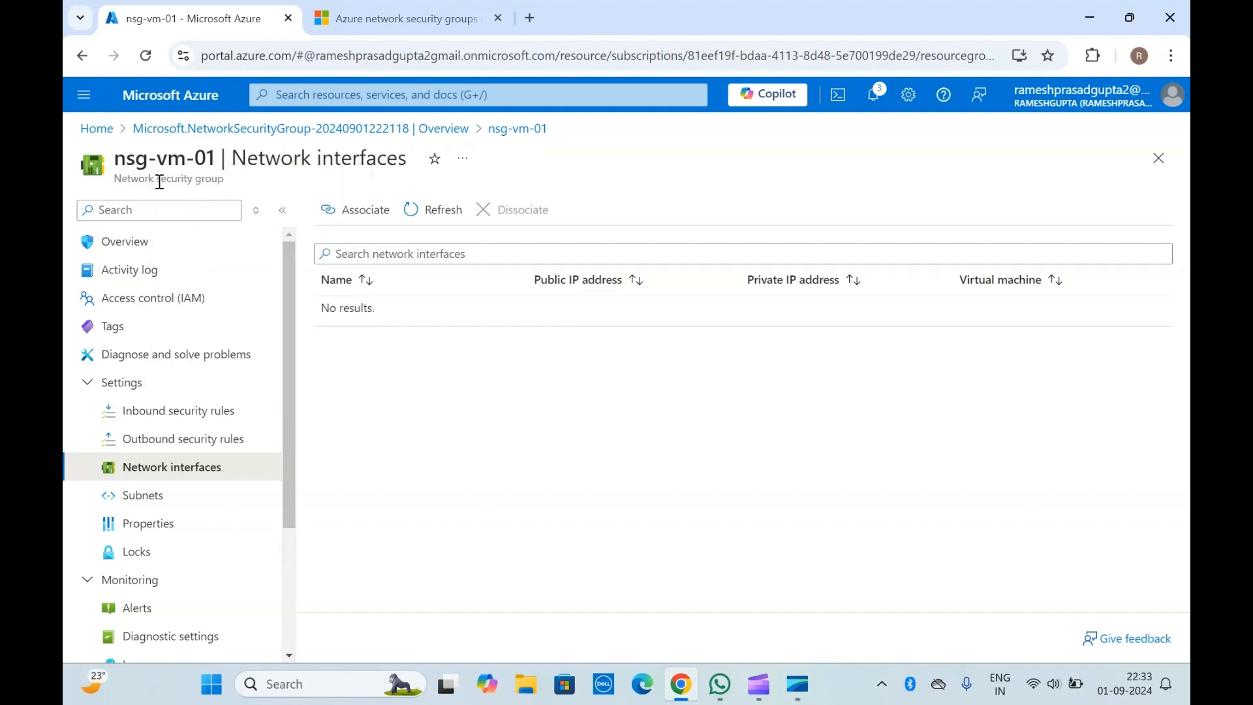
click(192, 440)
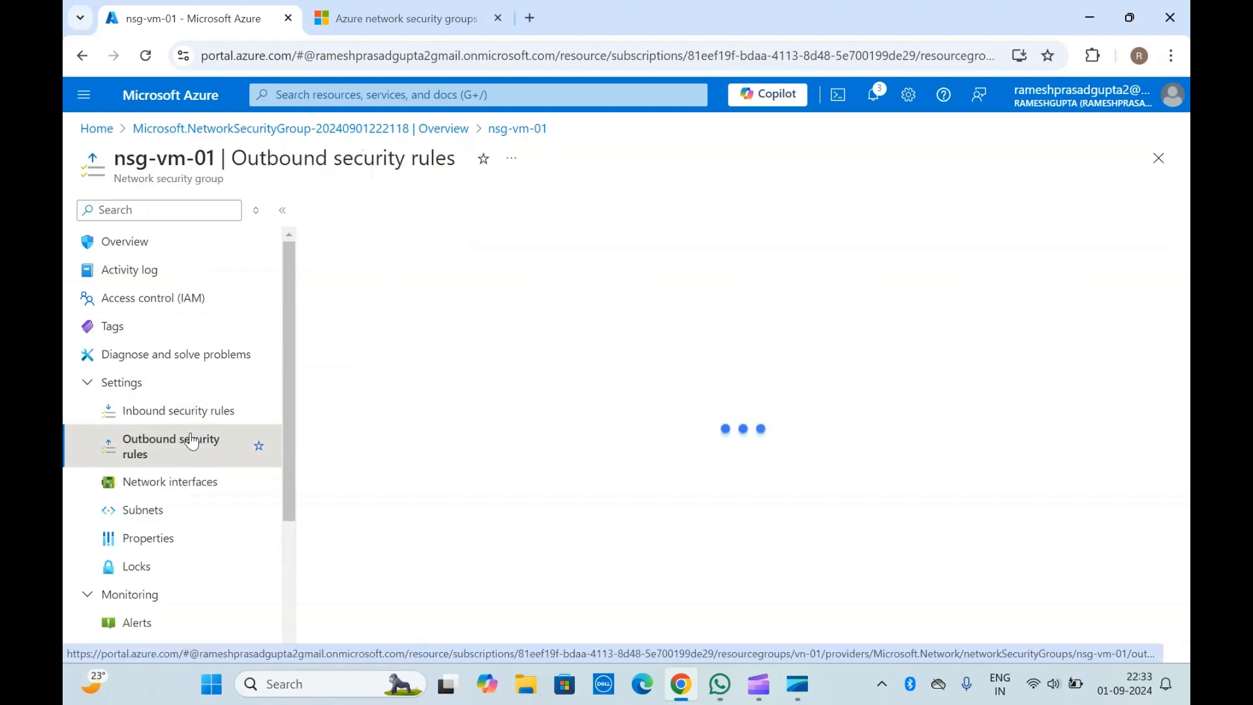
click(200, 419)
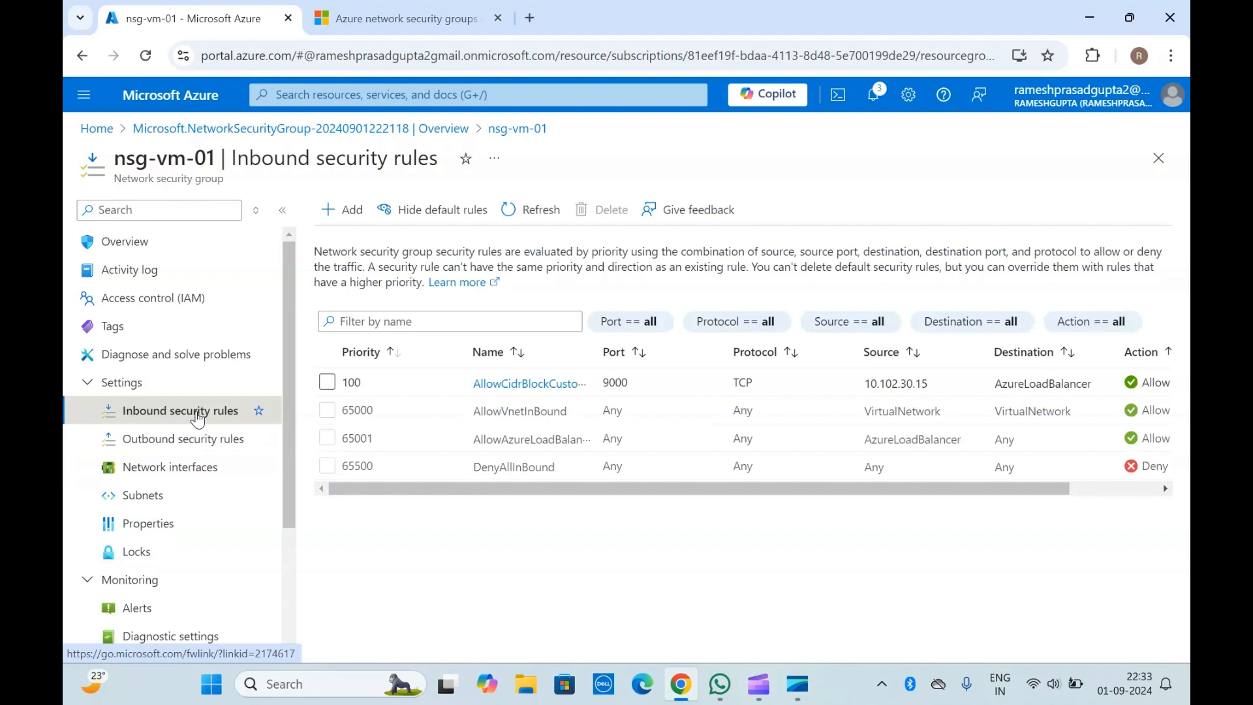
click(202, 469)
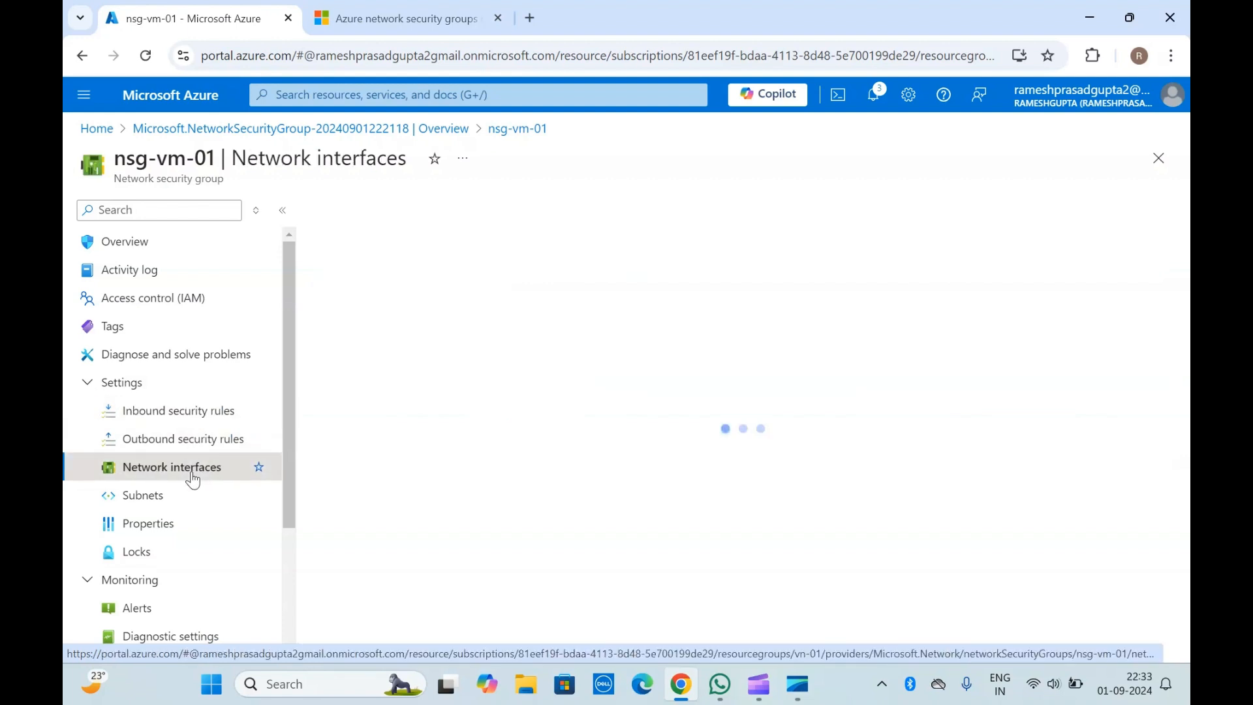
triple_click(639, 373)
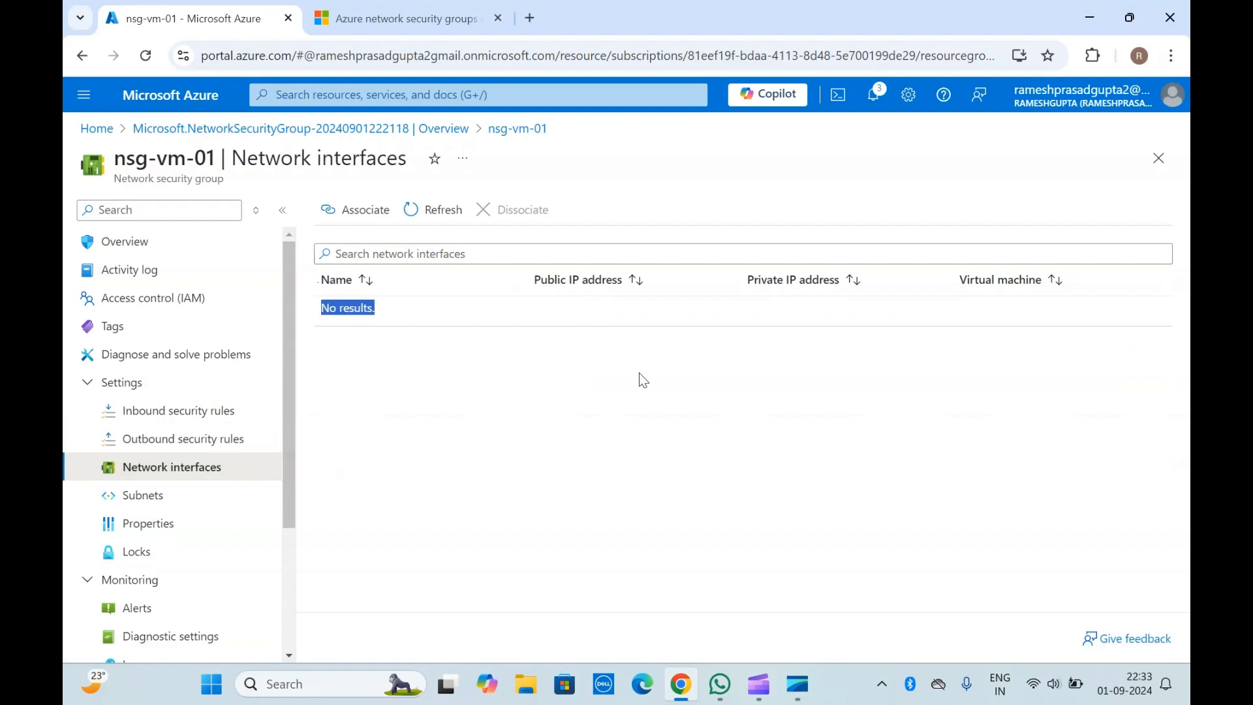
click(643, 380)
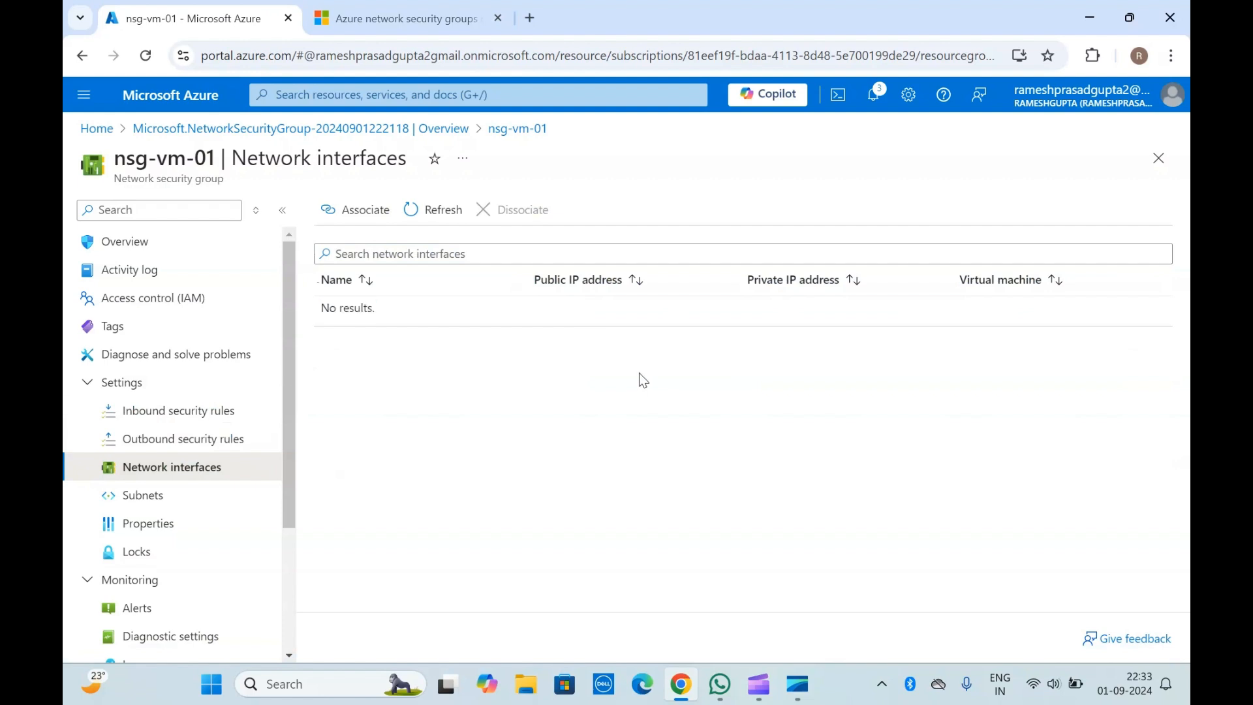
Step: Open the Subnets page of nsg-vm-01 and check which subnets are associated with the security group
click(162, 508)
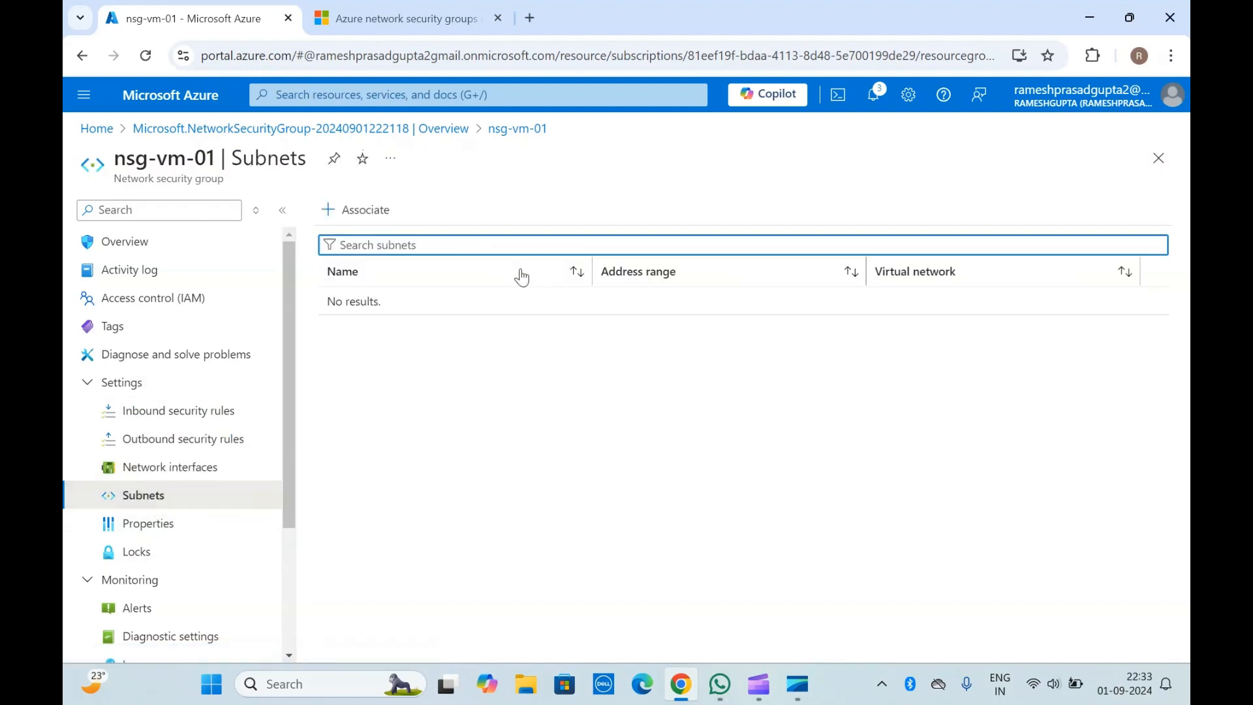
triple_click(229, 181)
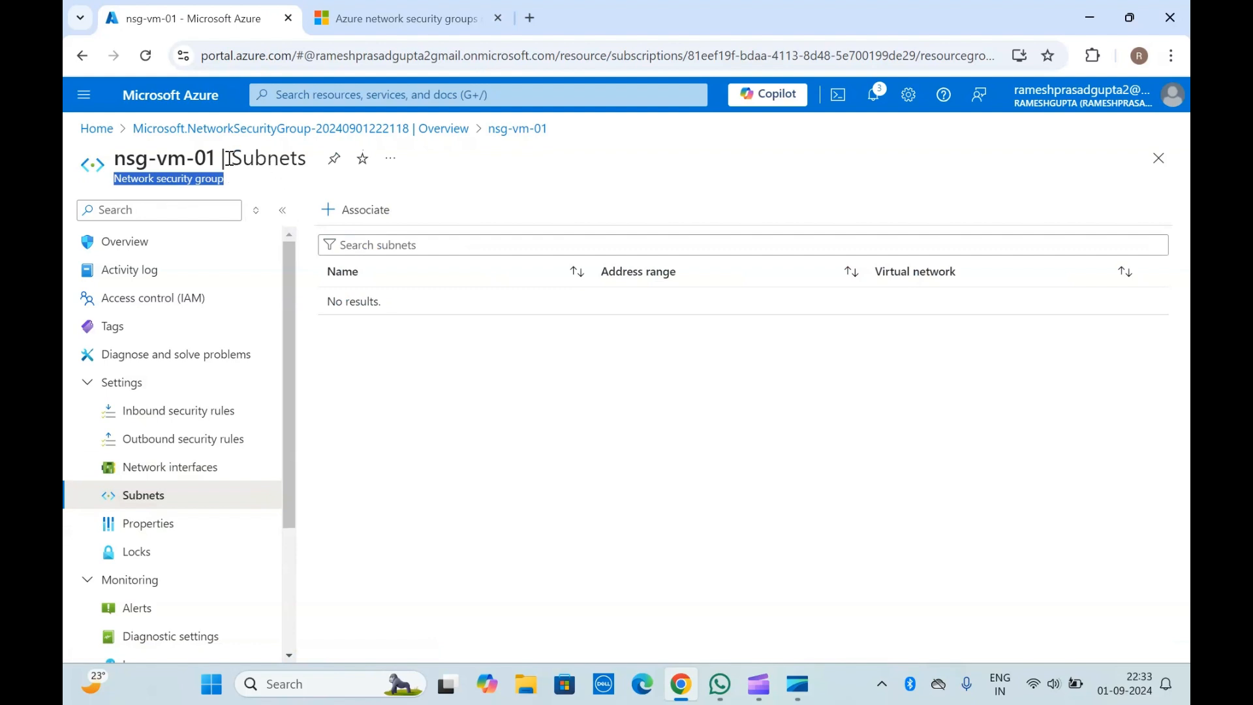
click(229, 159)
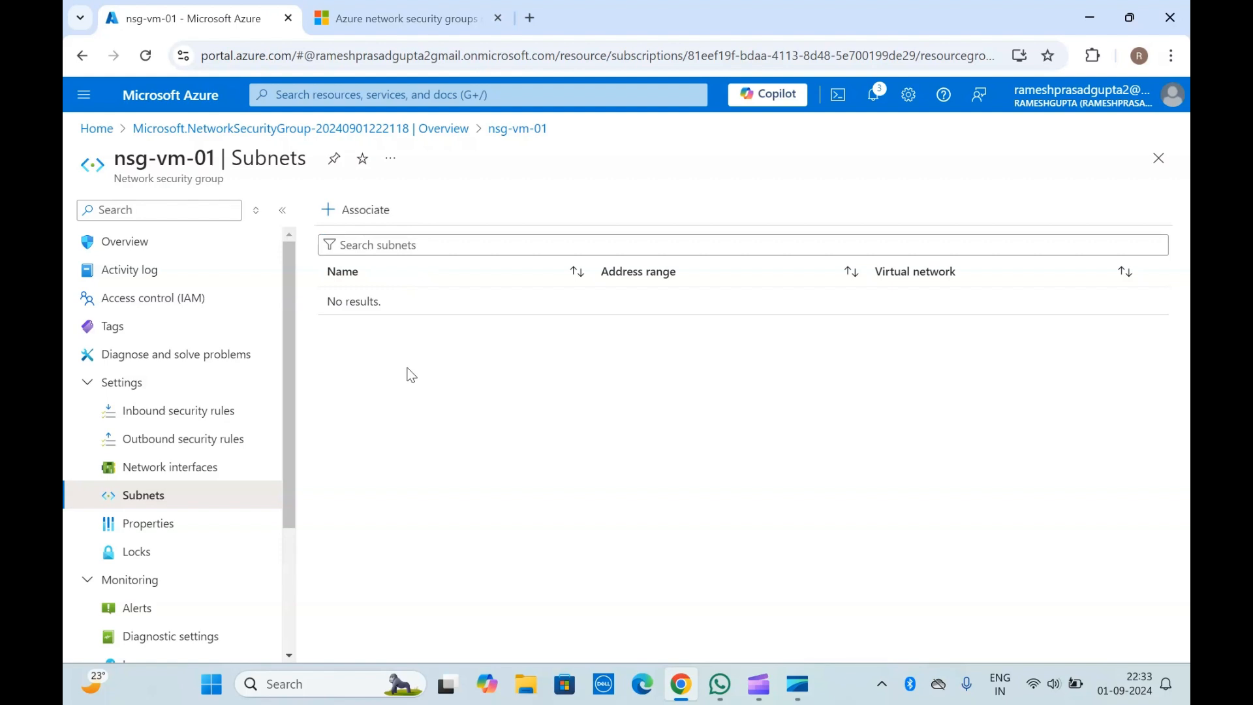
Step: View nsg-vm-01's properties and its Alerts page, and look through the remaining monitoring, automation and help options
click(169, 526)
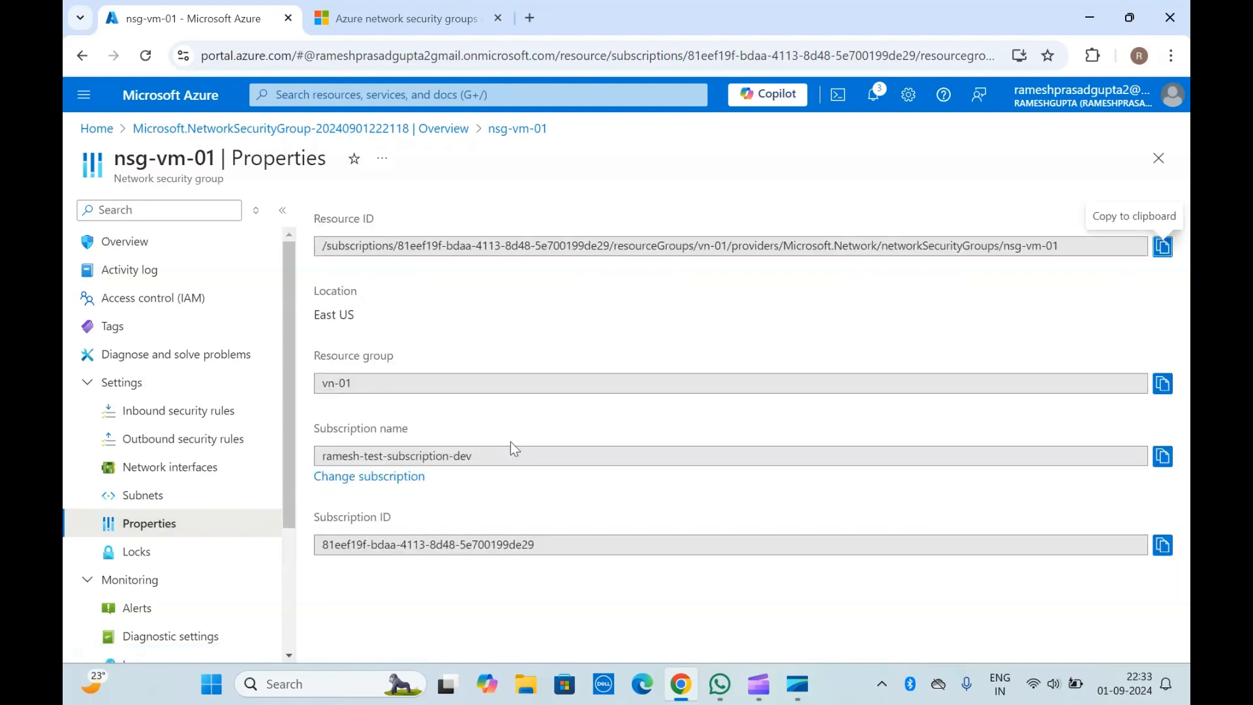
scroll(160, 560, down, 3)
click(157, 434)
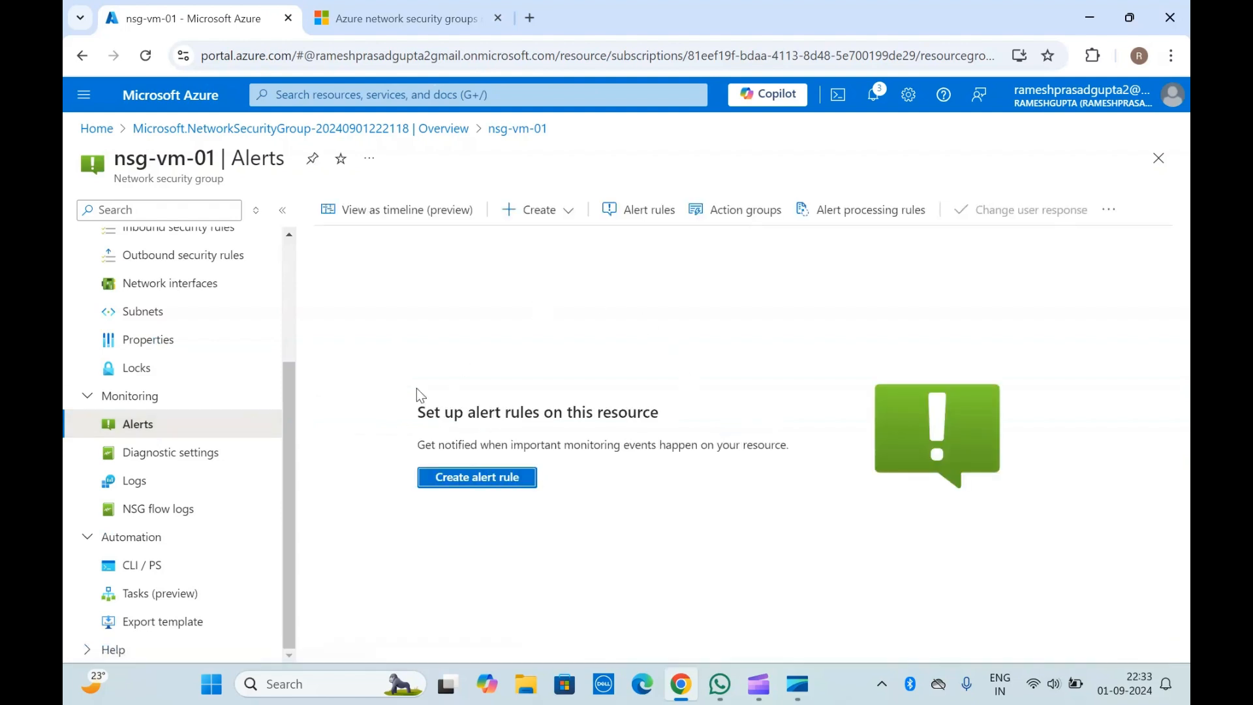
triple_click(159, 174)
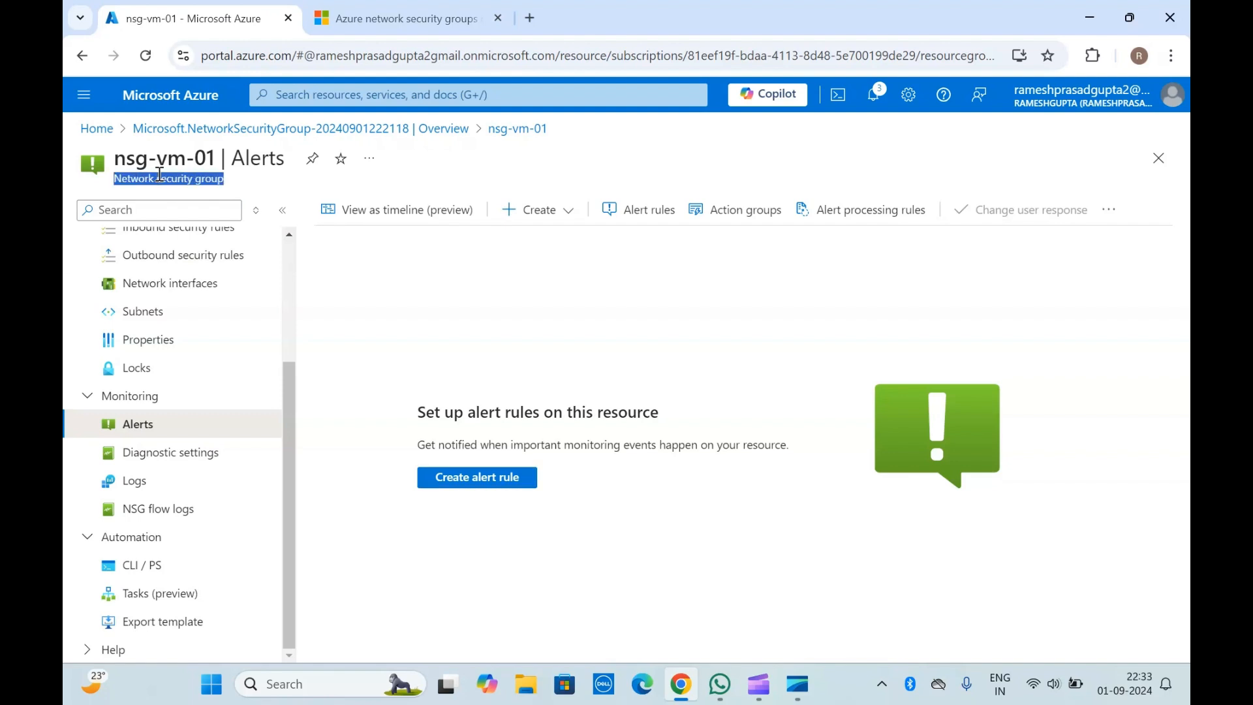
click(159, 174)
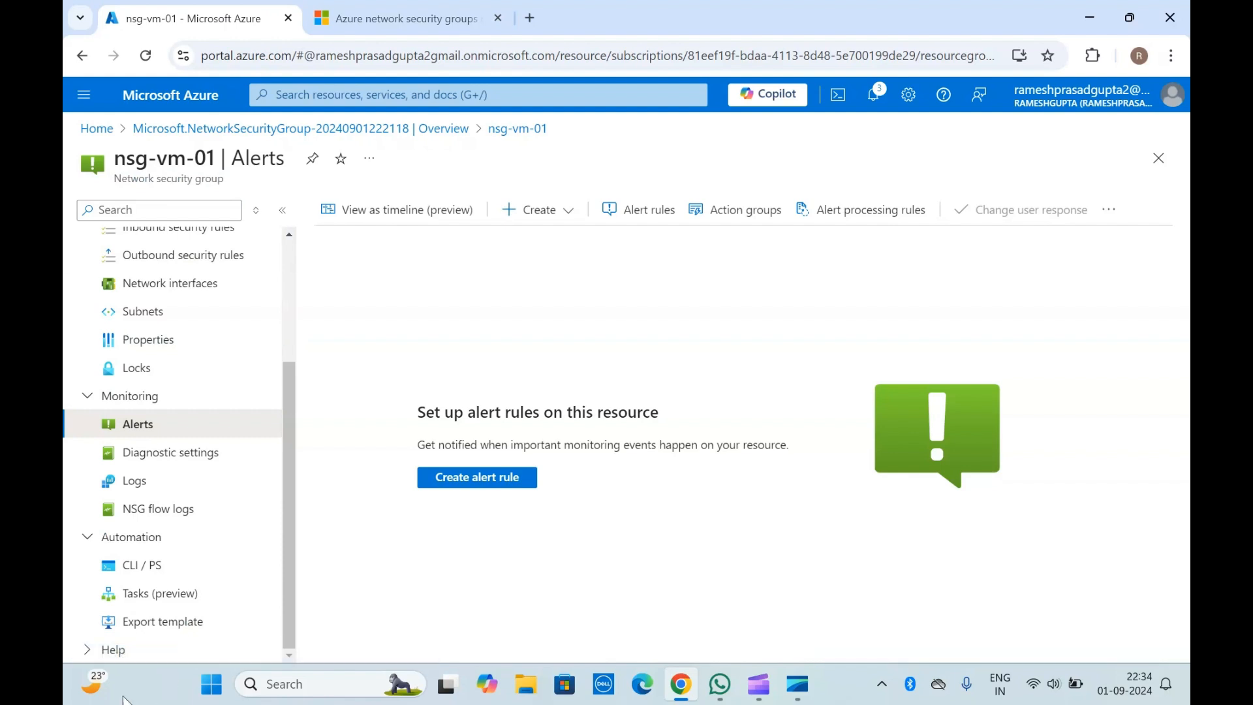
scroll(151, 434, up, 3)
scroll(150, 437, down, 4)
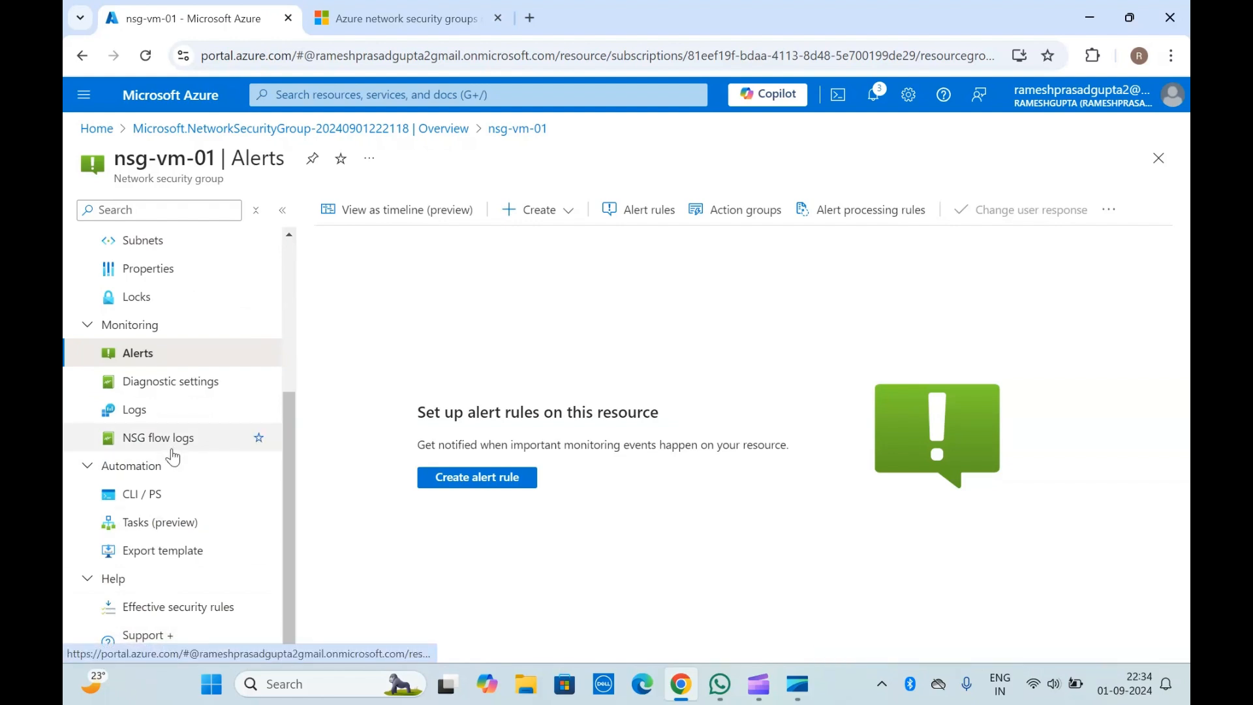
scroll(173, 457, up, 4)
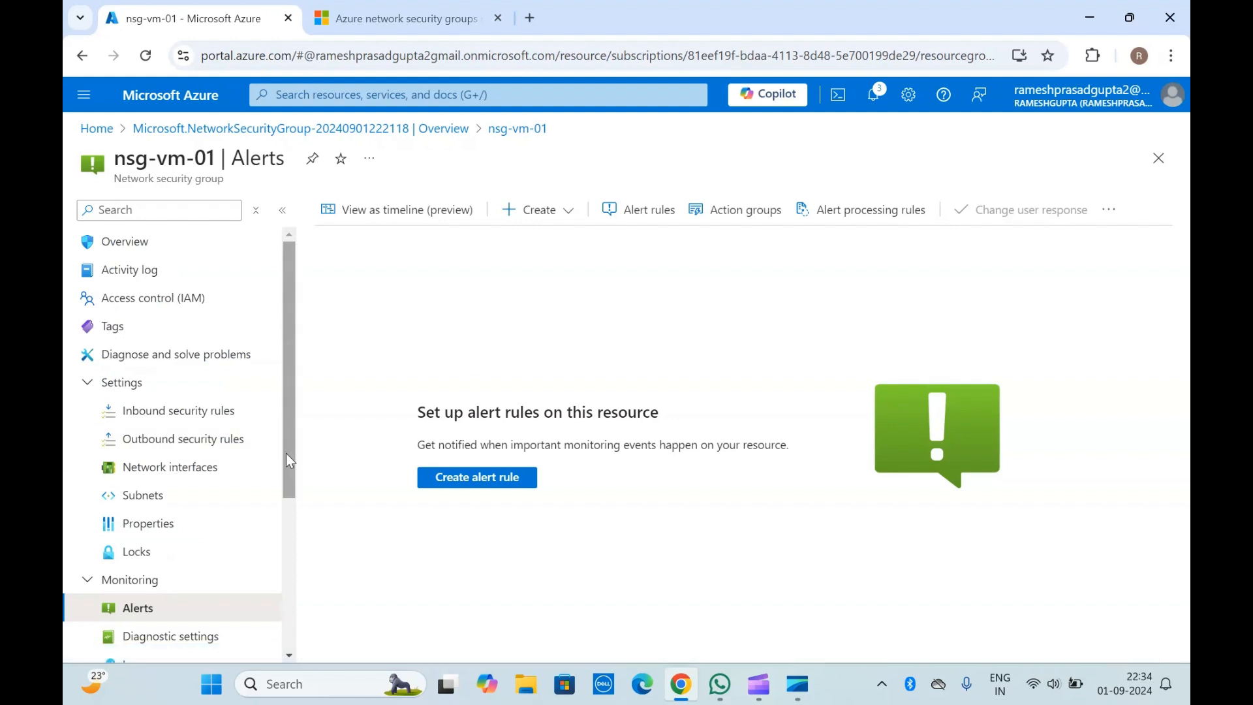
Step: Review nsg-vm-01's overview with its rules and associations, and reopen the Subnets page
click(141, 250)
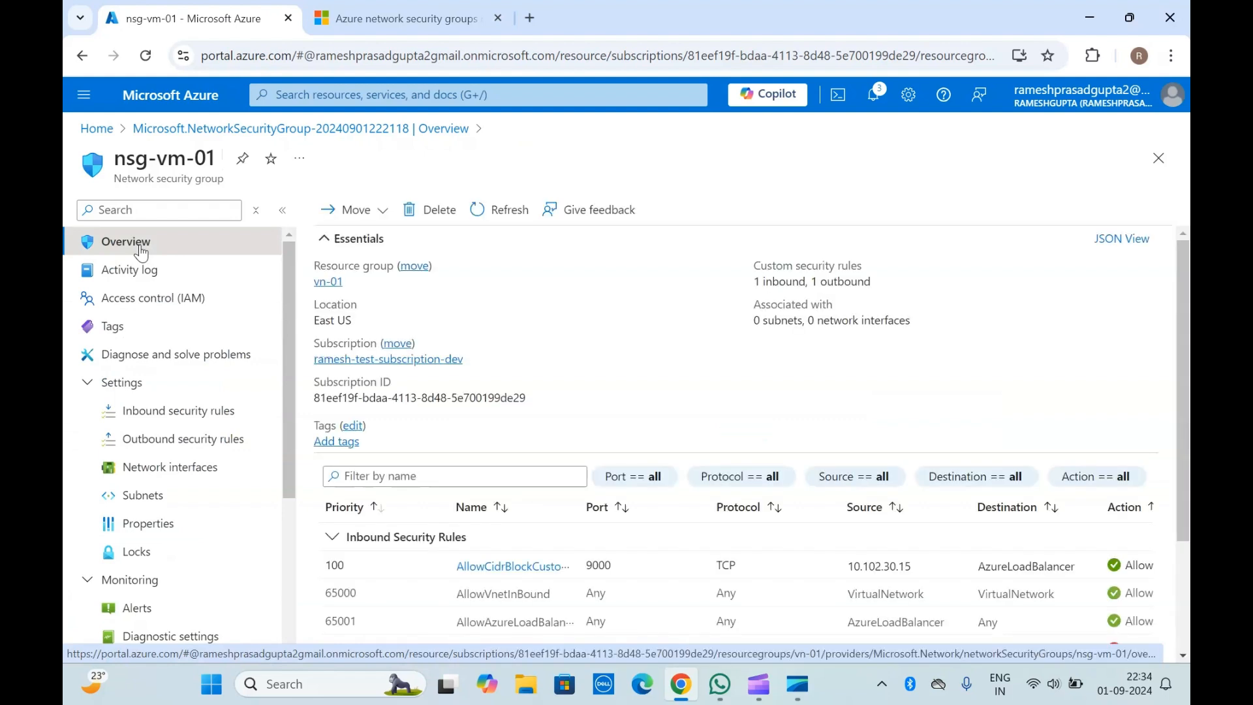
triple_click(152, 161)
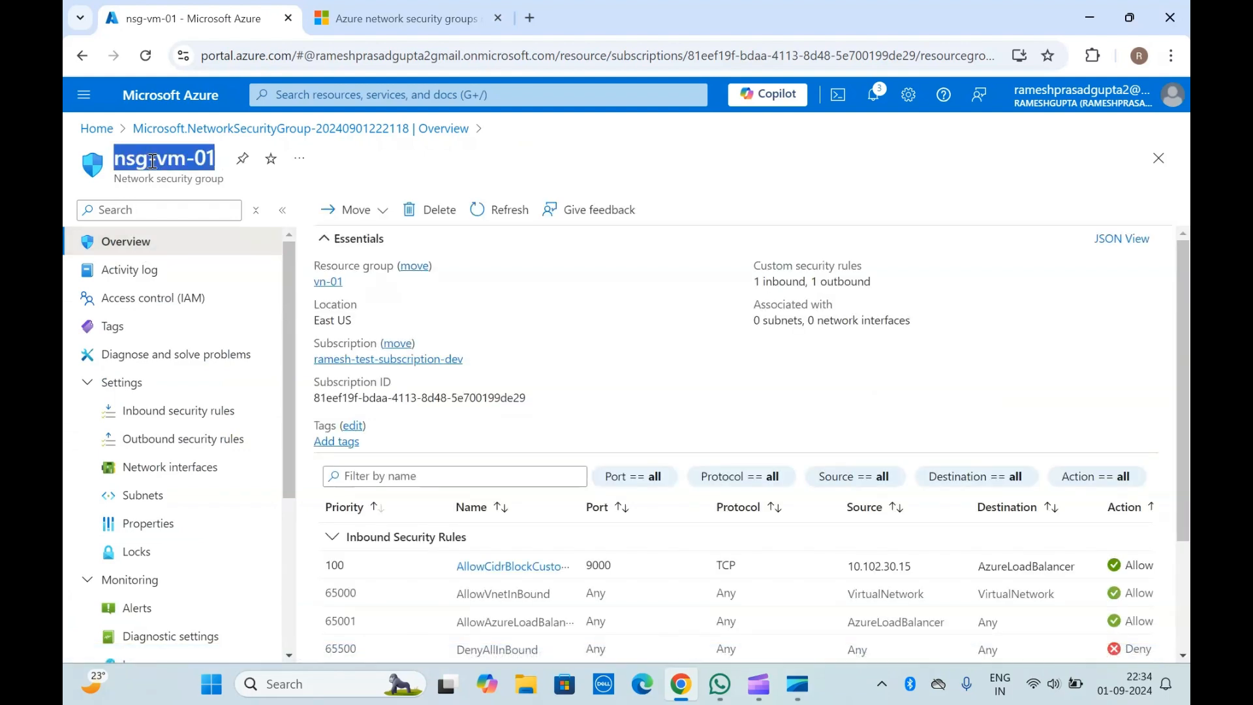
drag(152, 160, 182, 185)
click(183, 185)
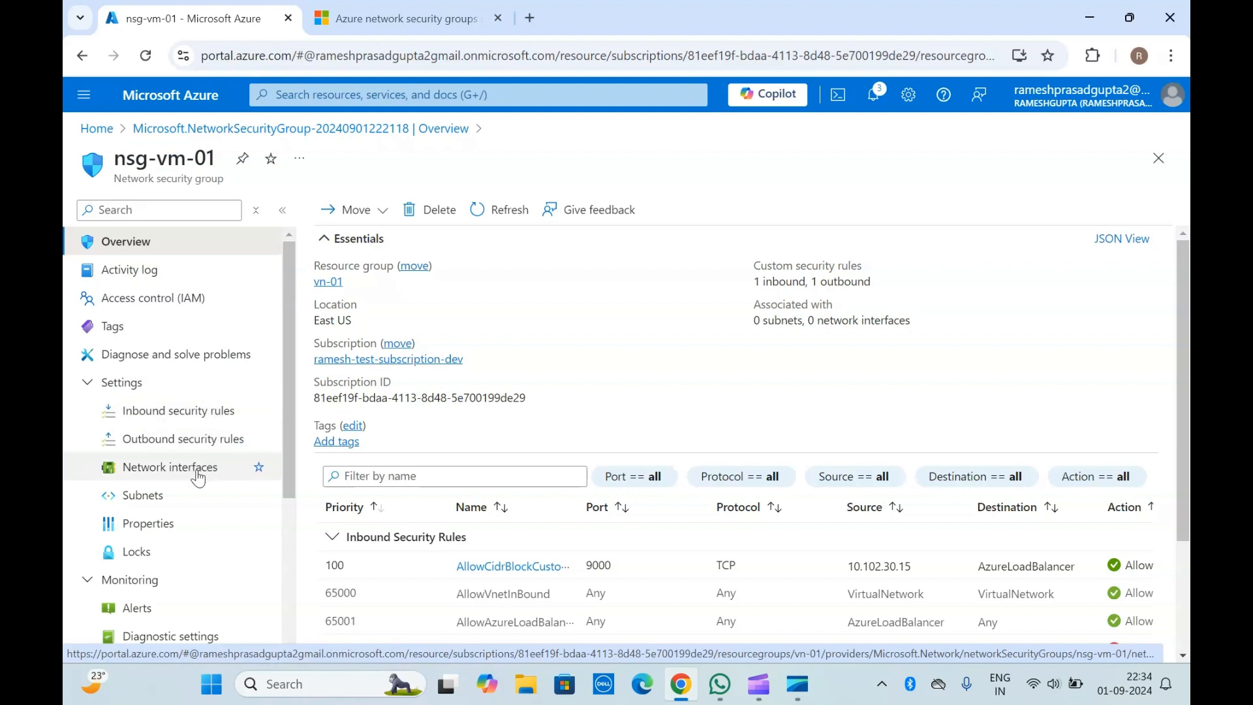
click(175, 500)
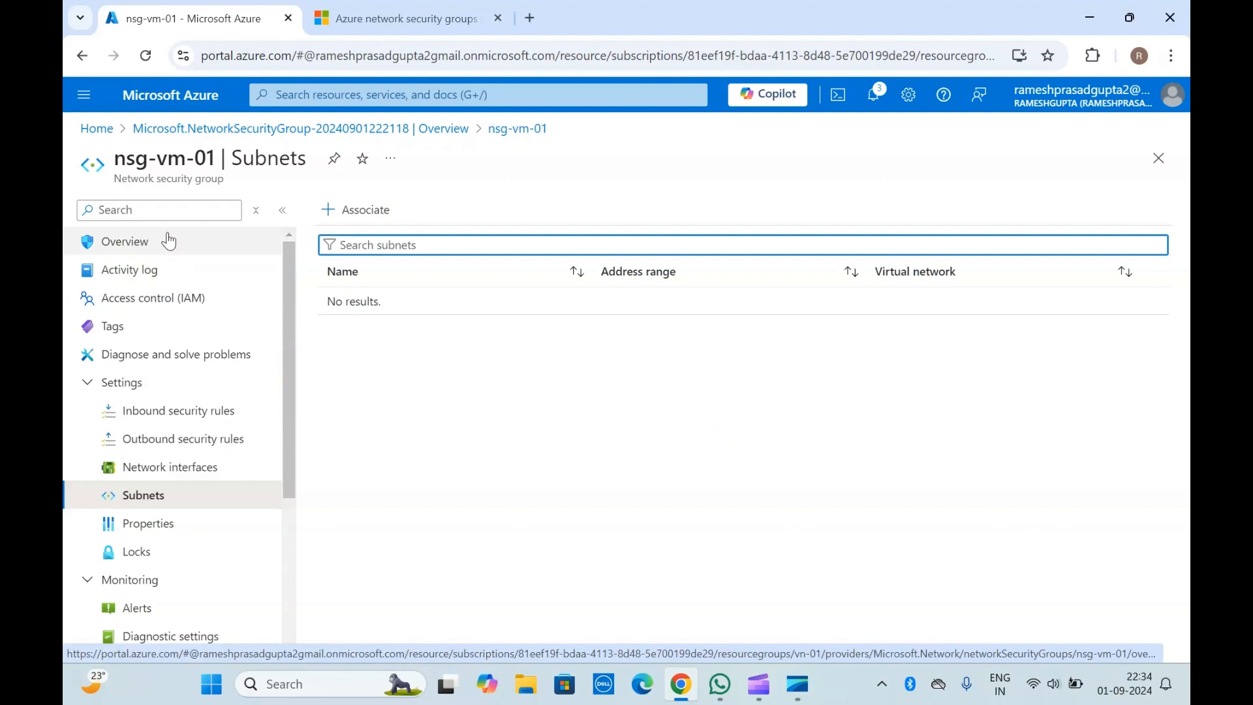
click(175, 184)
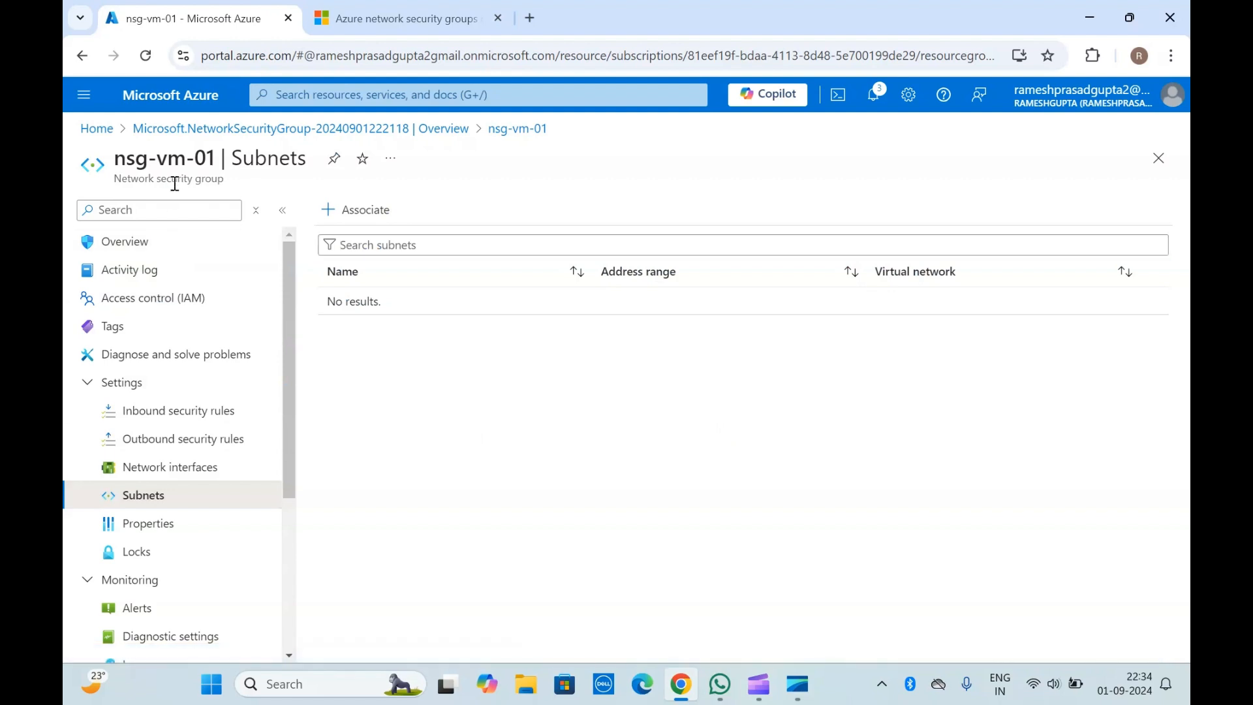